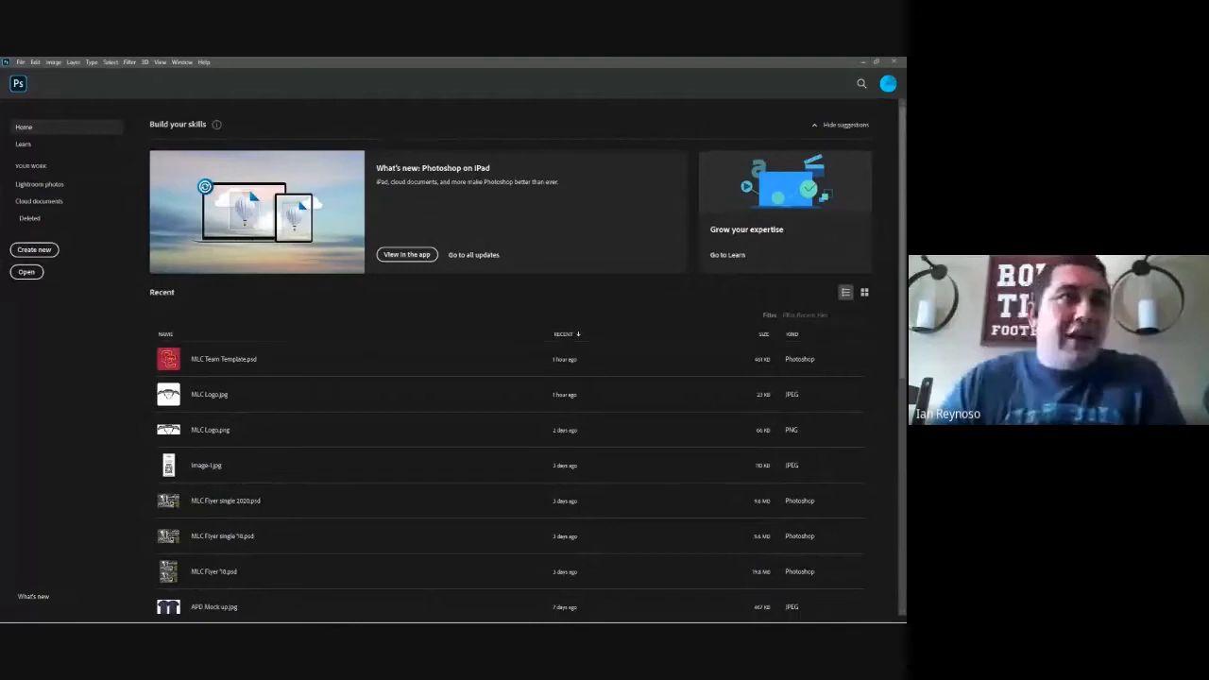
Step: Start setting up a new document from the home screen
left_click(864, 294)
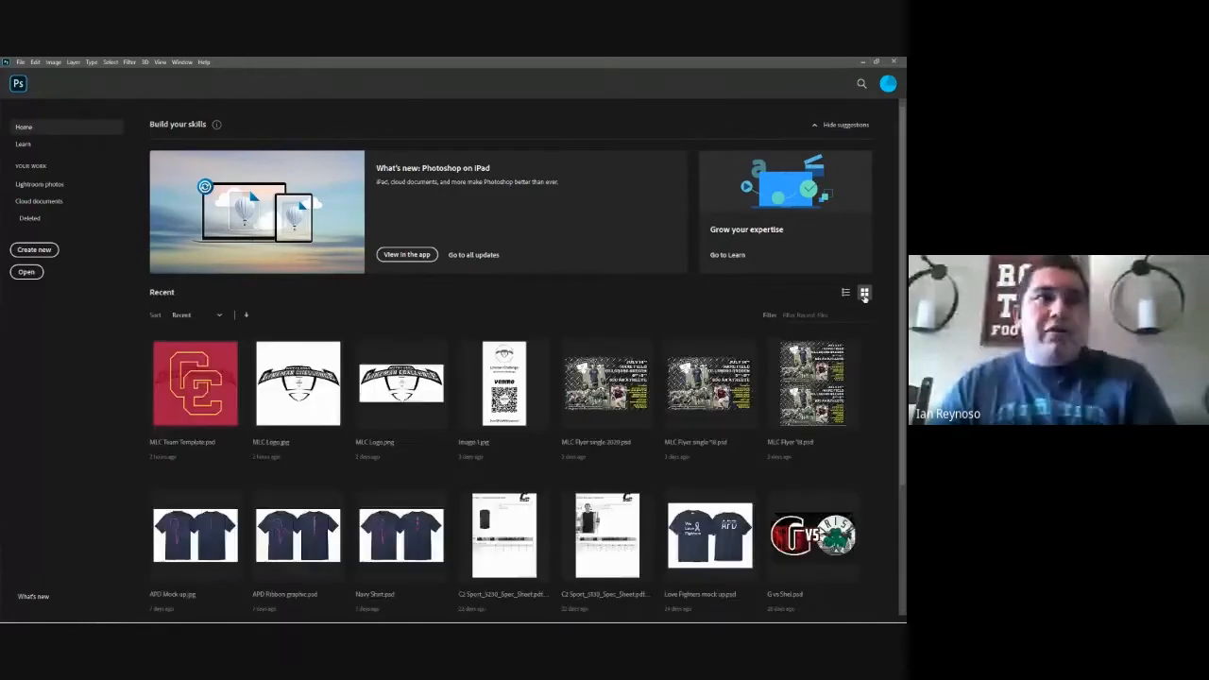
left_click(846, 293)
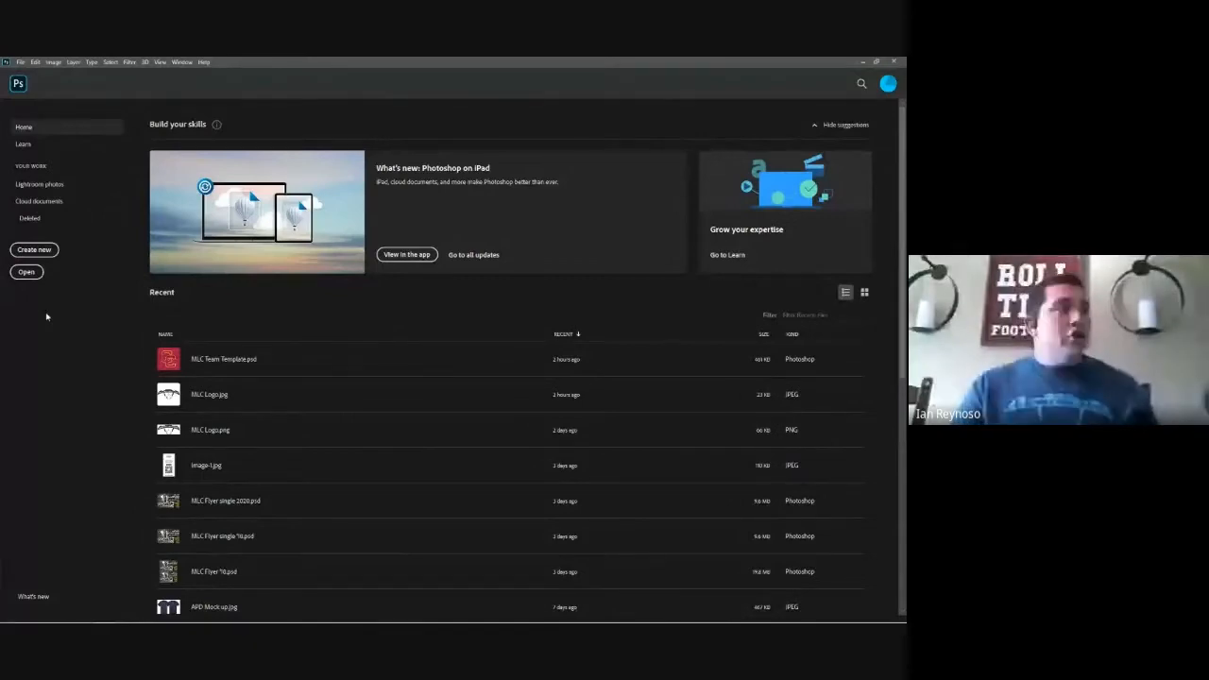
left_click(33, 250)
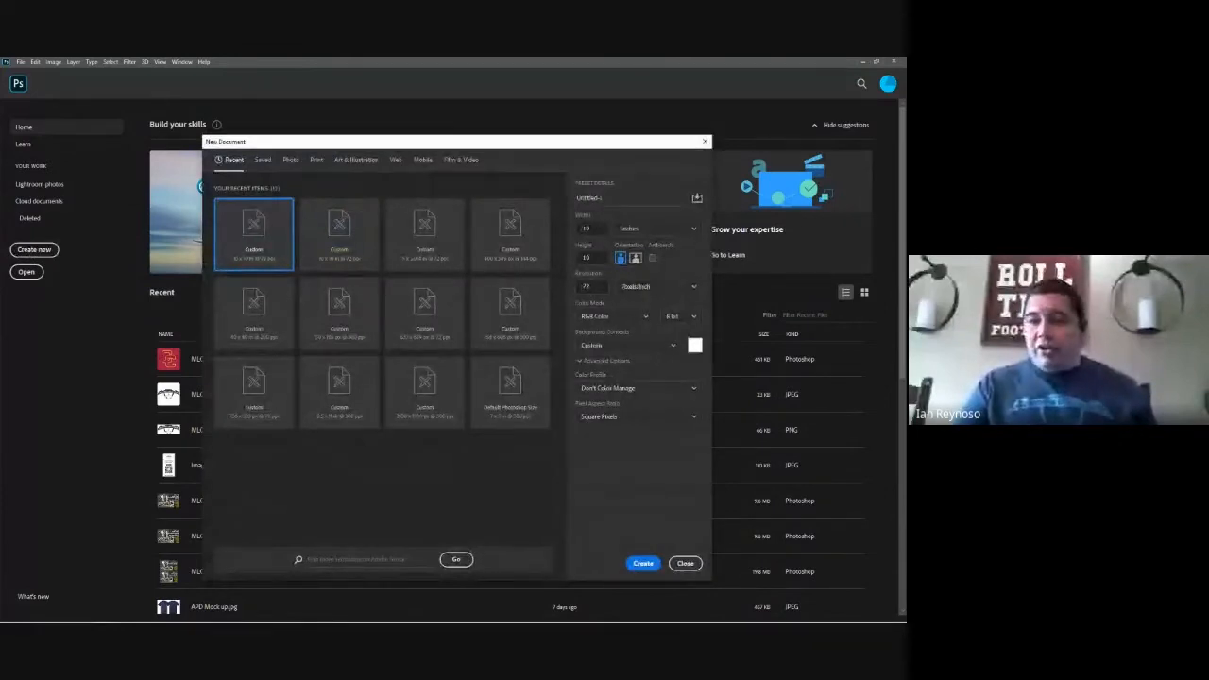
mouse_move(1020, 369)
left_mouse_down()
mouse_move(908, 376)
mouse_move(1020, 376)
left_mouse_up()
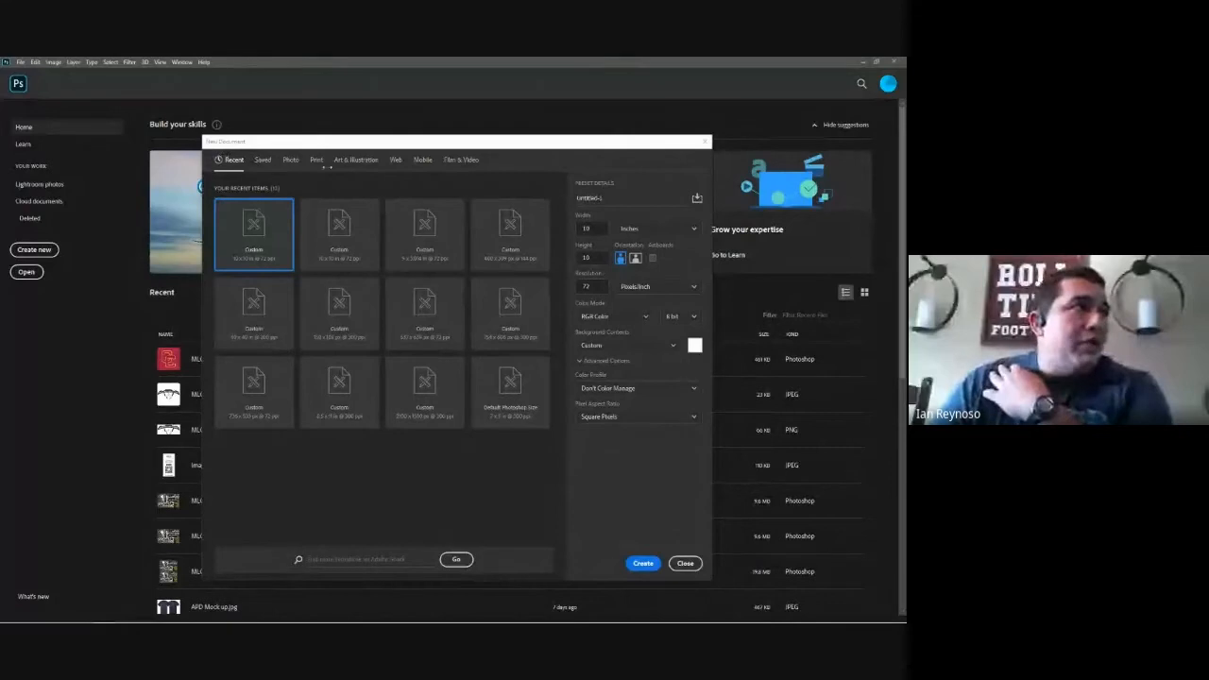
Step: Look through the Print and Mobile document presets and return to the recent presets
left_click(317, 160)
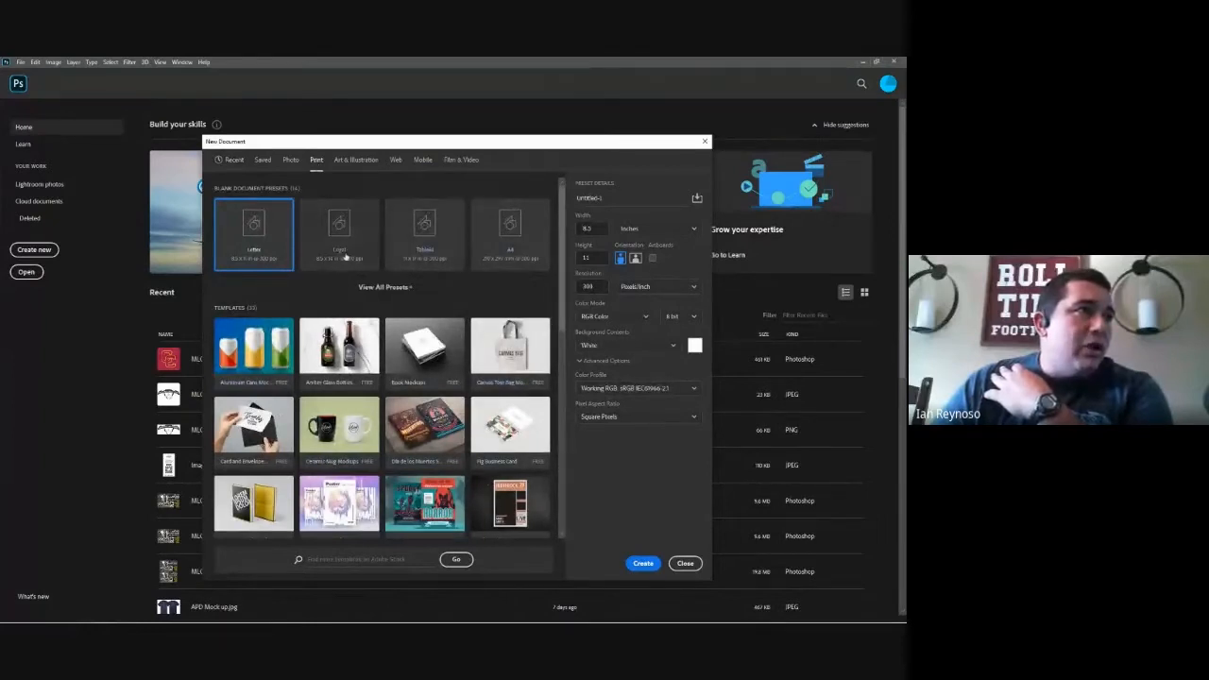
left_click(420, 160)
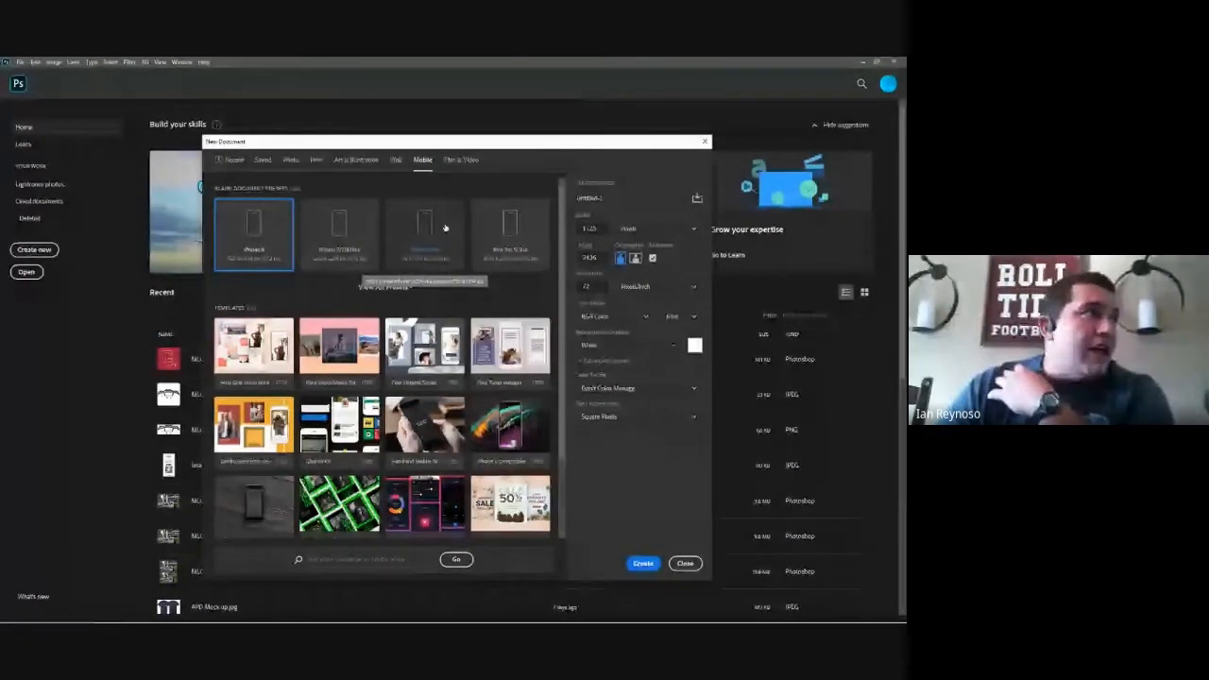
left_click(234, 161)
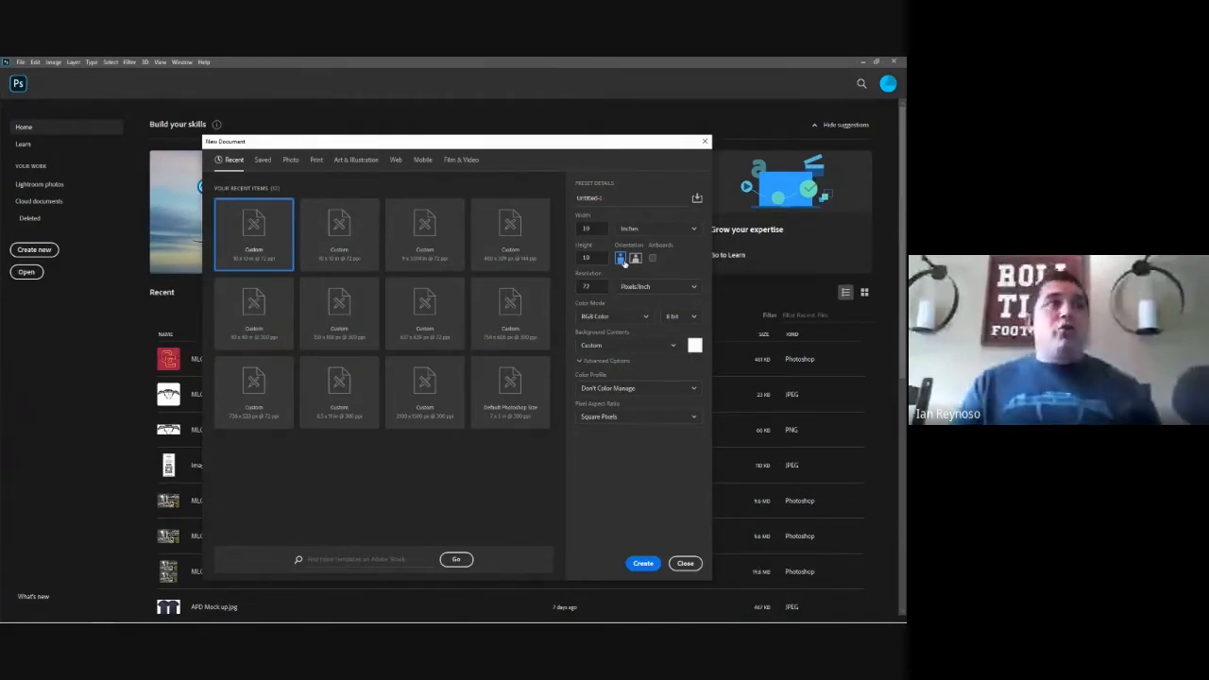
Step: Name the new document with the author's surname followed by "Test"
left_click(613, 196)
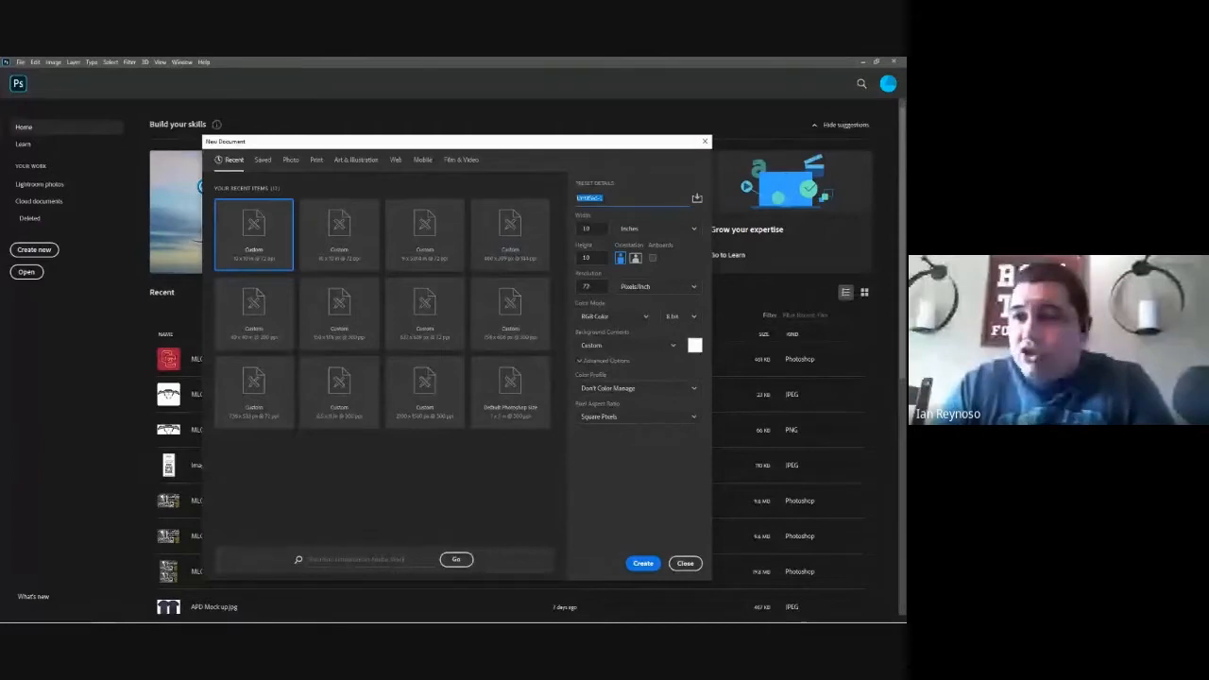
left_click(608, 198)
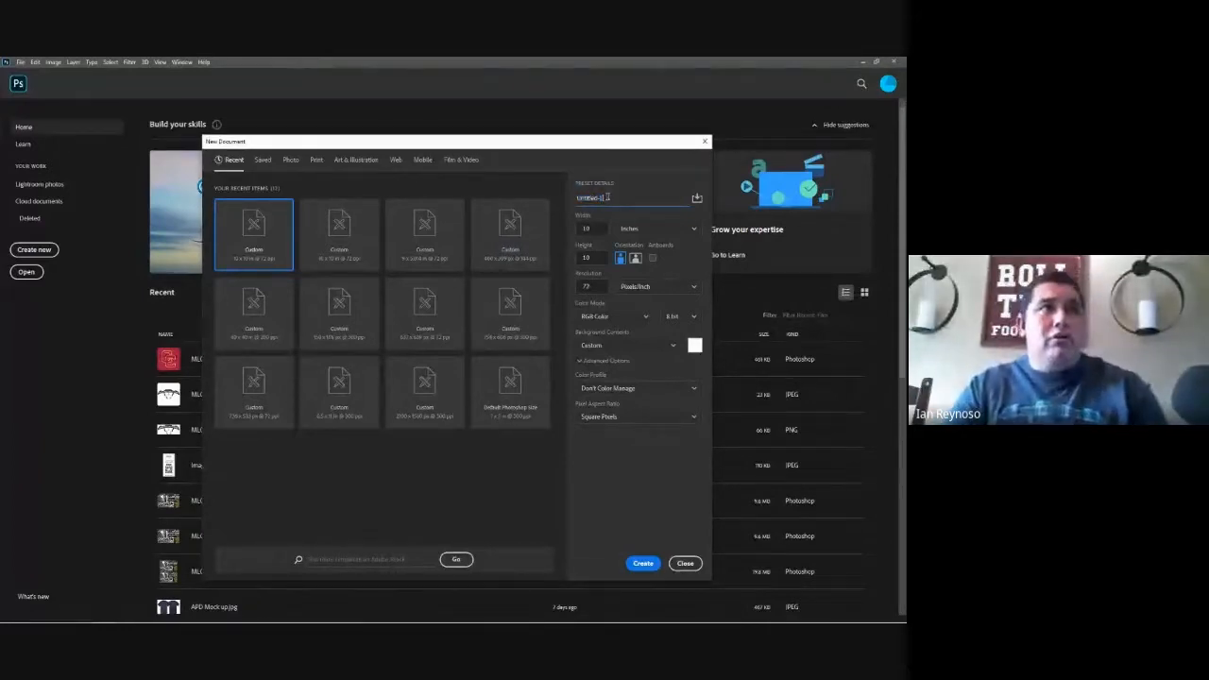
double_click(608, 197)
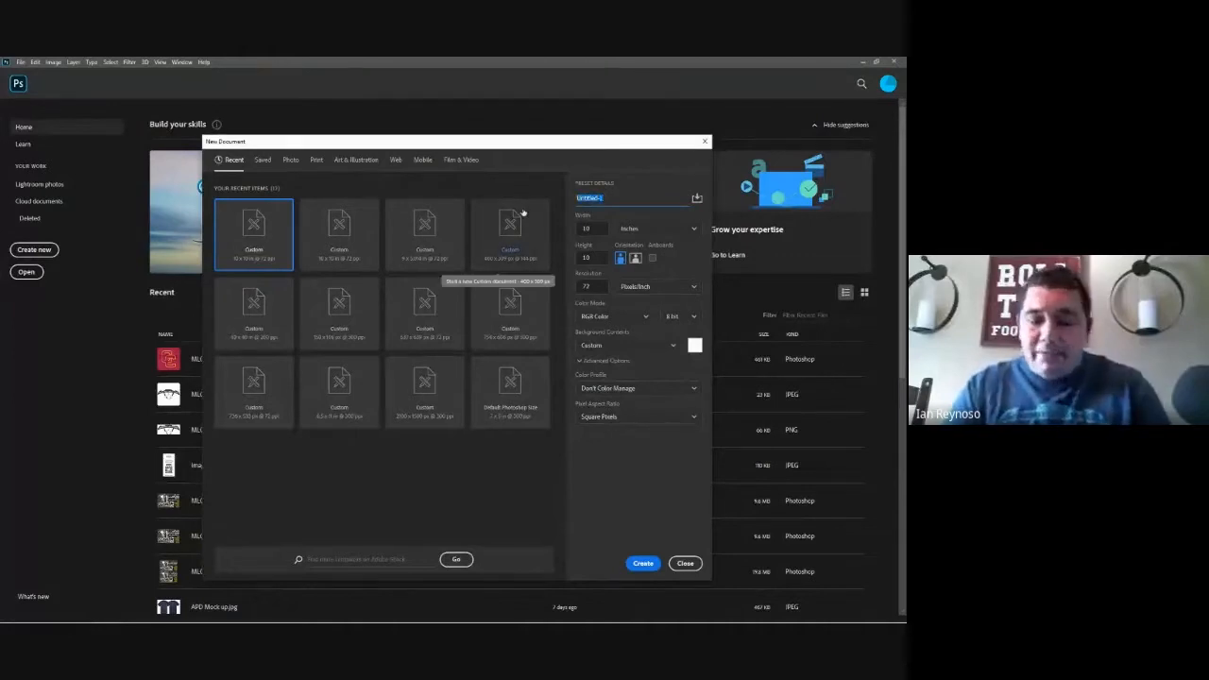
type("Reynoso")
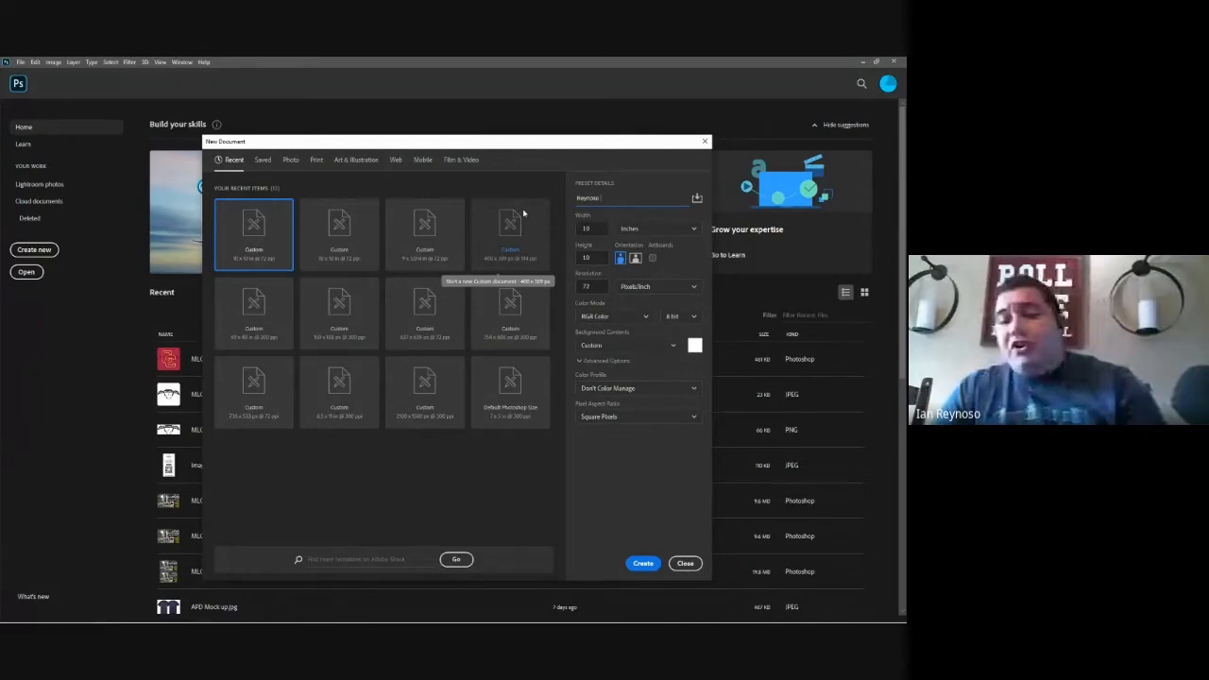
type("Test")
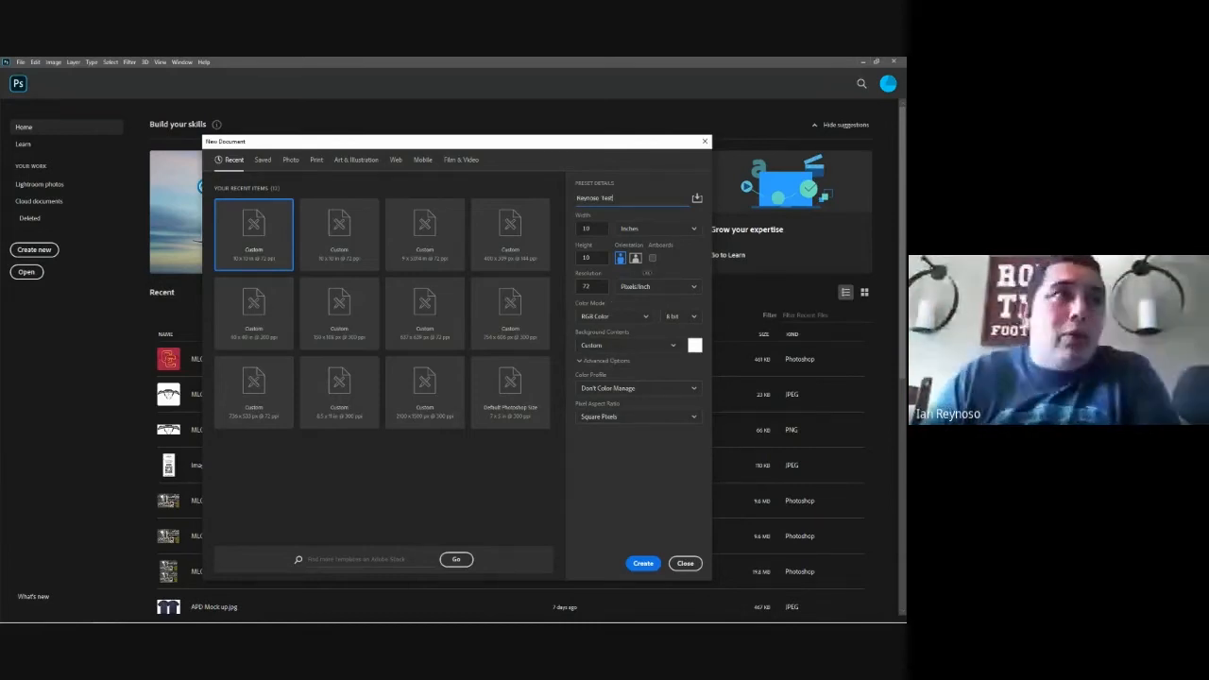
Step: Set the new document's width unit to inches
left_click(631, 231)
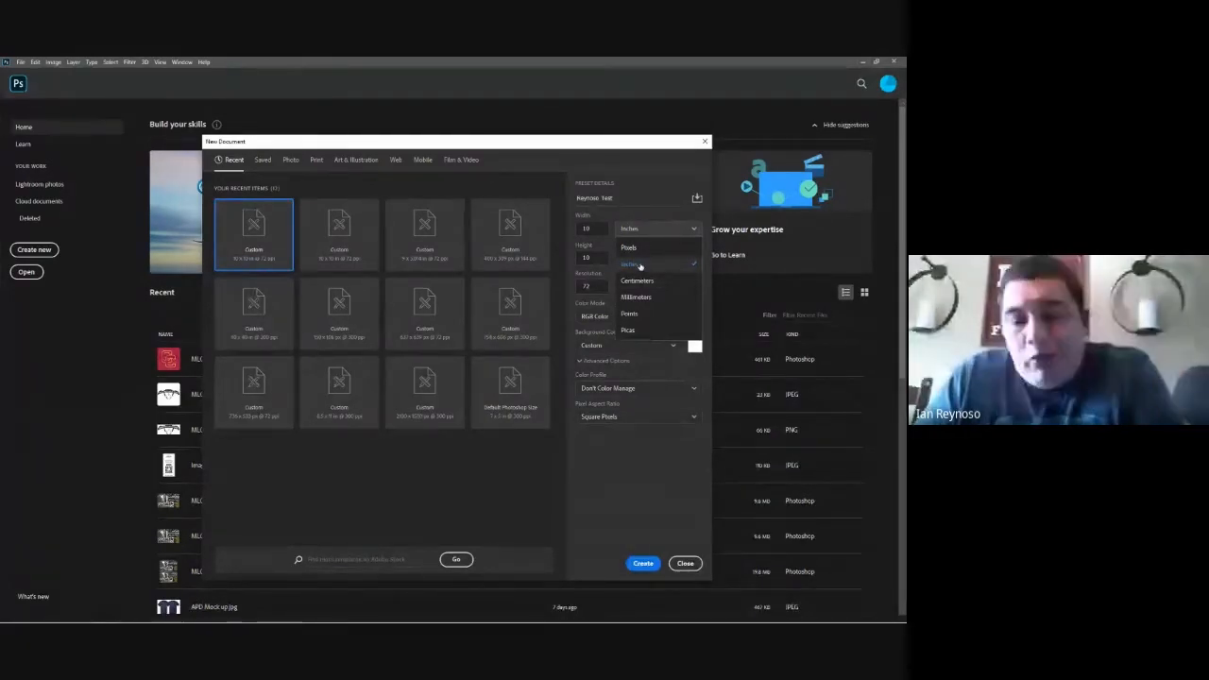
left_click(641, 266)
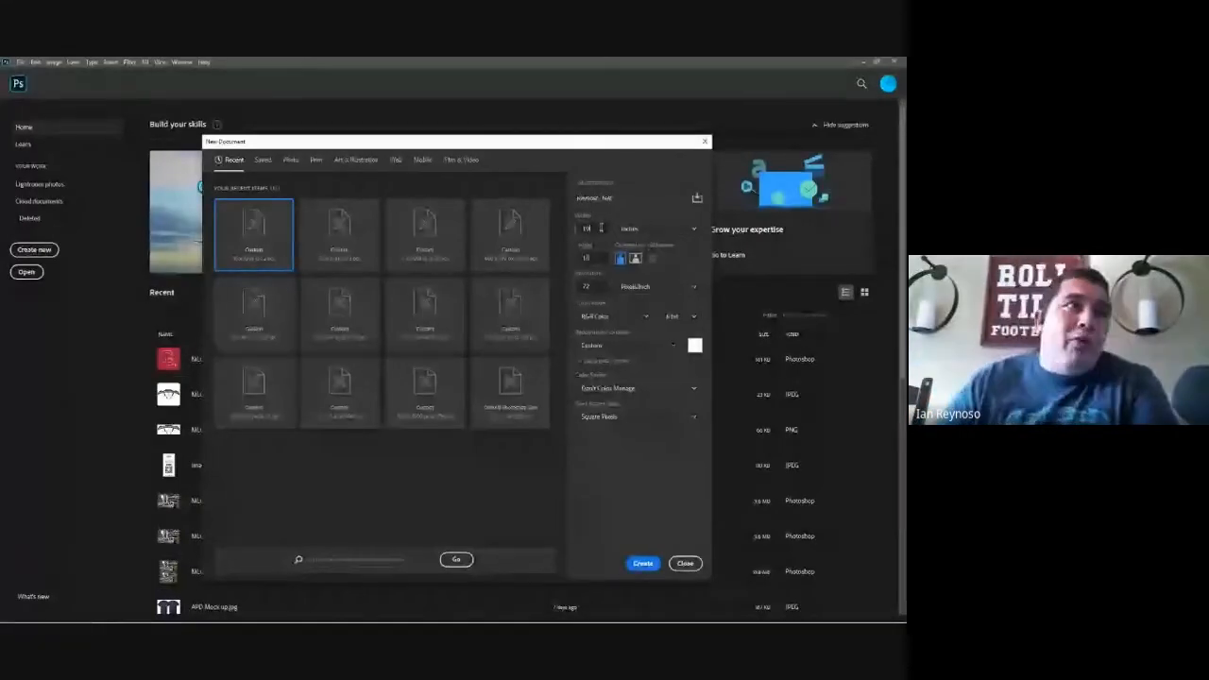
left_click_drag(600, 228, 572, 238)
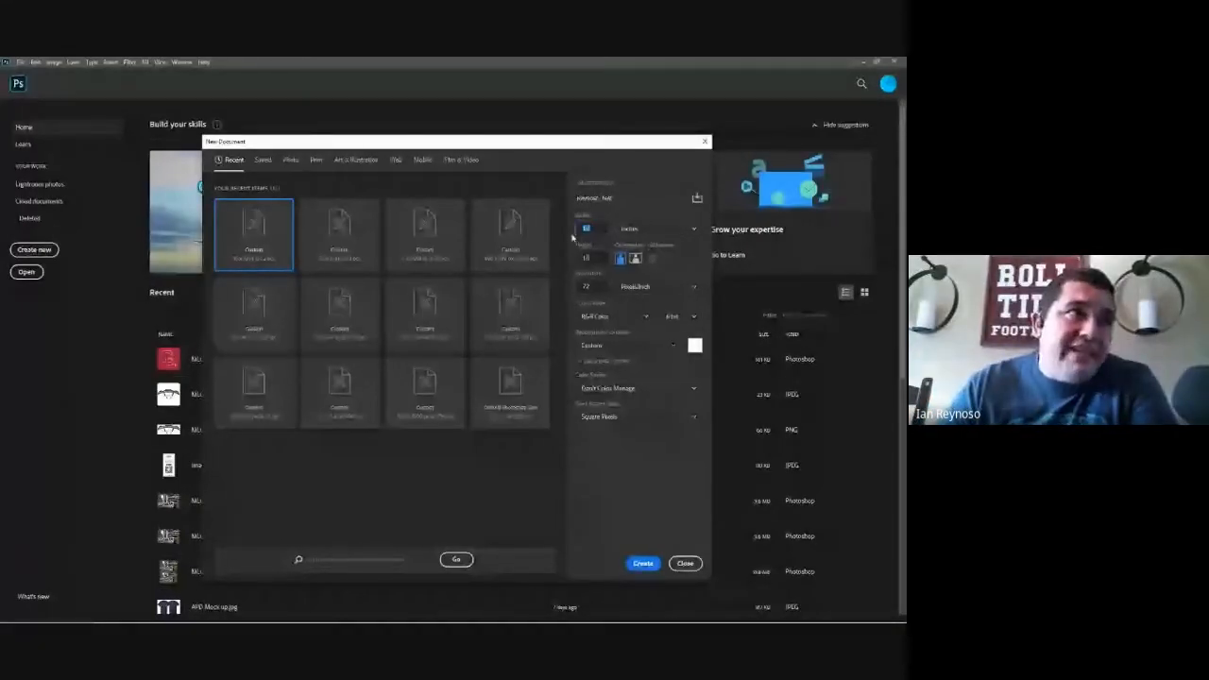
Step: Set the new document's resolution to 72 pixels/inch
left_click(594, 286)
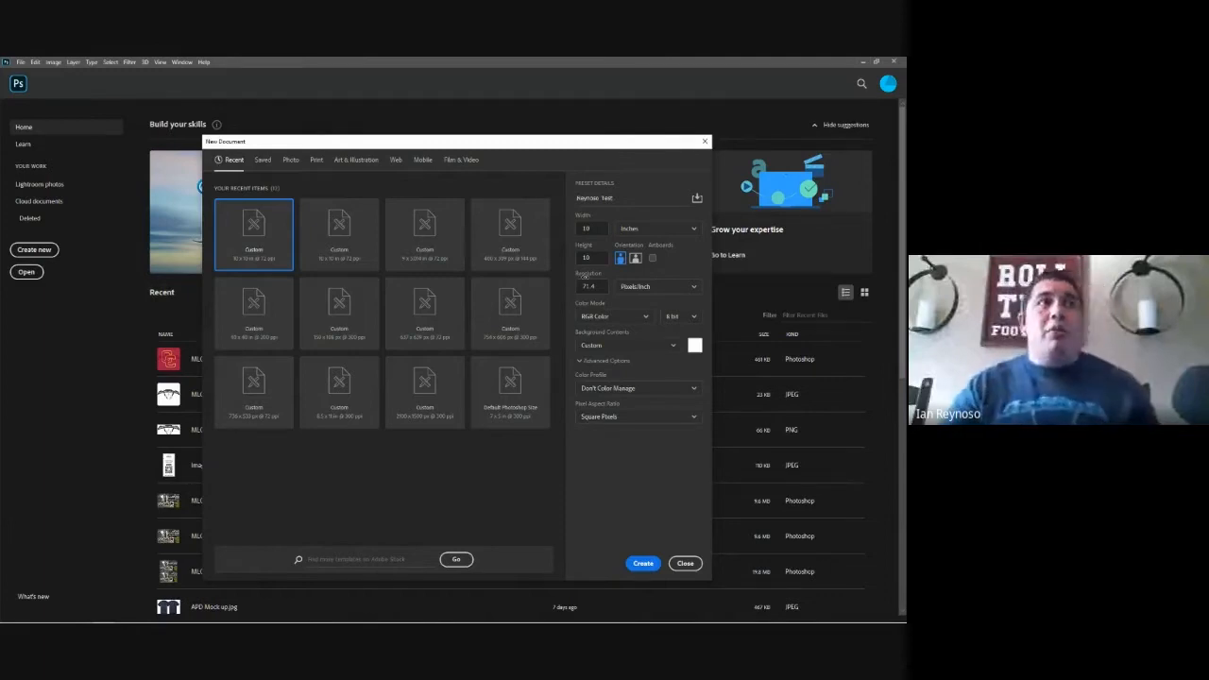
left_click(638, 286)
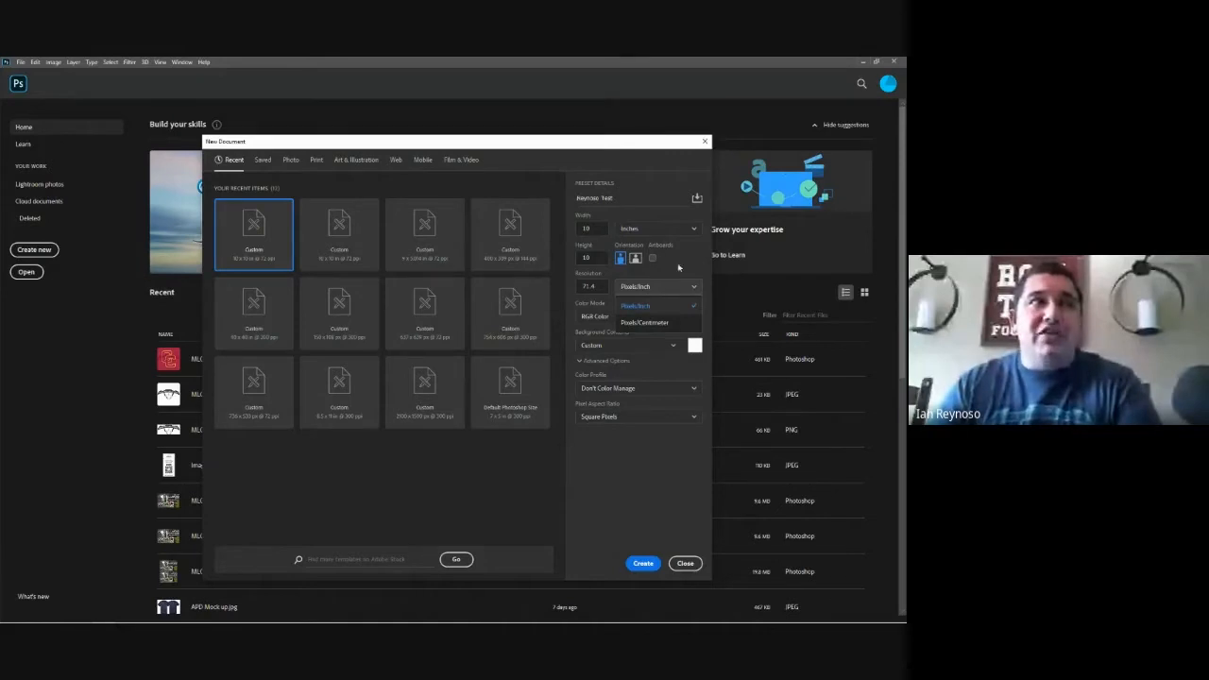
left_click(678, 288)
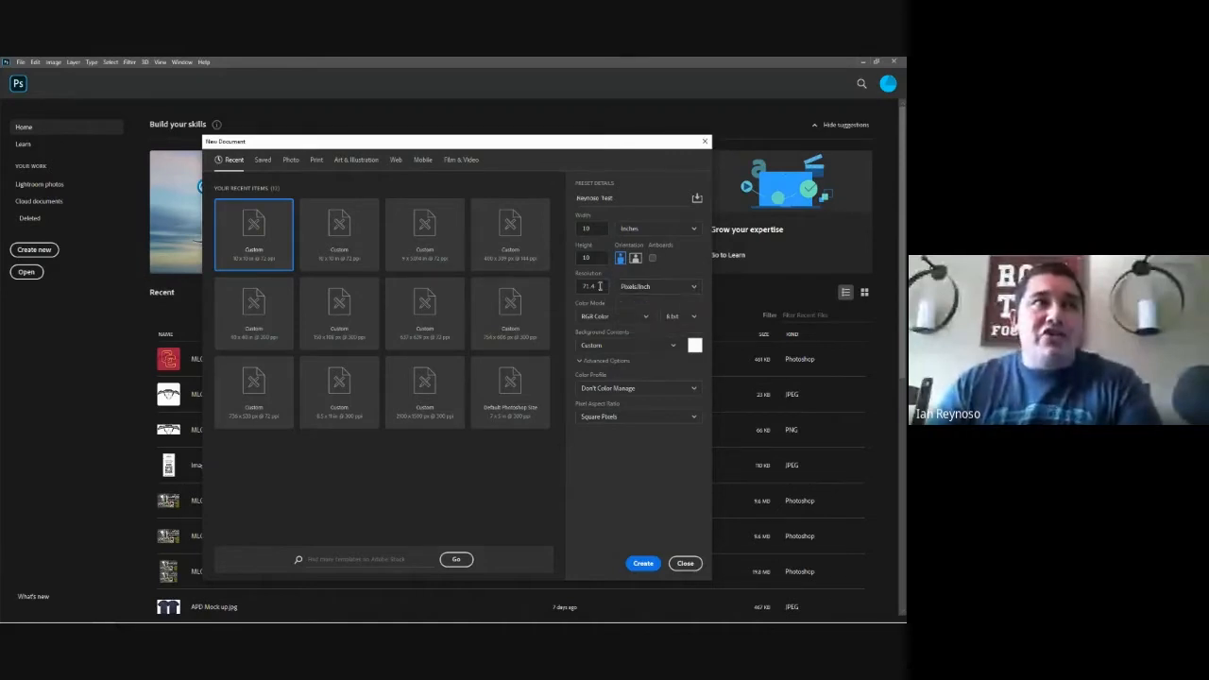
left_click_drag(600, 287, 564, 291)
type("72")
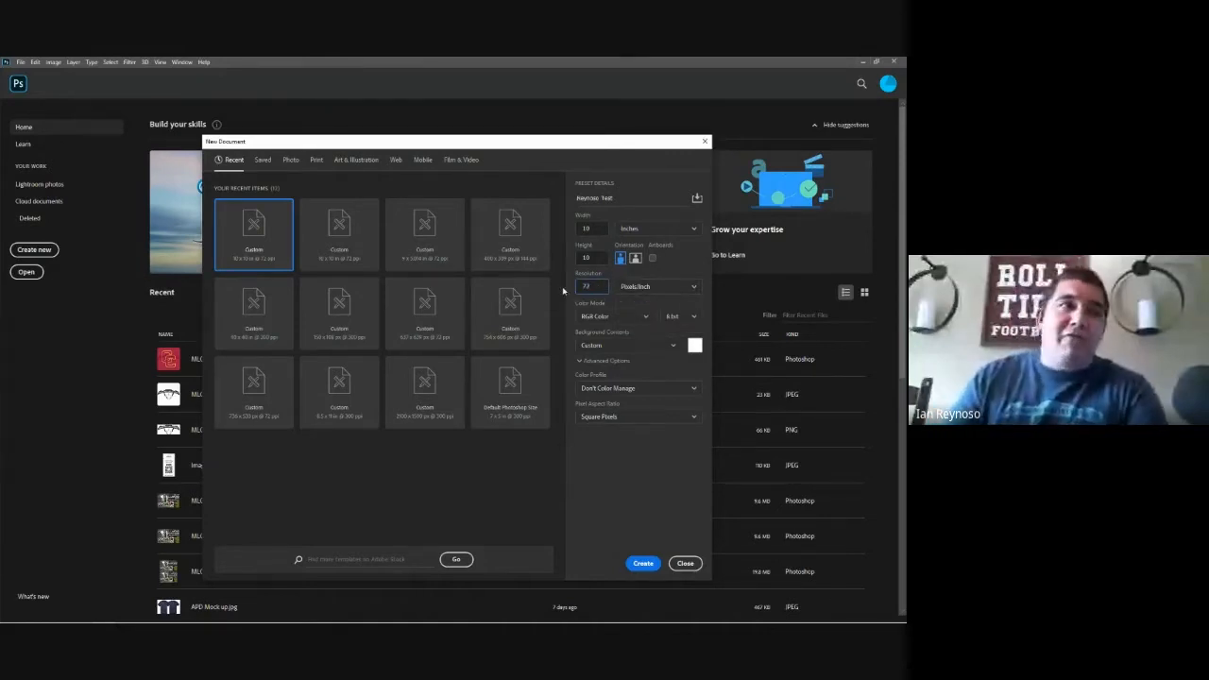
left_click(663, 271)
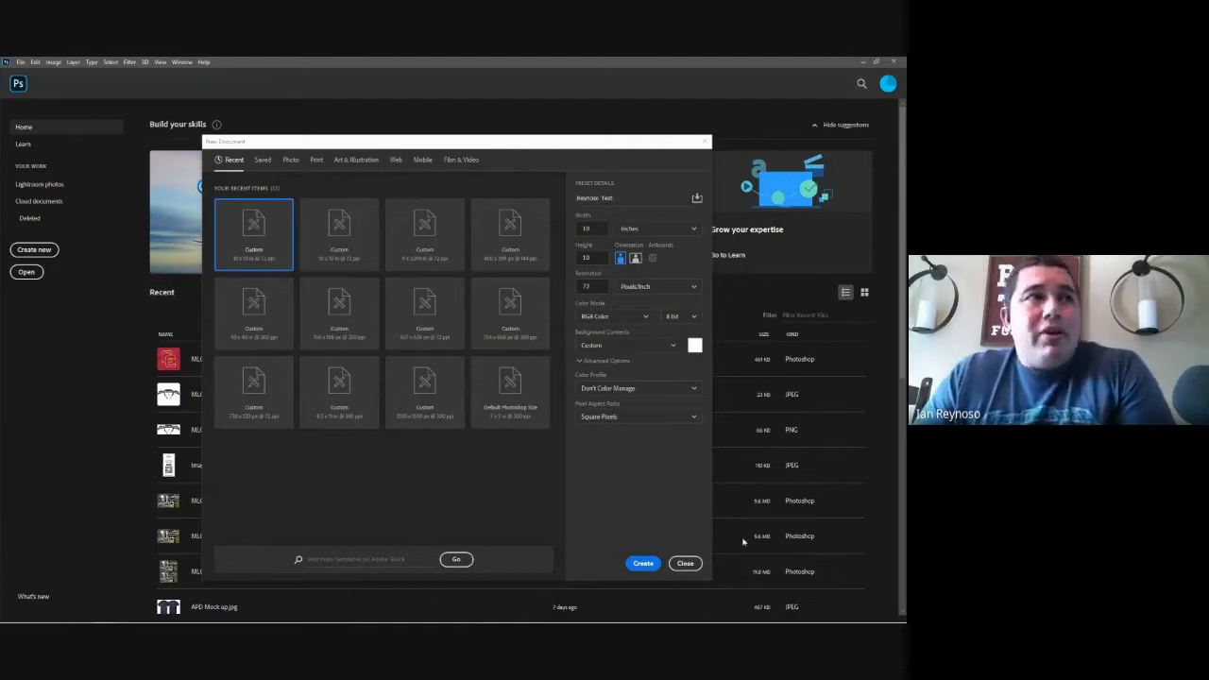
Step: Try a resolution of 300 pixels/inch for the new document
left_click(593, 283)
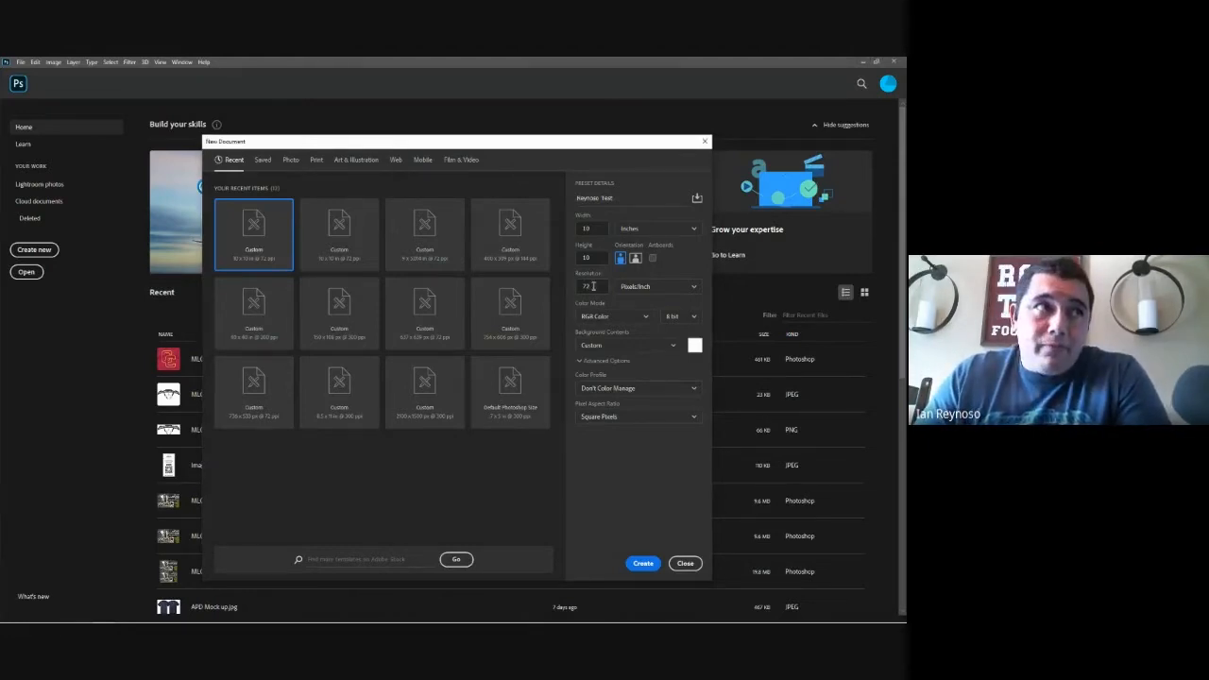
left_click_drag(594, 285, 554, 292)
type("300")
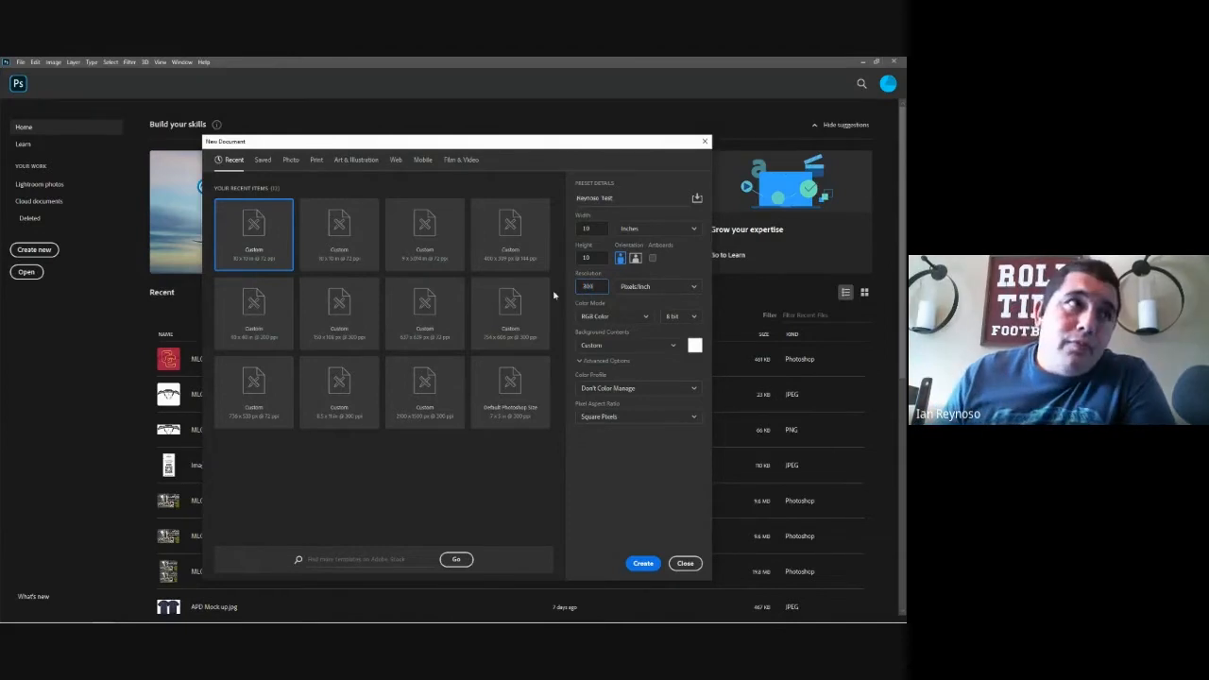
left_click(691, 265)
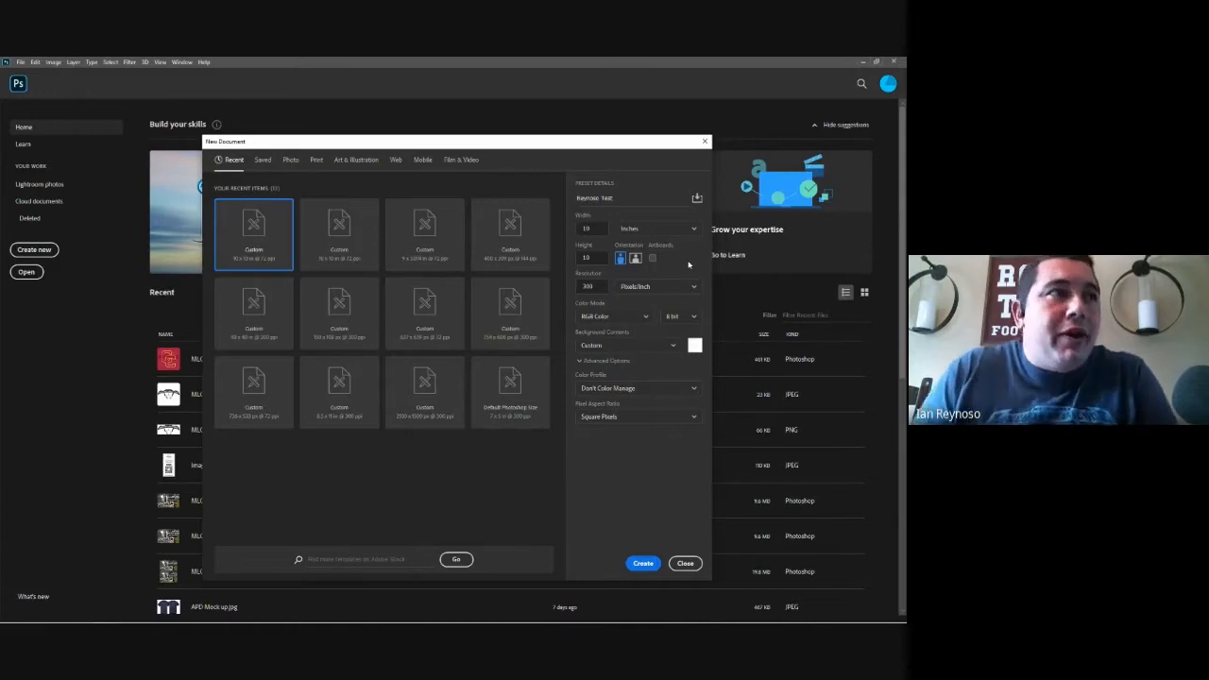
Step: Return the resolution to 72 pixels/inch and create the 10 by 10 inch RGB document
double_click(600, 289)
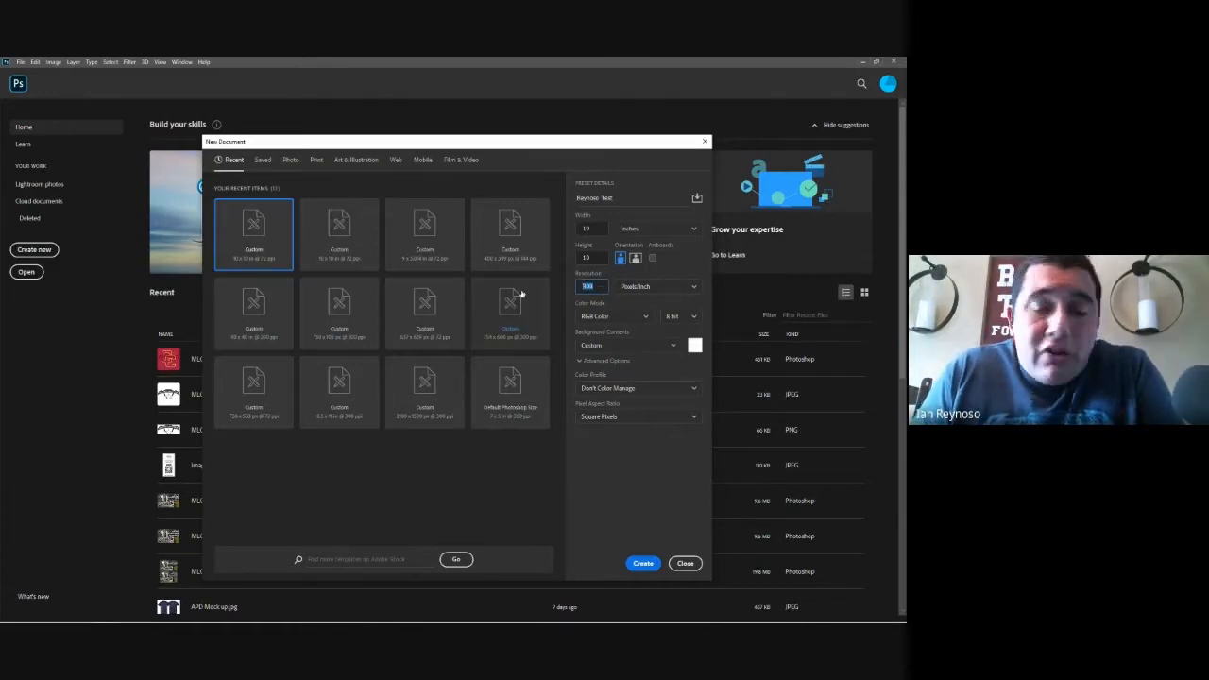
type("72")
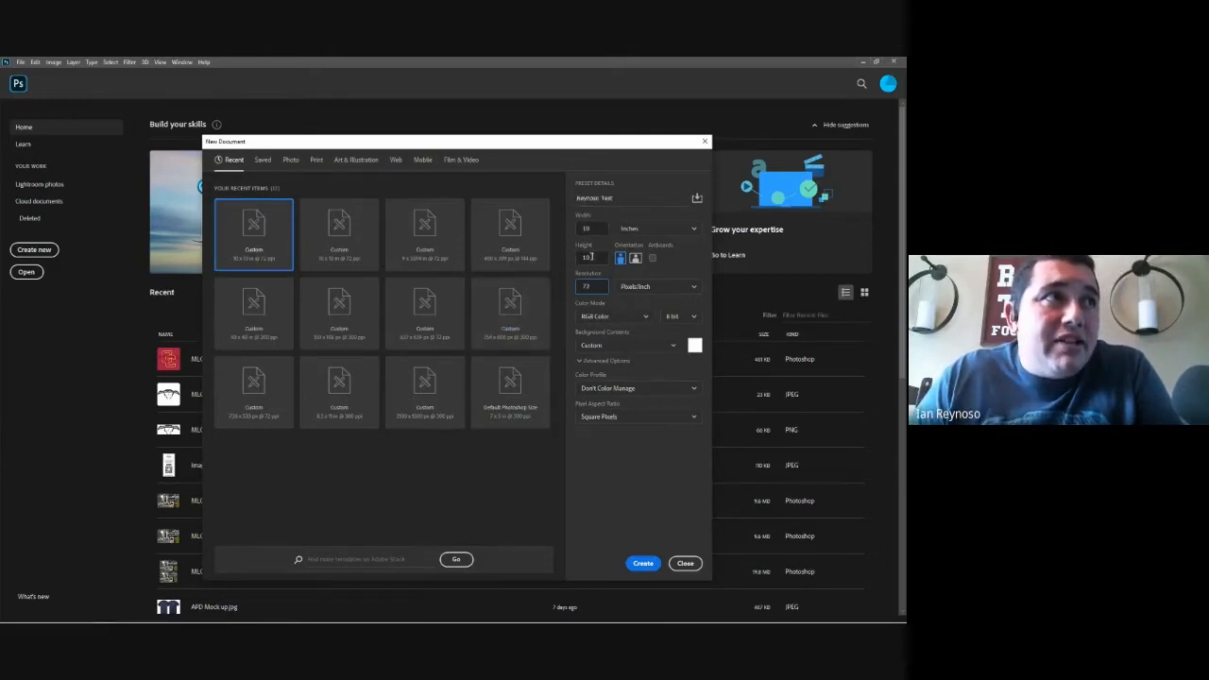
left_click(612, 305)
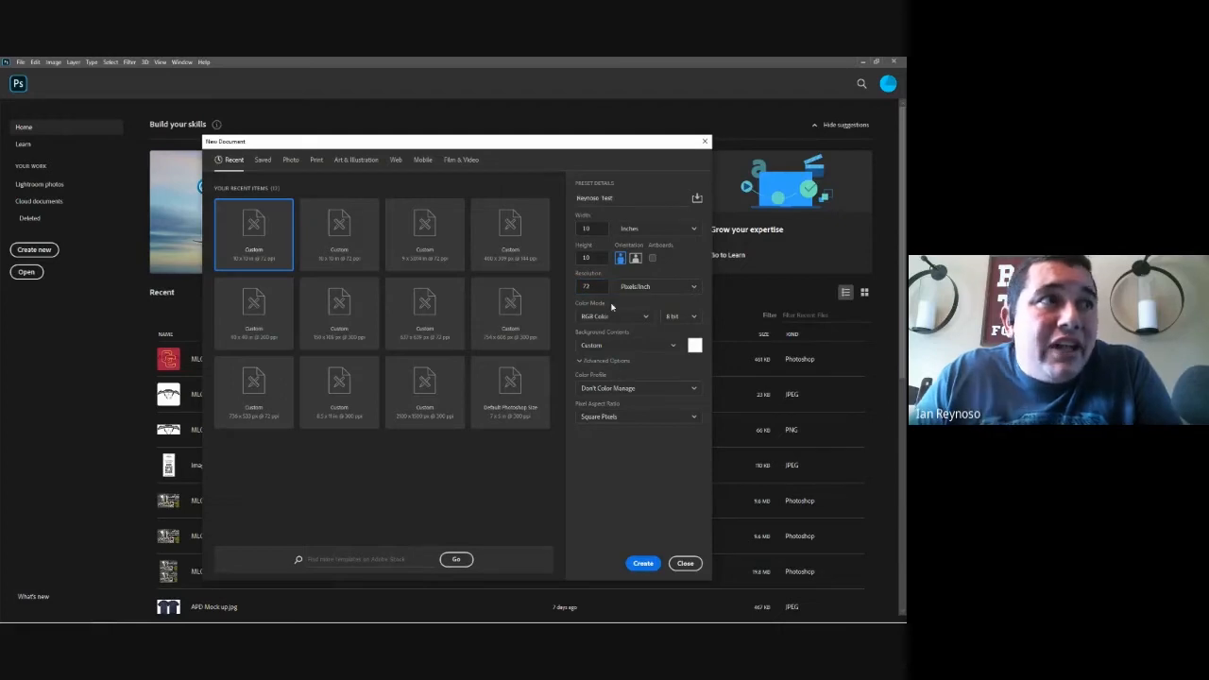
left_click(624, 316)
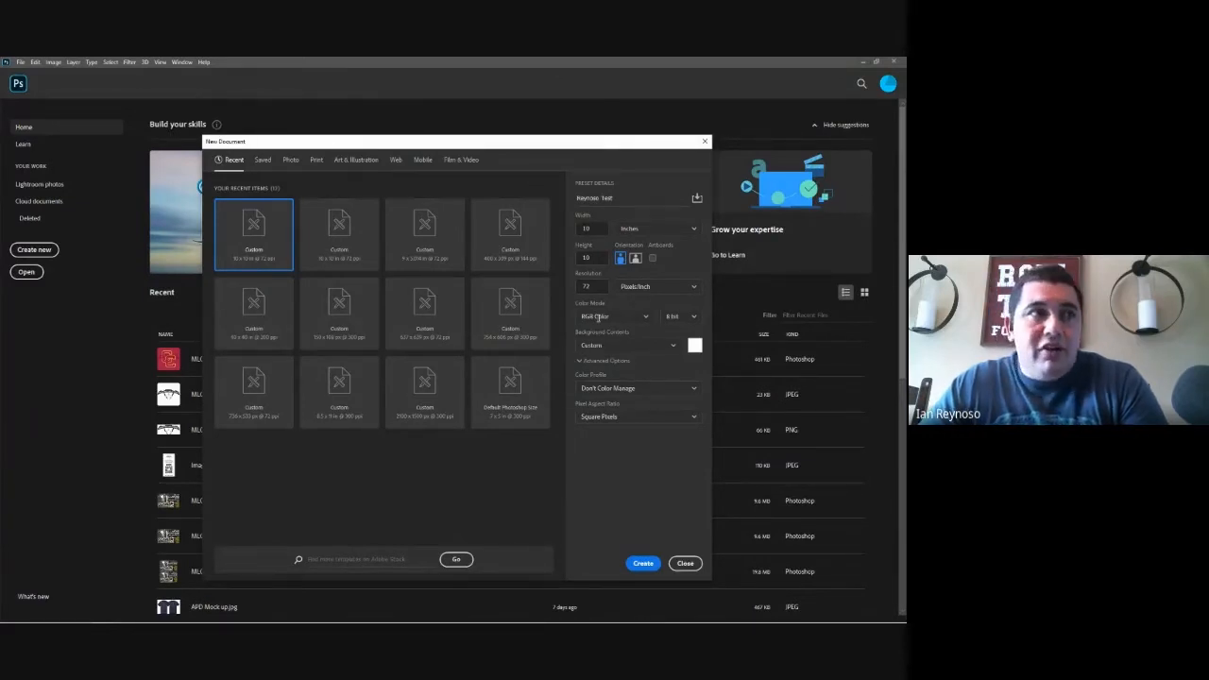
left_click(643, 564)
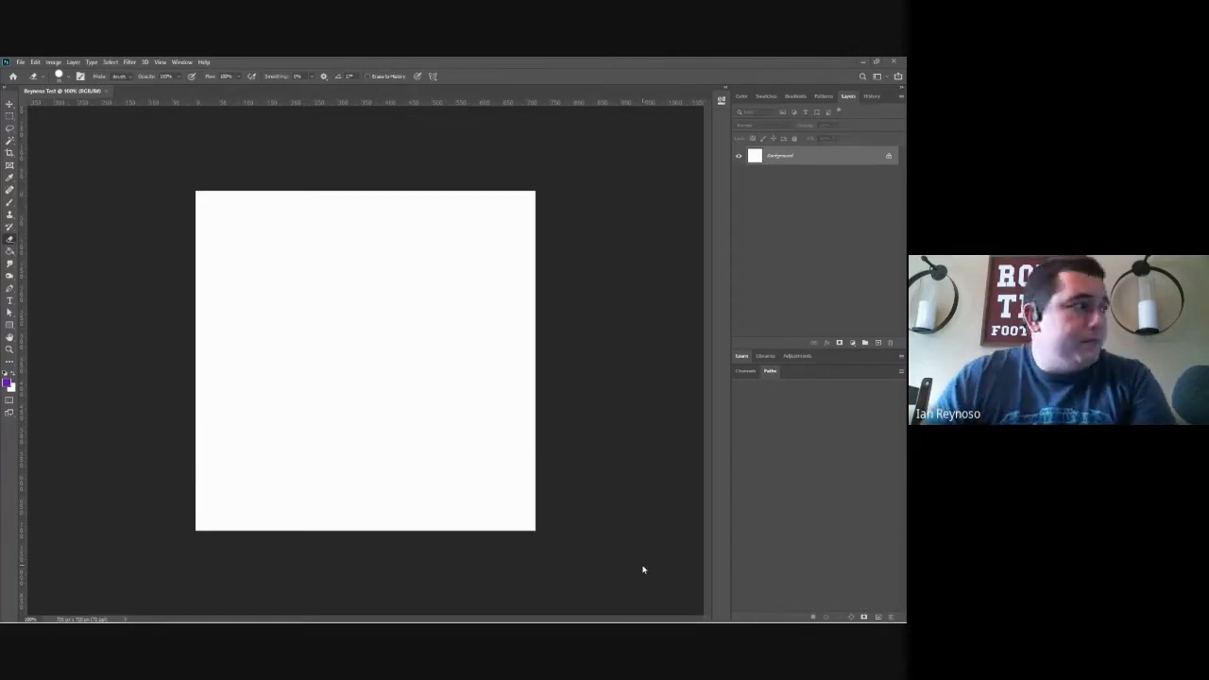
Step: Reset the foreground and background colors to the default black and white
left_click(4, 375)
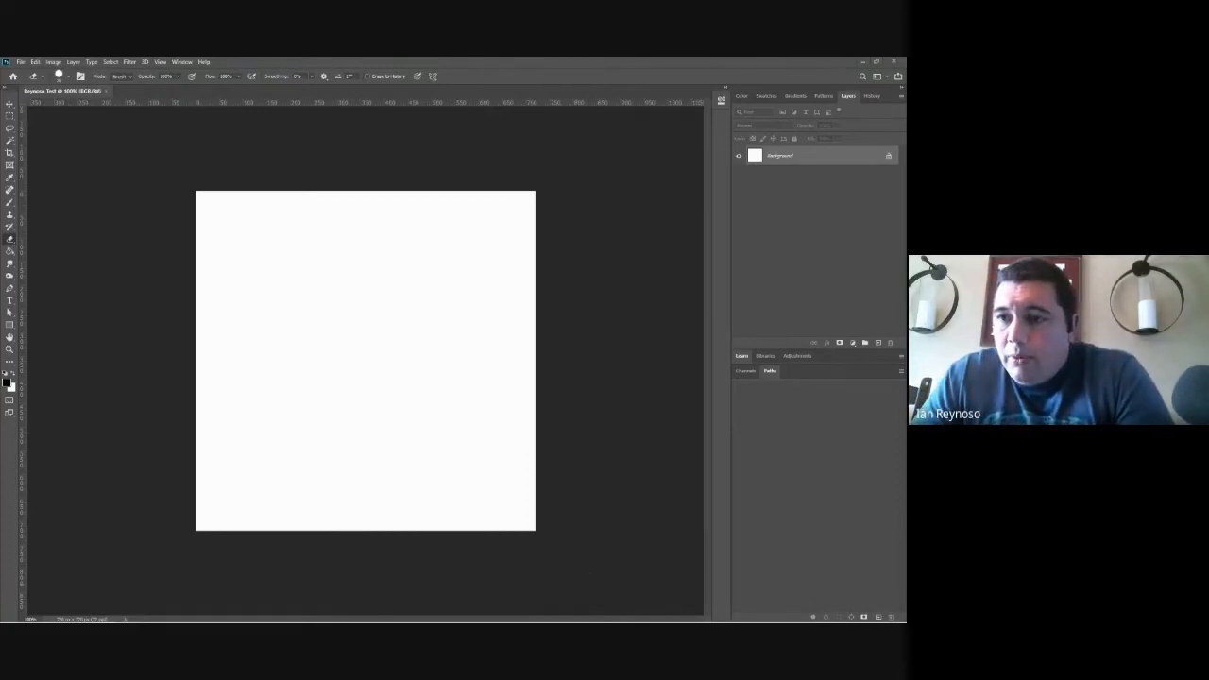
mouse_move(1064, 363)
left_mouse_down()
mouse_move(945, 363)
mouse_move(1066, 365)
left_mouse_up()
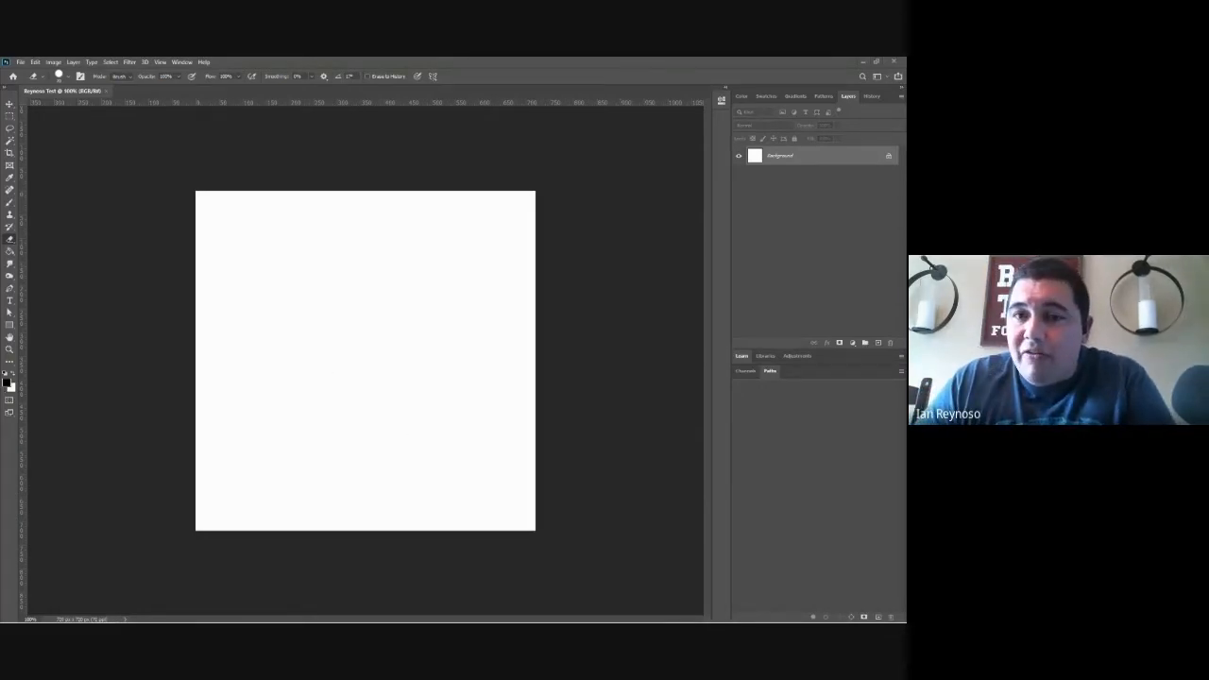
mouse_move(1047, 355)
left_mouse_down()
mouse_move(928, 364)
mouse_move(1024, 355)
left_mouse_up()
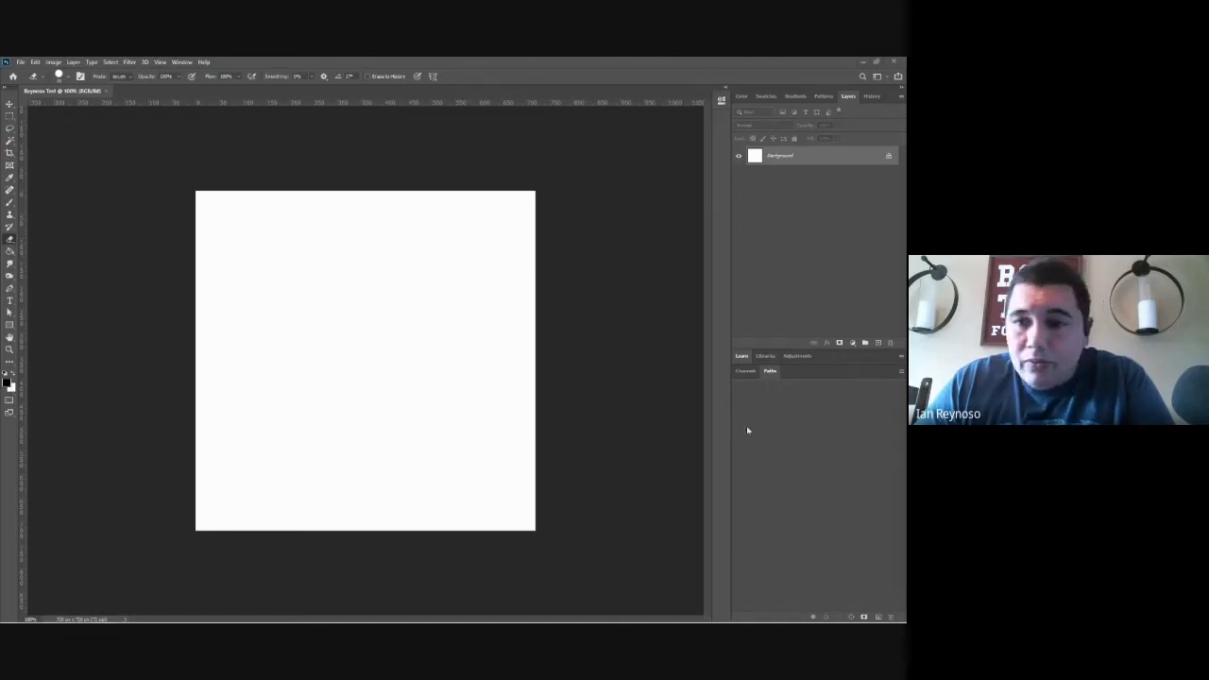
key("alt+Tab")
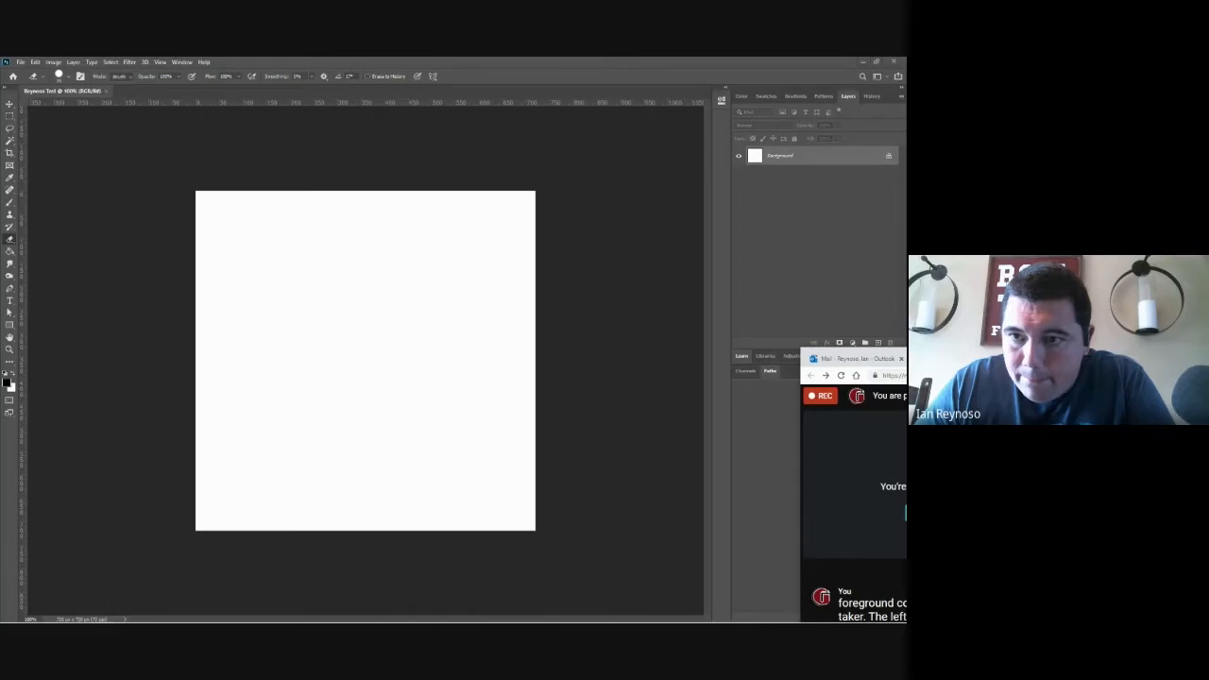
left_click_drag(898, 359, 842, 364)
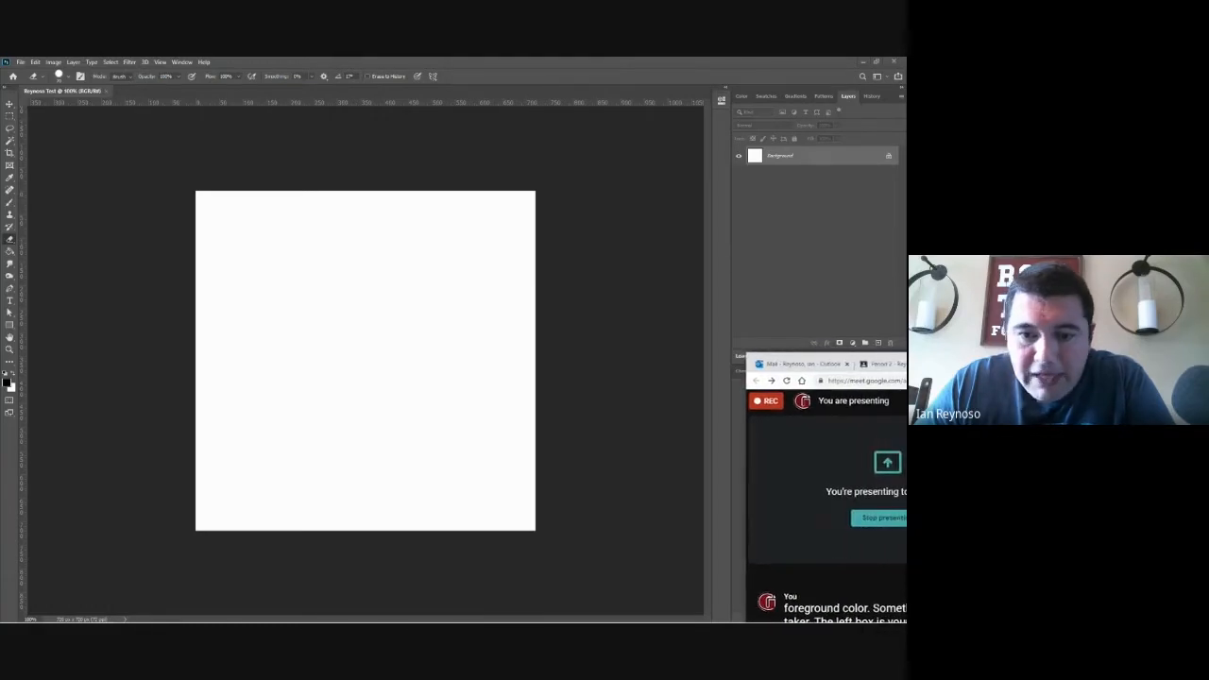
left_click_drag(842, 365, 1003, 368)
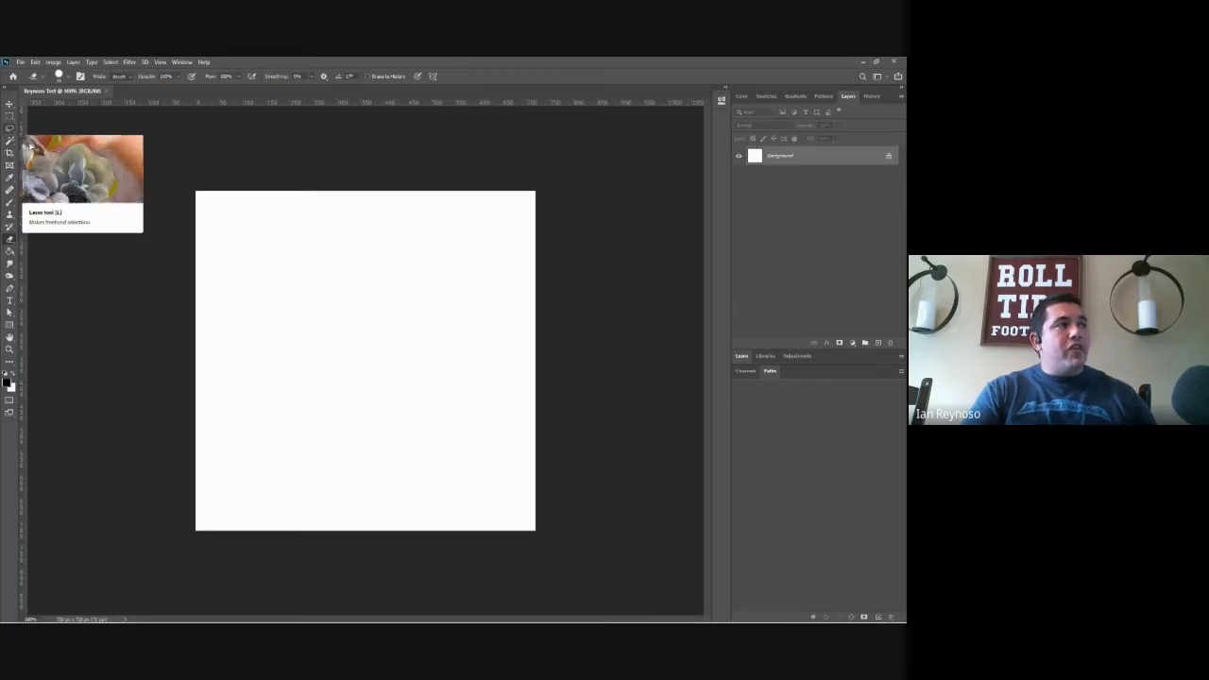
Step: Activate the Move tool
left_click(10, 104)
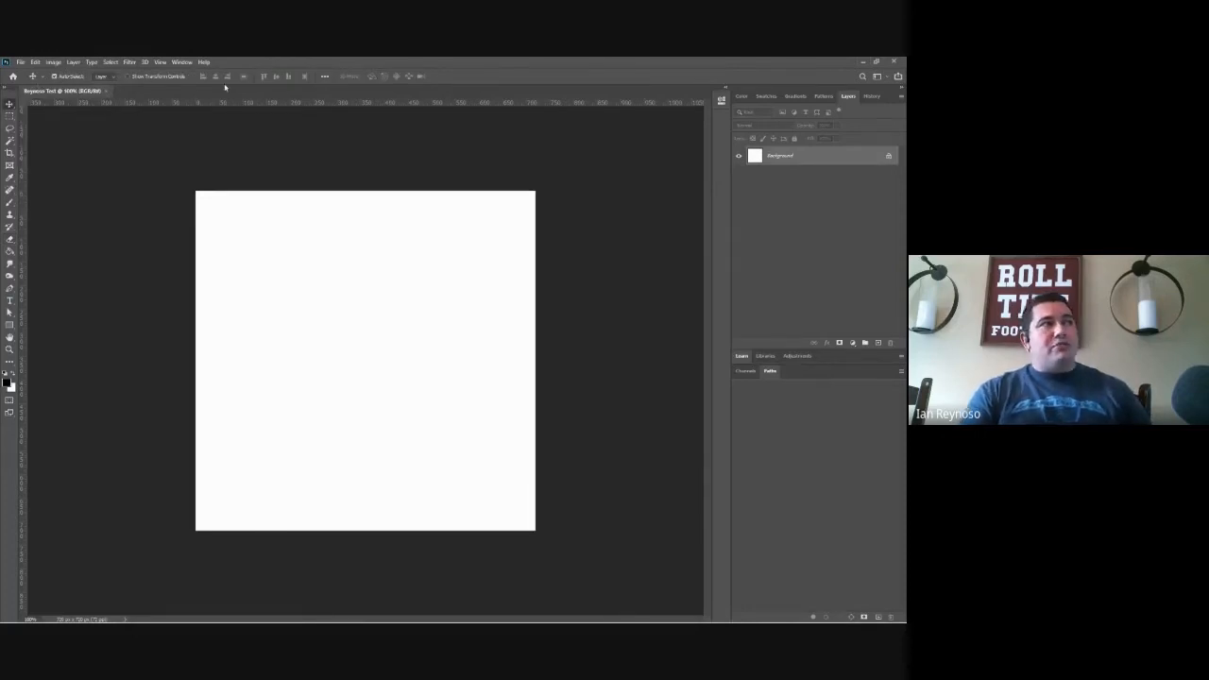
Step: Step through the Marquee, Lasso, Magic Wand, Crop, Frame, Eyedropper, Healing and Brush tools to compare their options
left_click(10, 116)
left_click(10, 128)
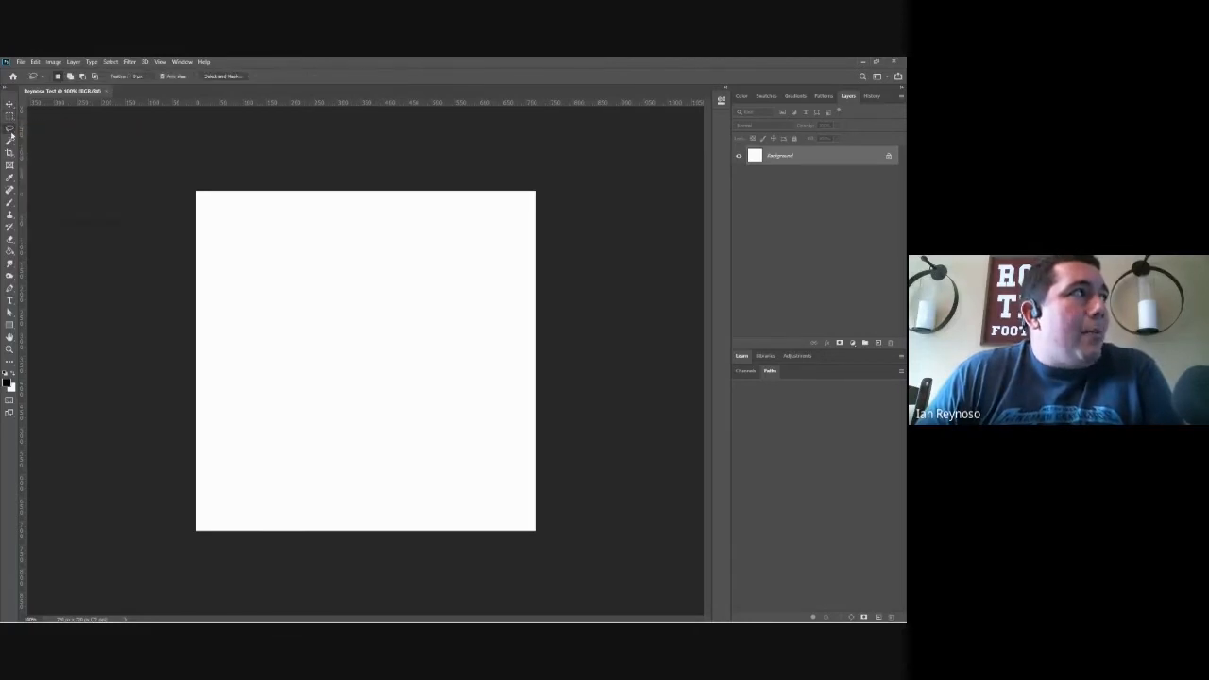
left_click(10, 140)
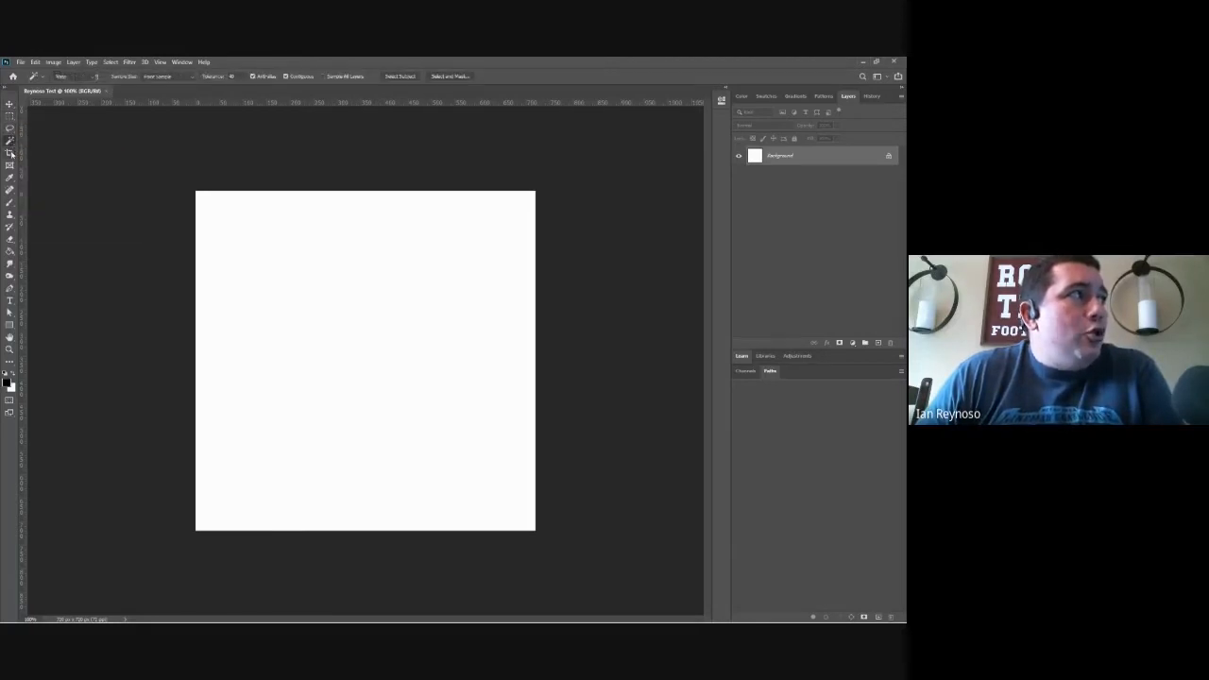
left_click(10, 152)
left_click(11, 166)
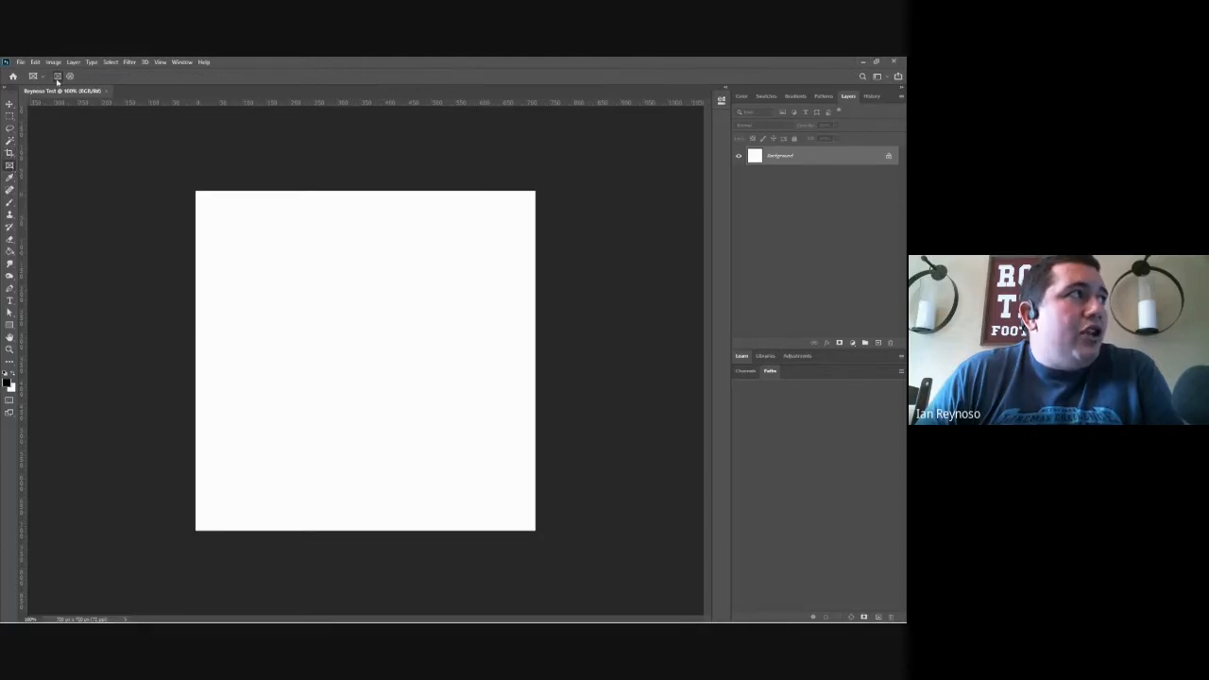
left_click(10, 177)
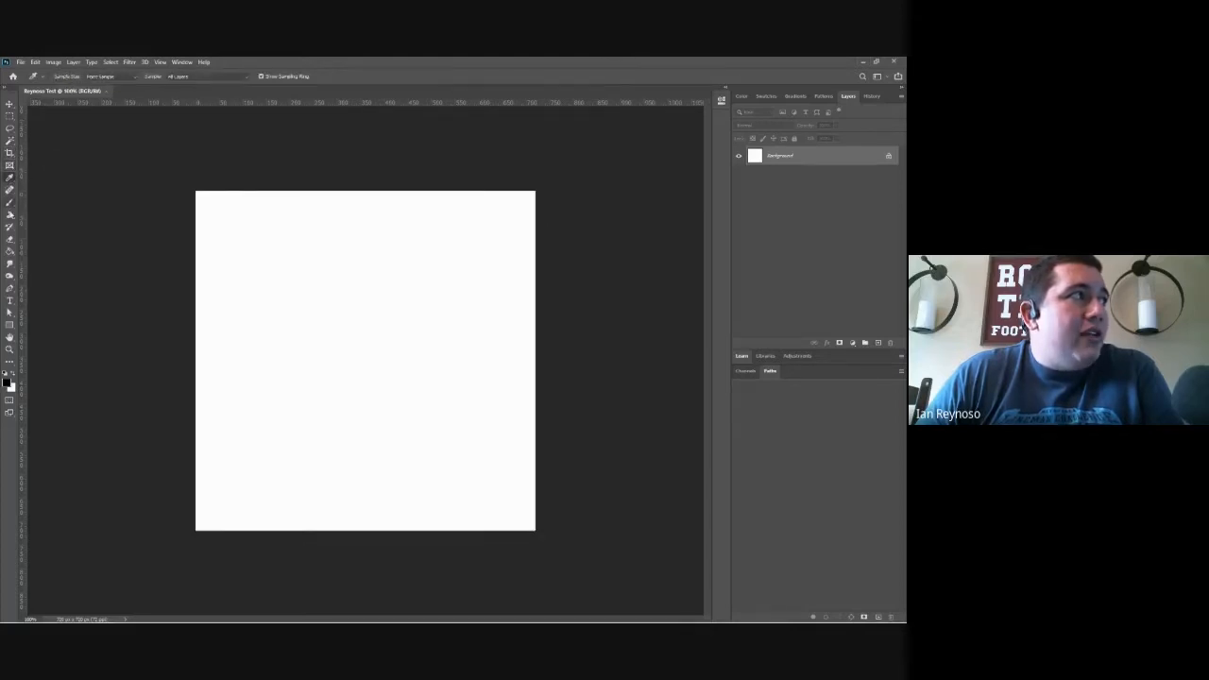
left_click(10, 189)
left_click(11, 202)
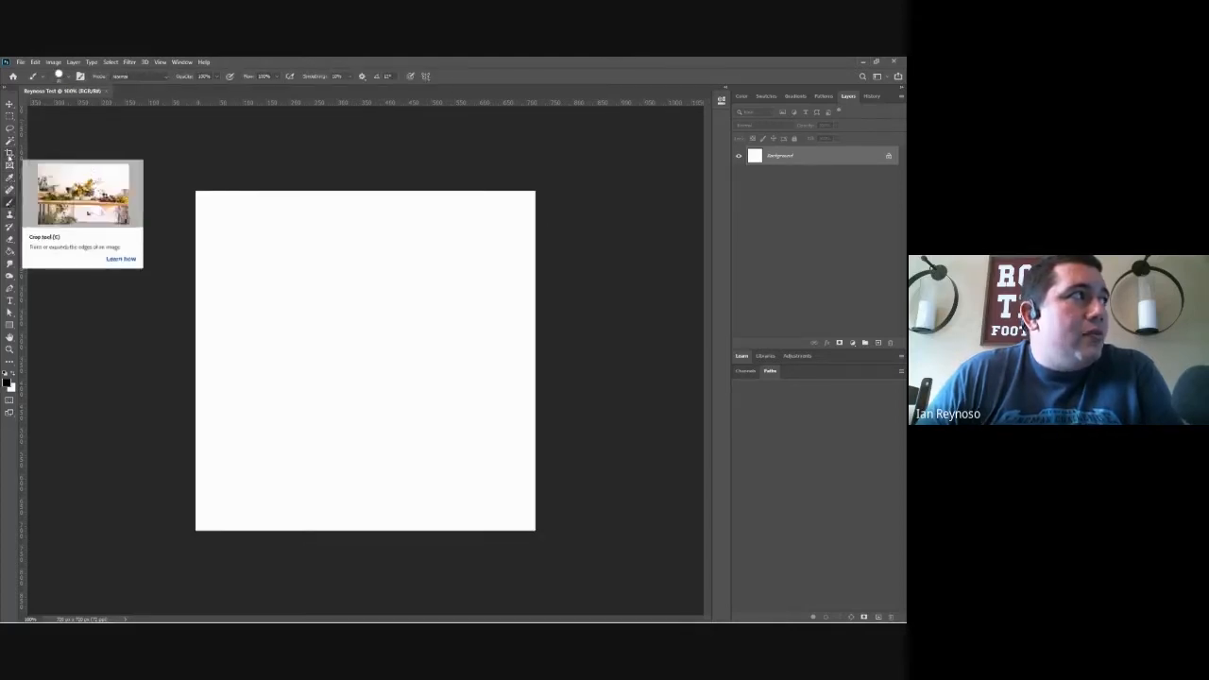
Step: Show the Crop tool's frame on the canvas, and examine the Move tool's variants before reactivating the Move tool
left_click(10, 154)
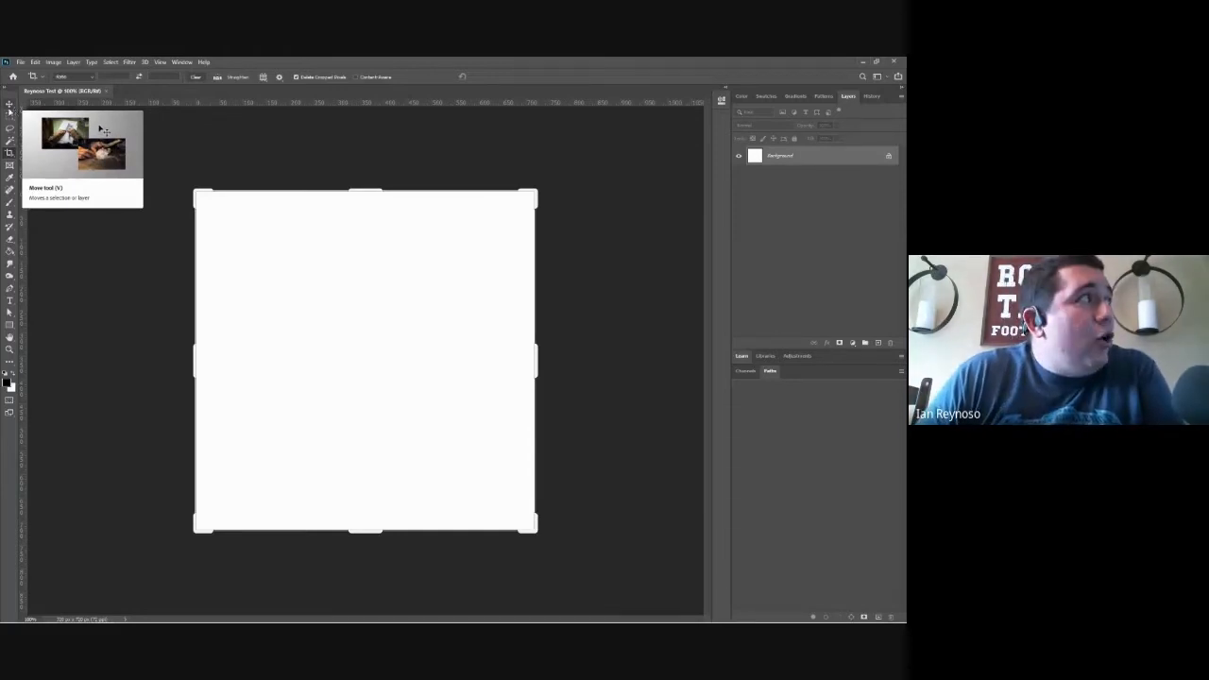
left_click(9, 106)
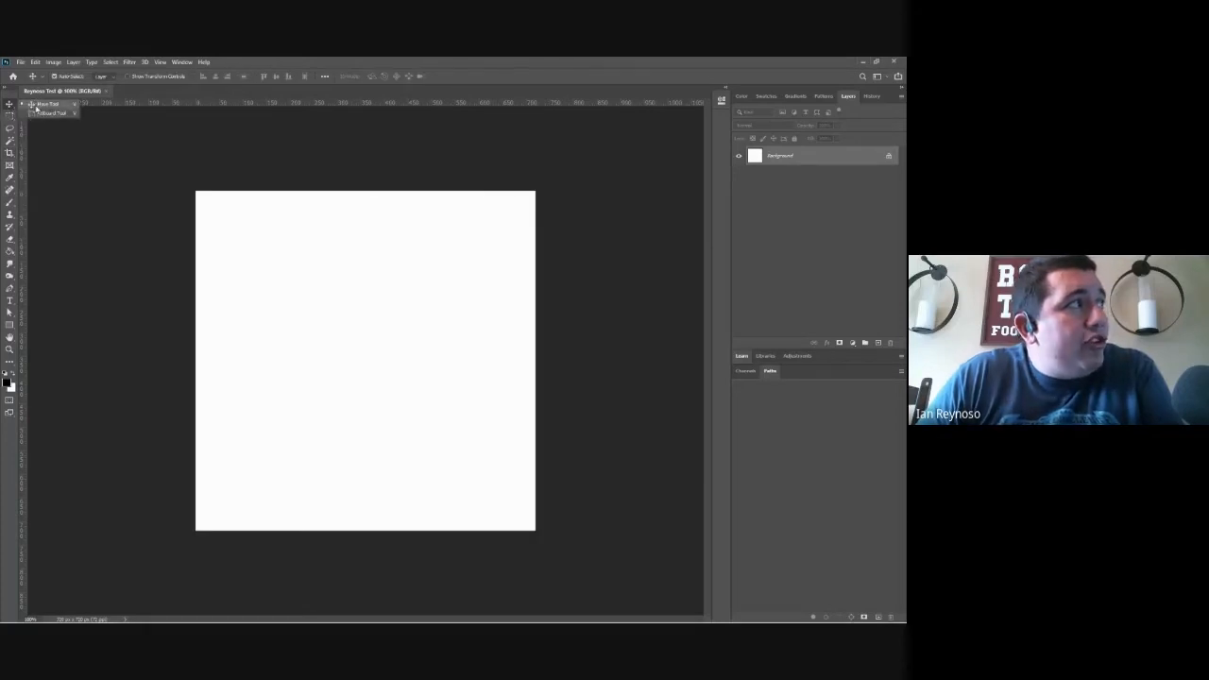
left_click(38, 108)
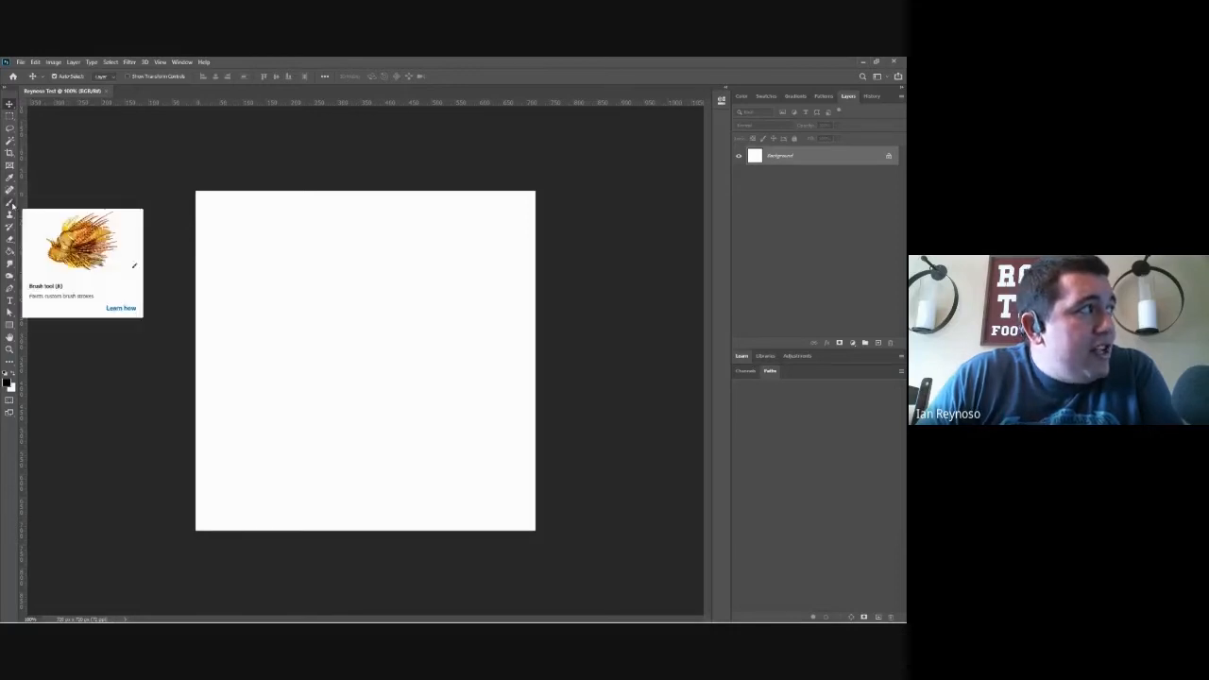
Step: Examine the tool variants grouped with the Brush, Smudge, Burn and Rectangle tools, and finish on the Lasso tool
left_click(11, 203)
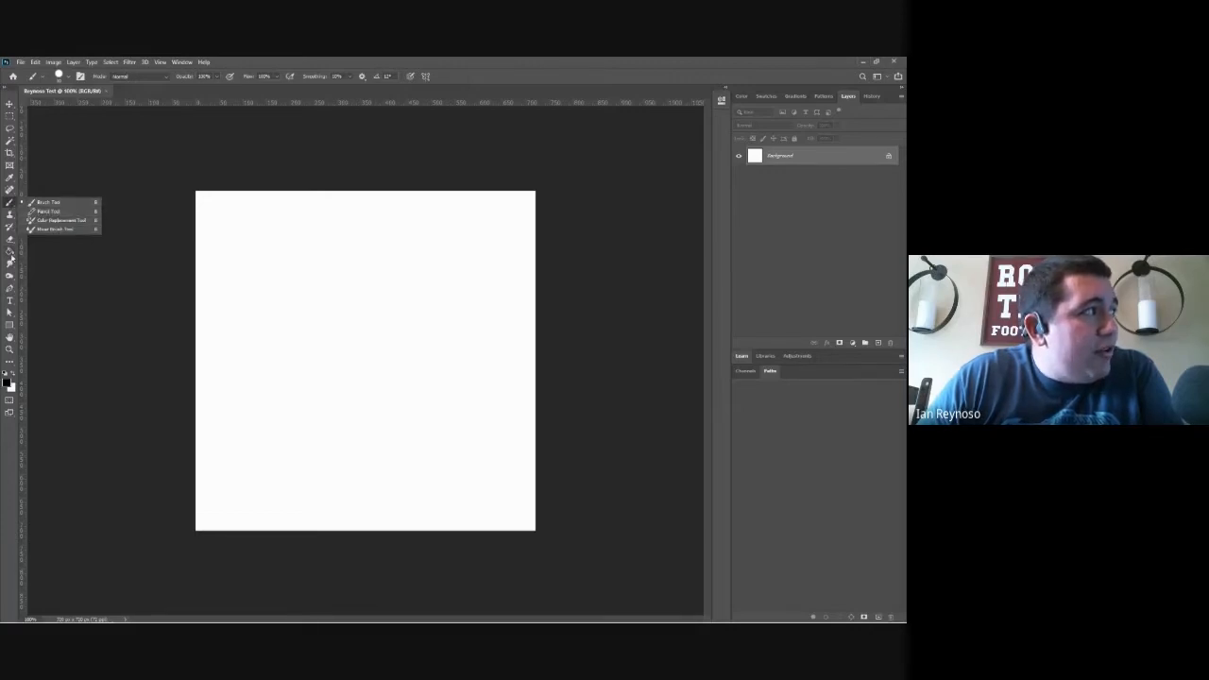
left_click(10, 264)
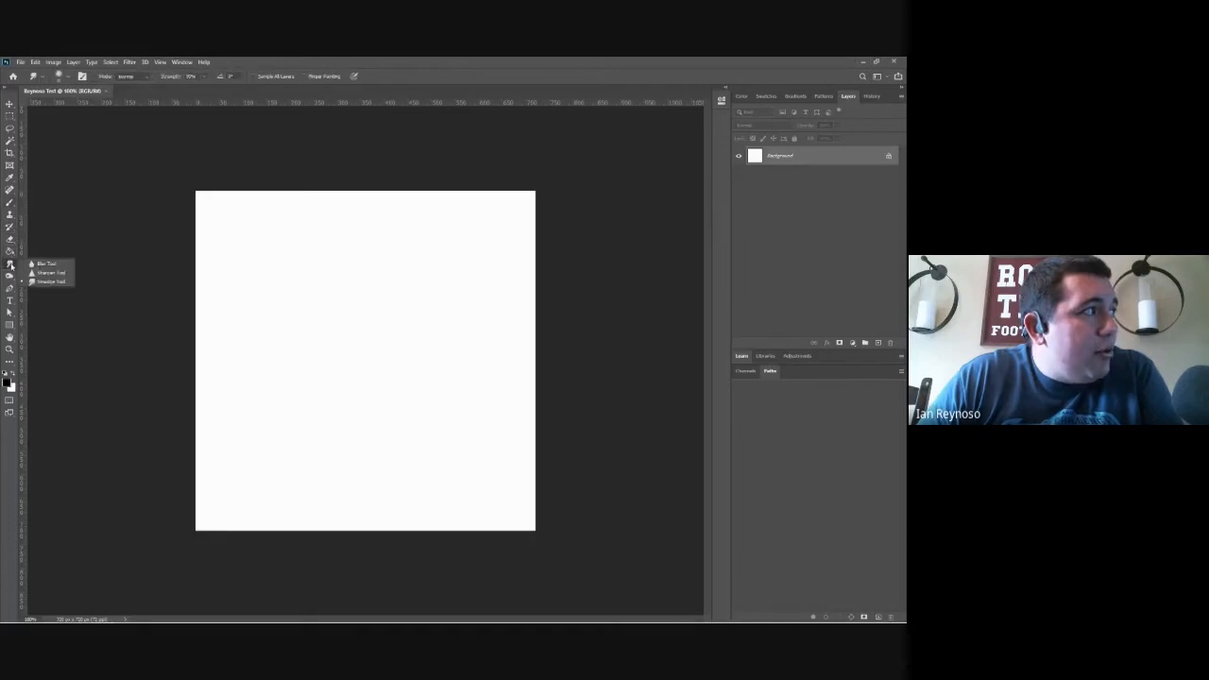
left_click(10, 277)
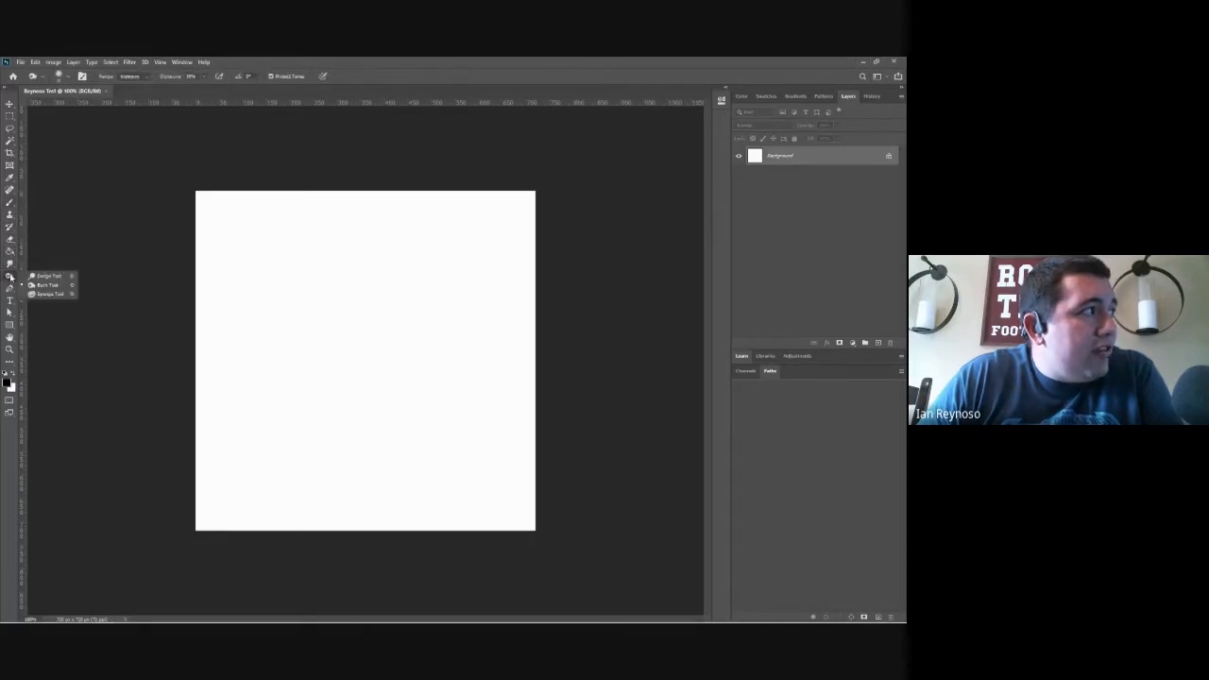
left_click(11, 326)
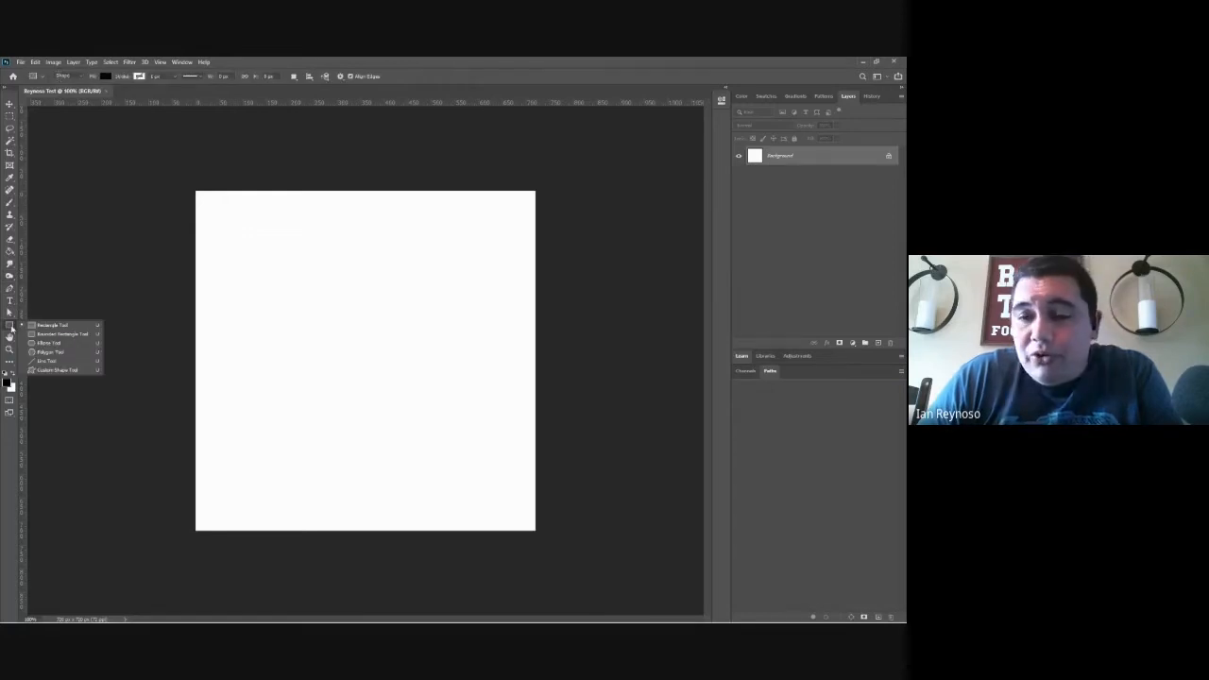
left_click(11, 130)
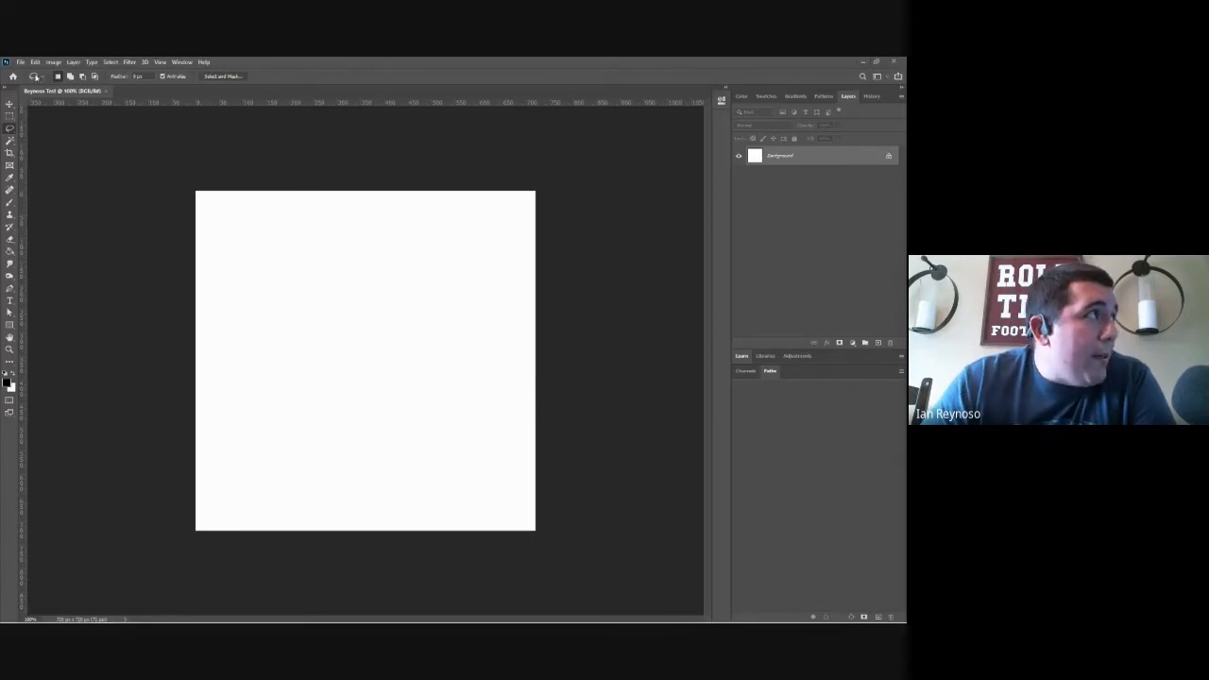
Step: Look through the application menus, close the blank document and begin setting up a new one
left_click(21, 63)
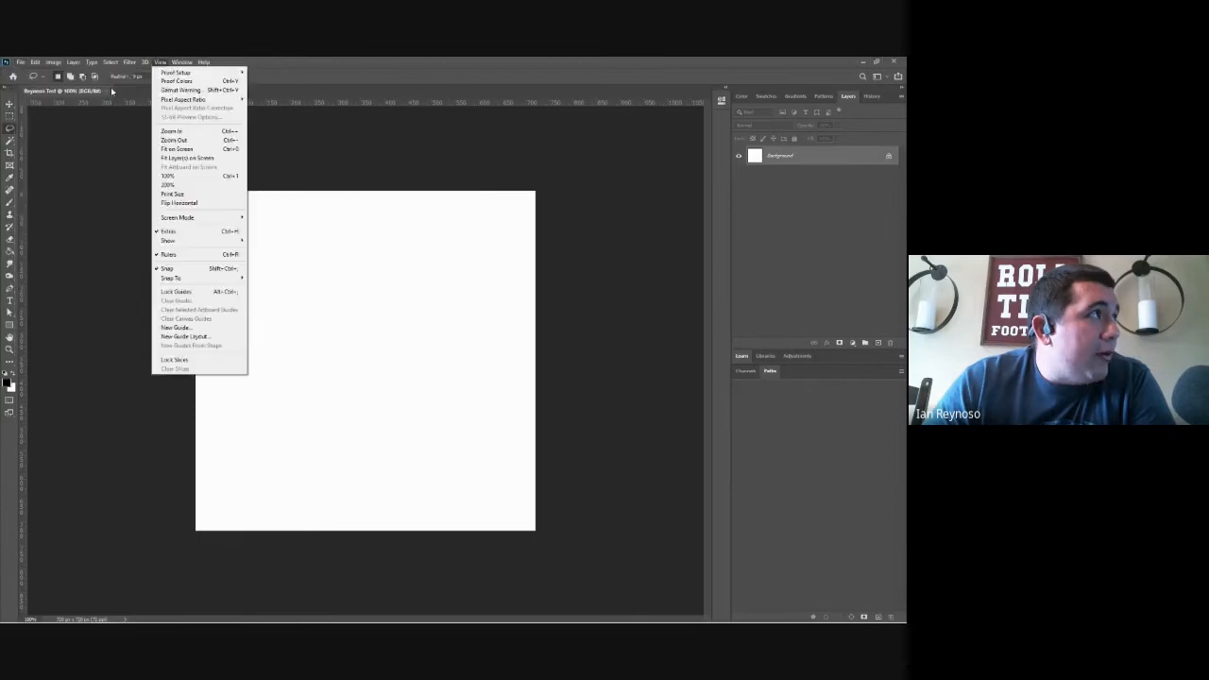
left_click(107, 93)
left_click(106, 91)
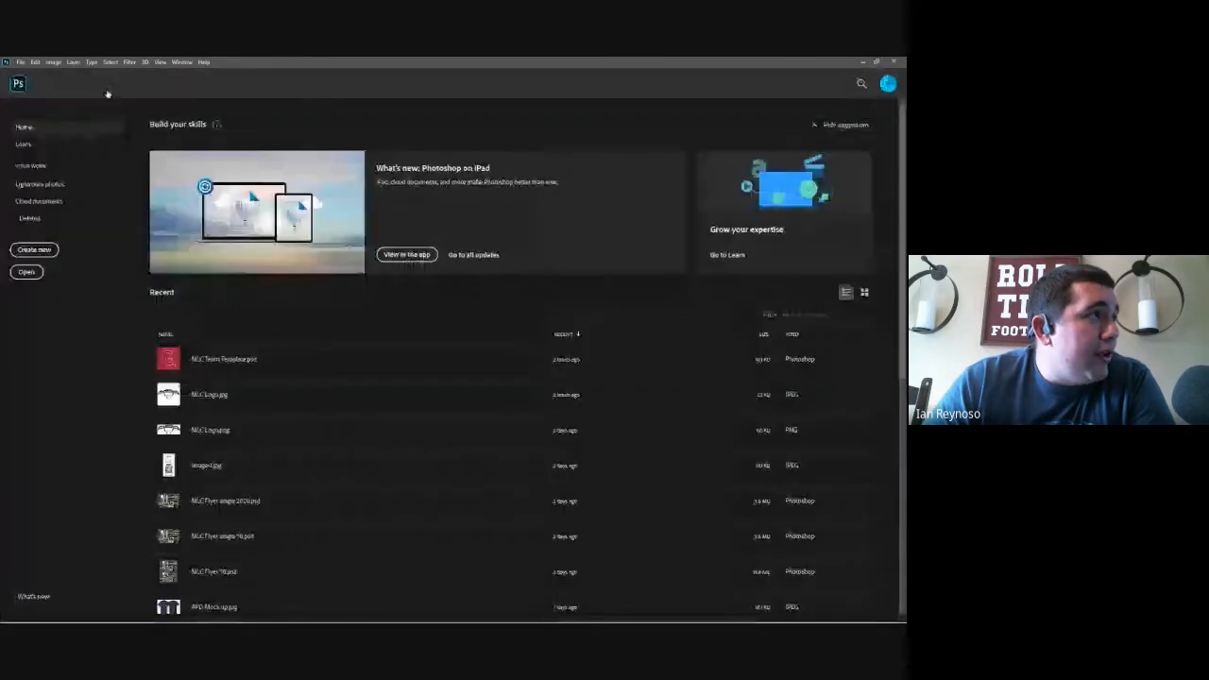
left_click(35, 250)
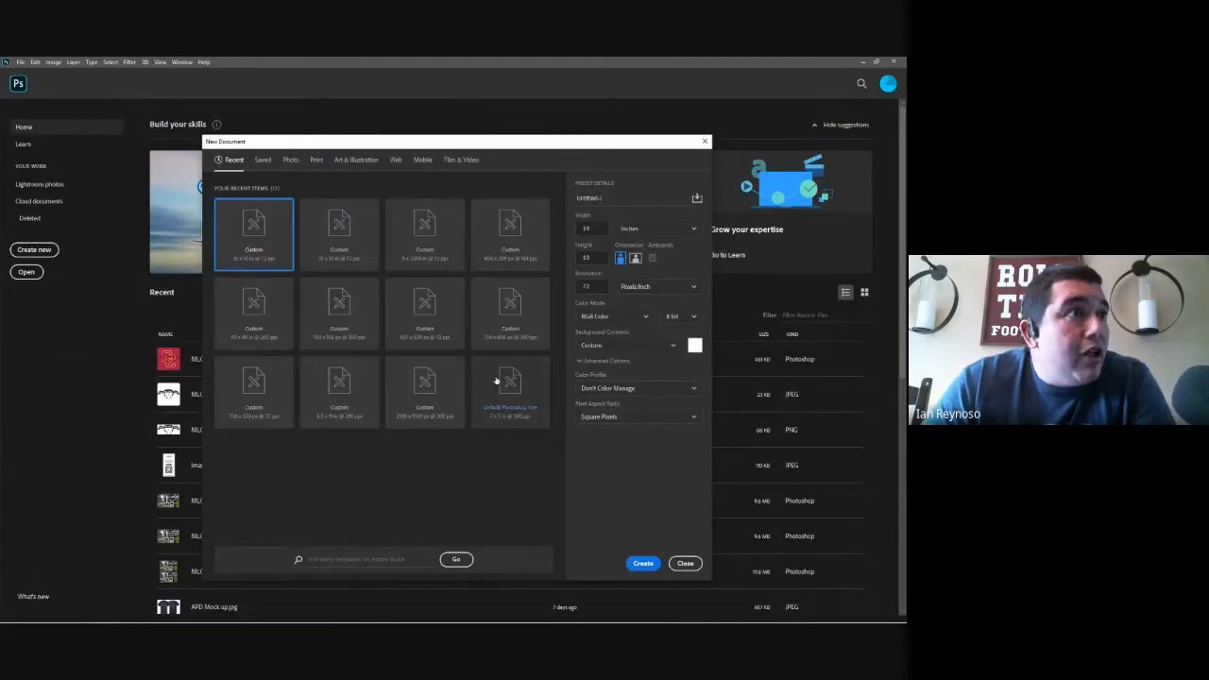
Step: Try pixels as the new document's size unit and return it to inches
left_click(635, 230)
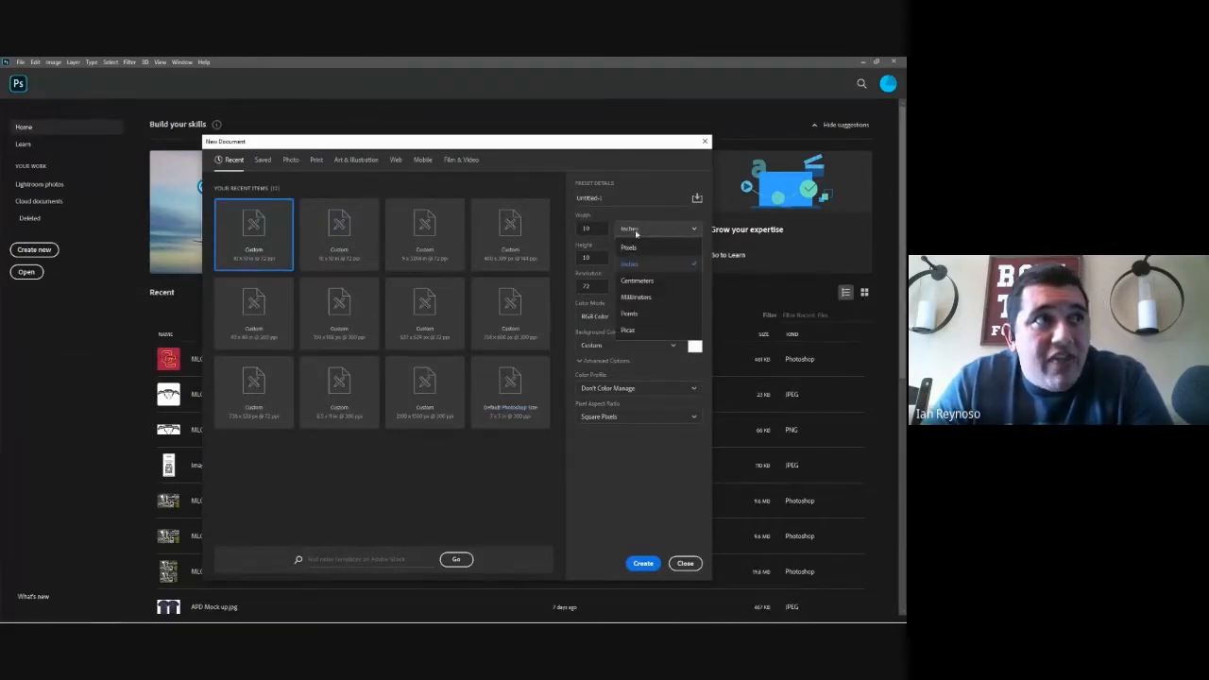
left_click(632, 247)
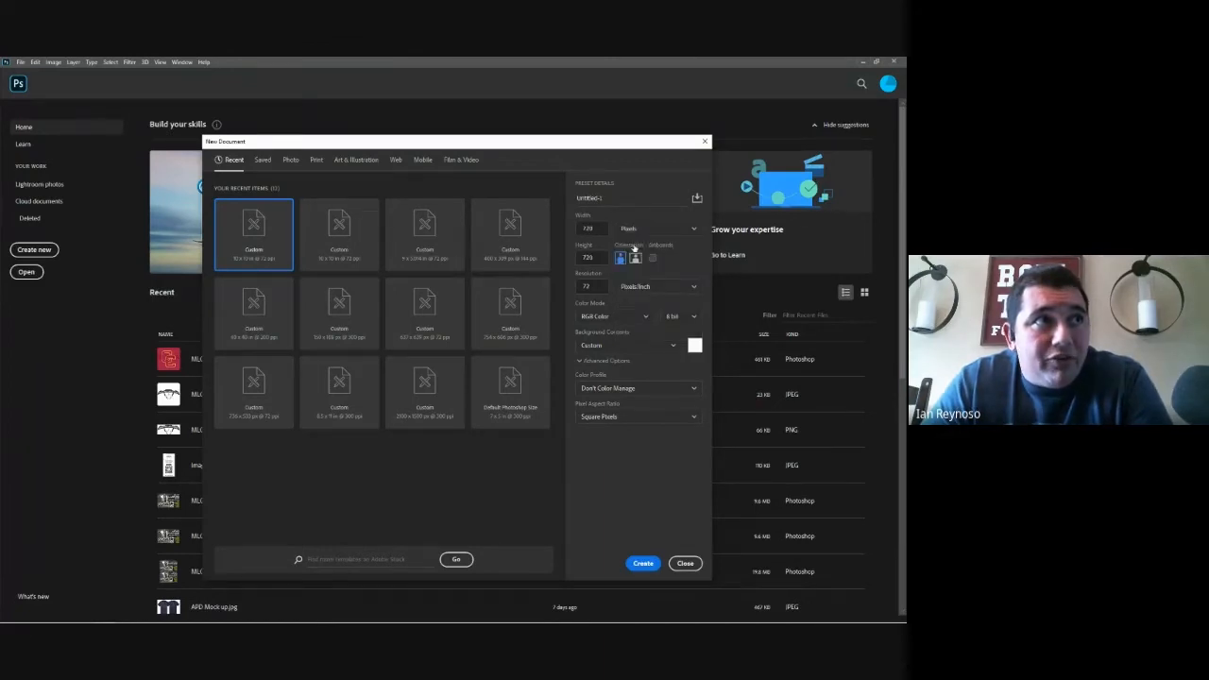
left_click(639, 233)
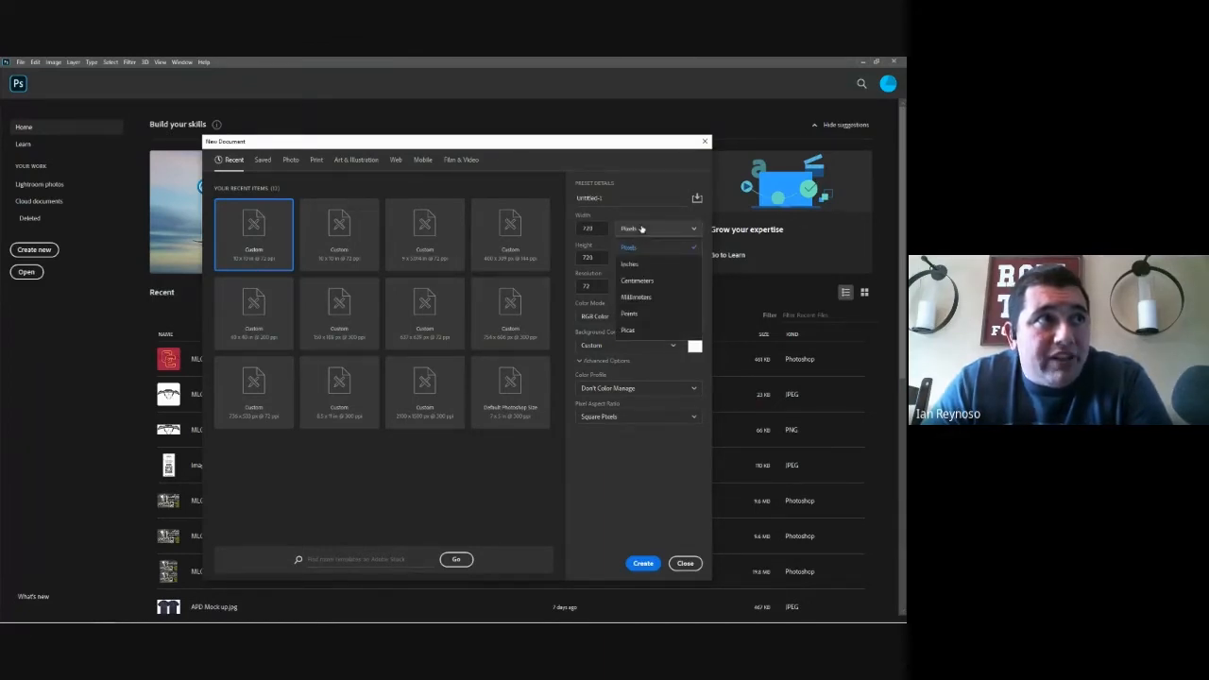
left_click(629, 263)
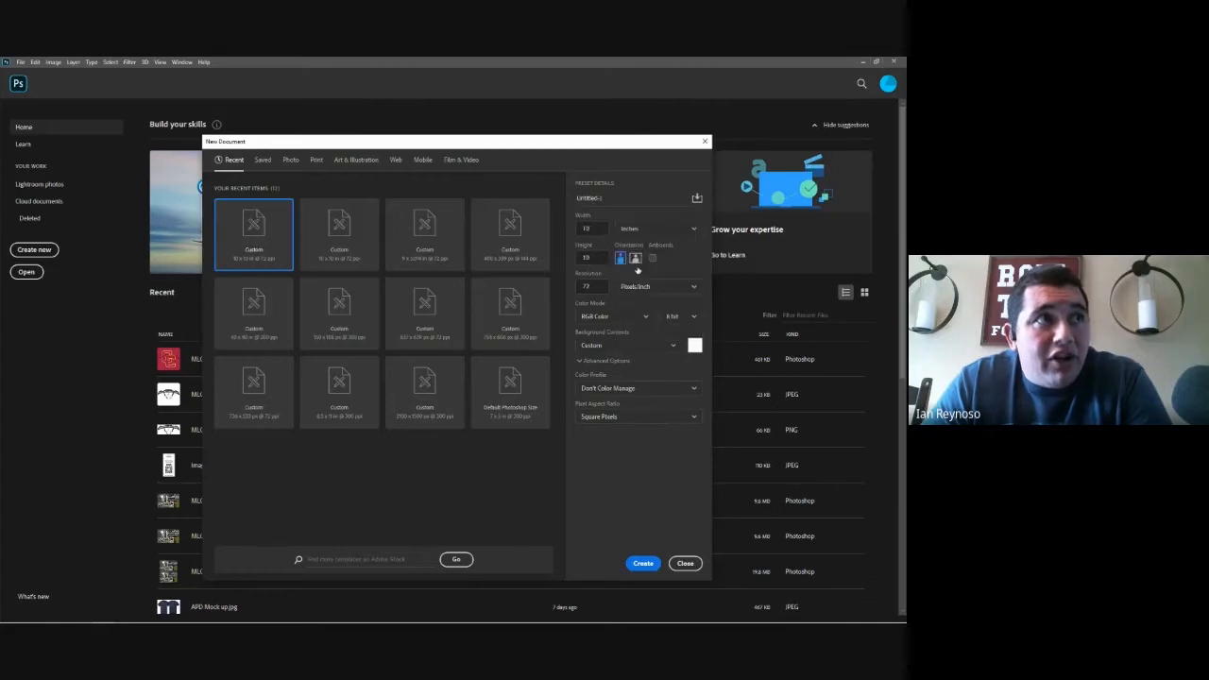
Step: Name the new document with the owner's surname followed by "Test" and create it at 10 by 10 inches, 72 pixels/inch
left_click(608, 196)
type("Roll")
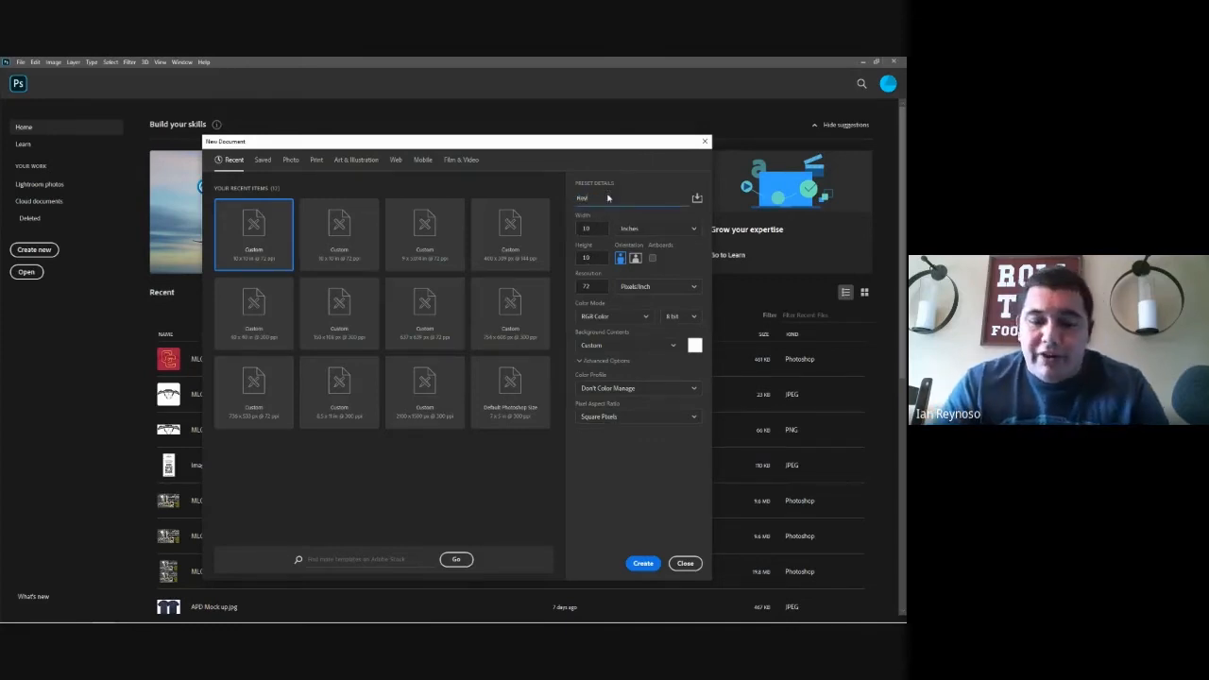
type("noso Test")
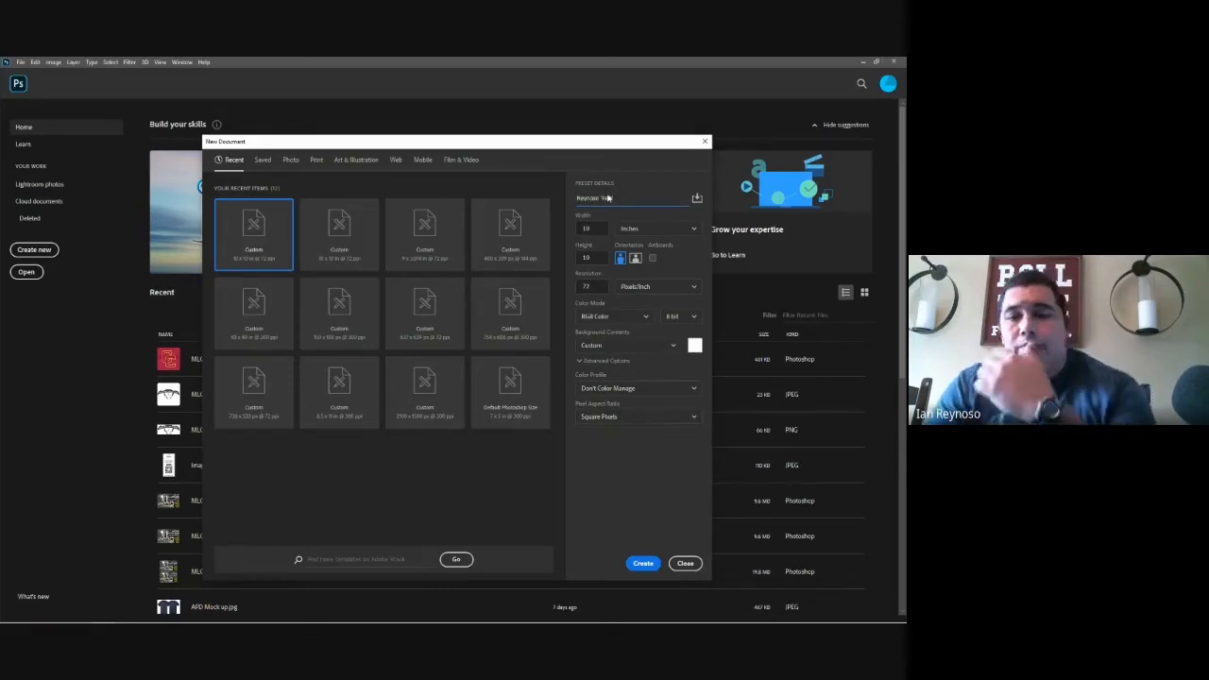
left_click(642, 563)
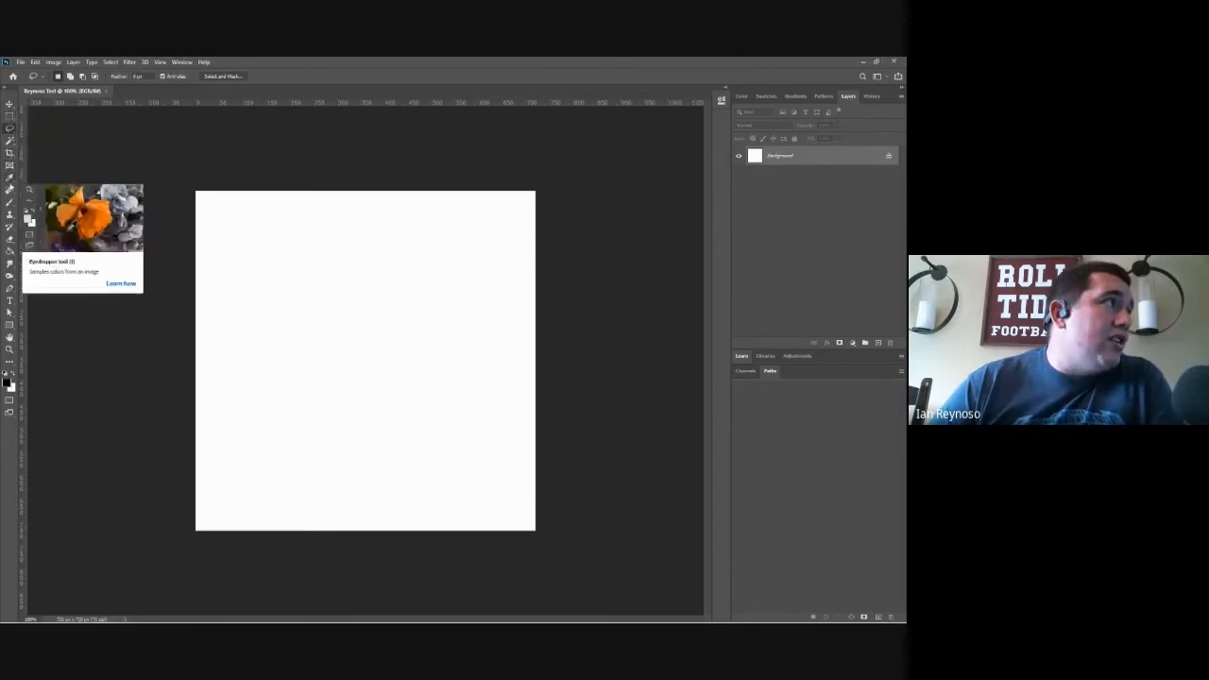
Step: Paint a black zigzag enclosed by a rough circle in the middle of the canvas with the Brush tool
left_click(10, 202)
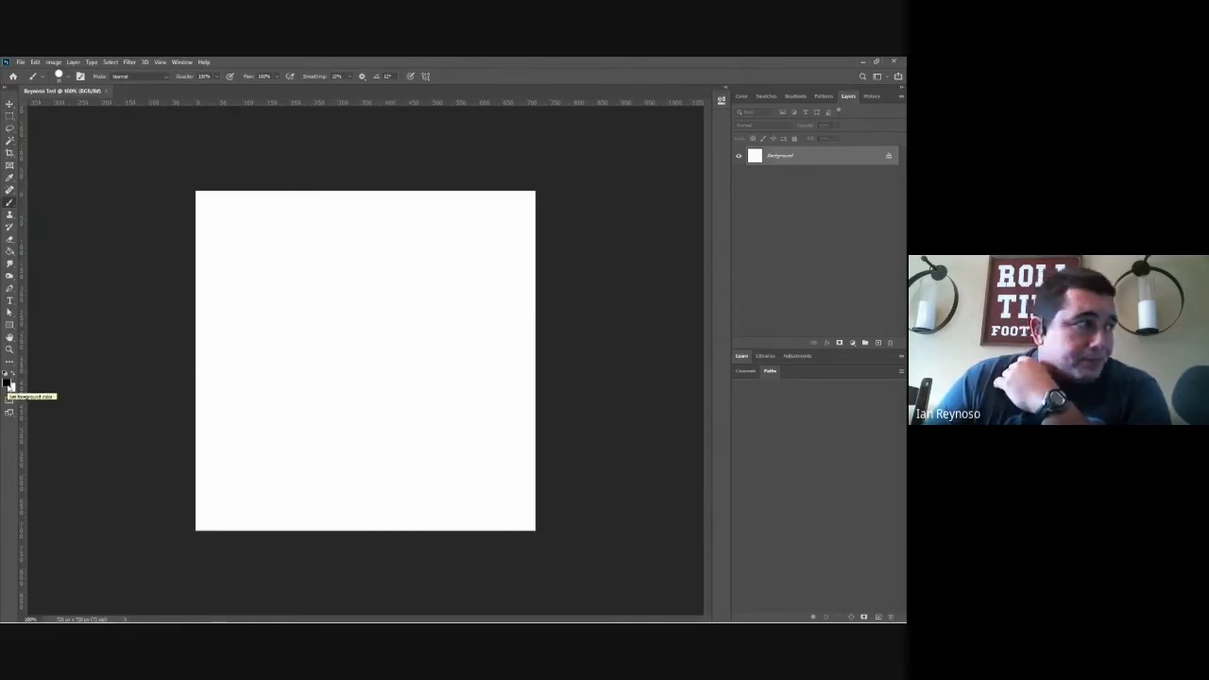
left_click(302, 299)
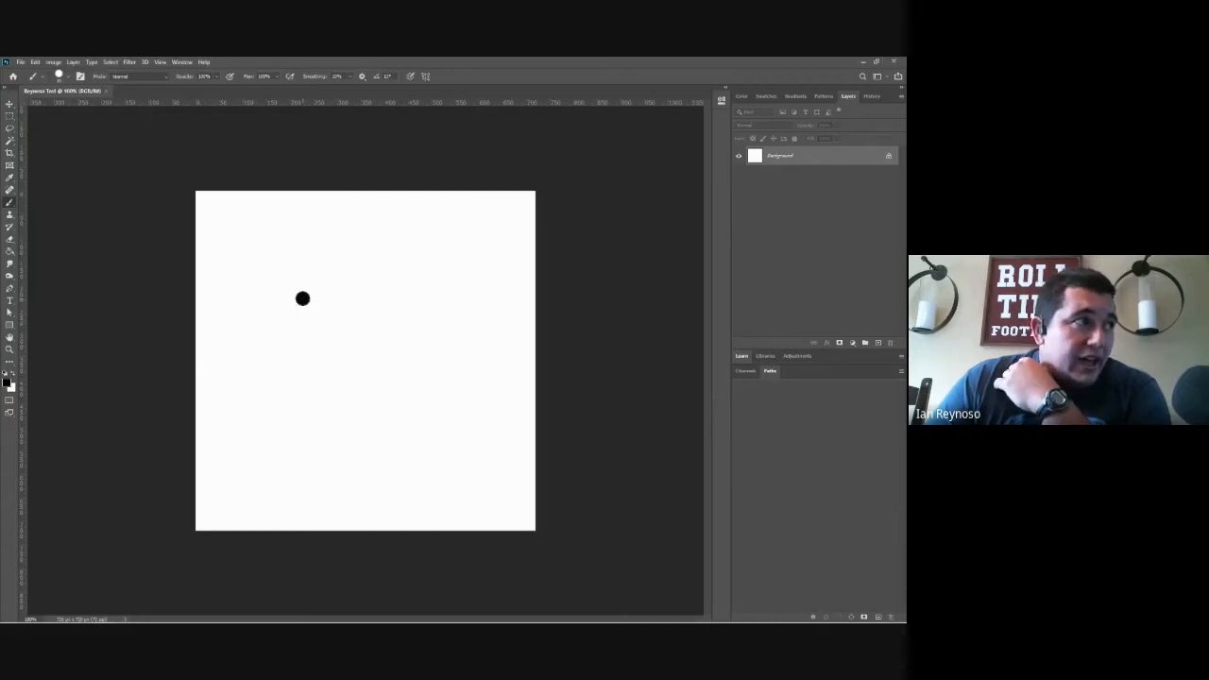
mouse_move(302, 299)
left_mouse_down()
mouse_move(378, 418)
mouse_move(349, 274)
mouse_move(424, 426)
mouse_move(450, 397)
mouse_move(356, 249)
mouse_move(271, 310)
left_mouse_up()
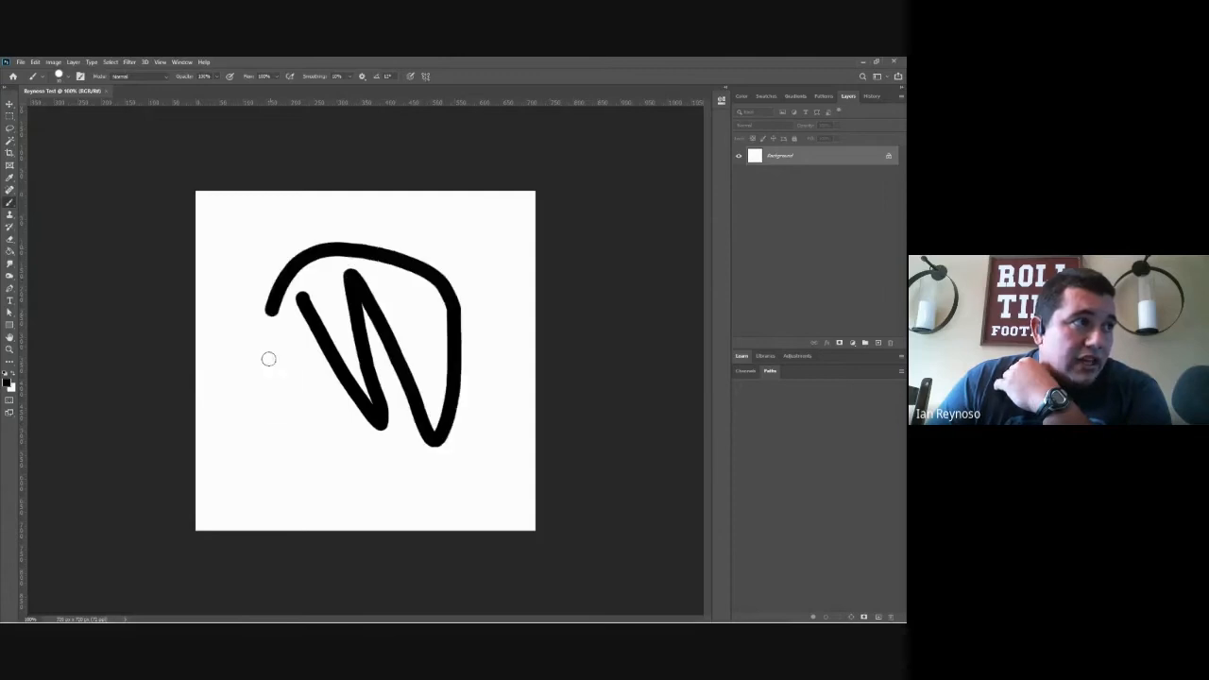
mouse_move(269, 359)
left_mouse_down()
mouse_move(373, 449)
mouse_move(429, 433)
left_mouse_up()
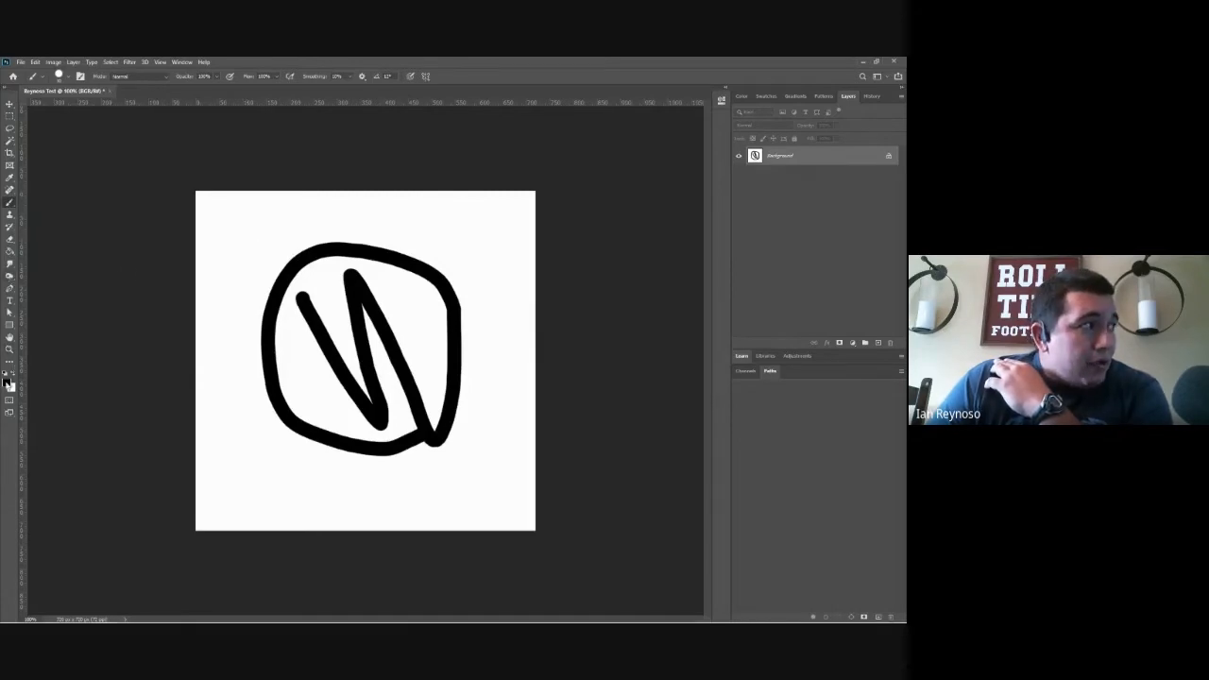
Step: Set the foreground color to a bright magenta pink with a hue of 309 degrees
left_click(7, 380)
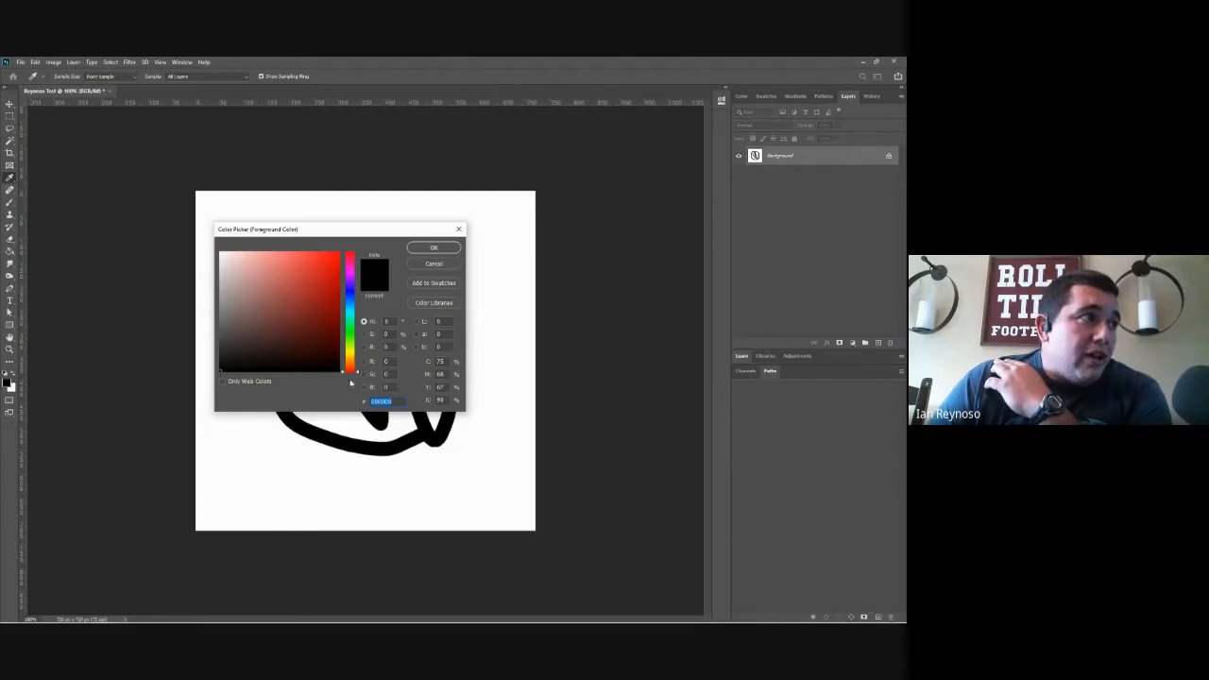
mouse_move(311, 323)
left_mouse_down()
mouse_move(322, 266)
mouse_move(239, 261)
mouse_move(228, 357)
mouse_move(287, 308)
mouse_move(293, 324)
mouse_move(311, 291)
mouse_move(218, 251)
mouse_move(191, 376)
left_mouse_up()
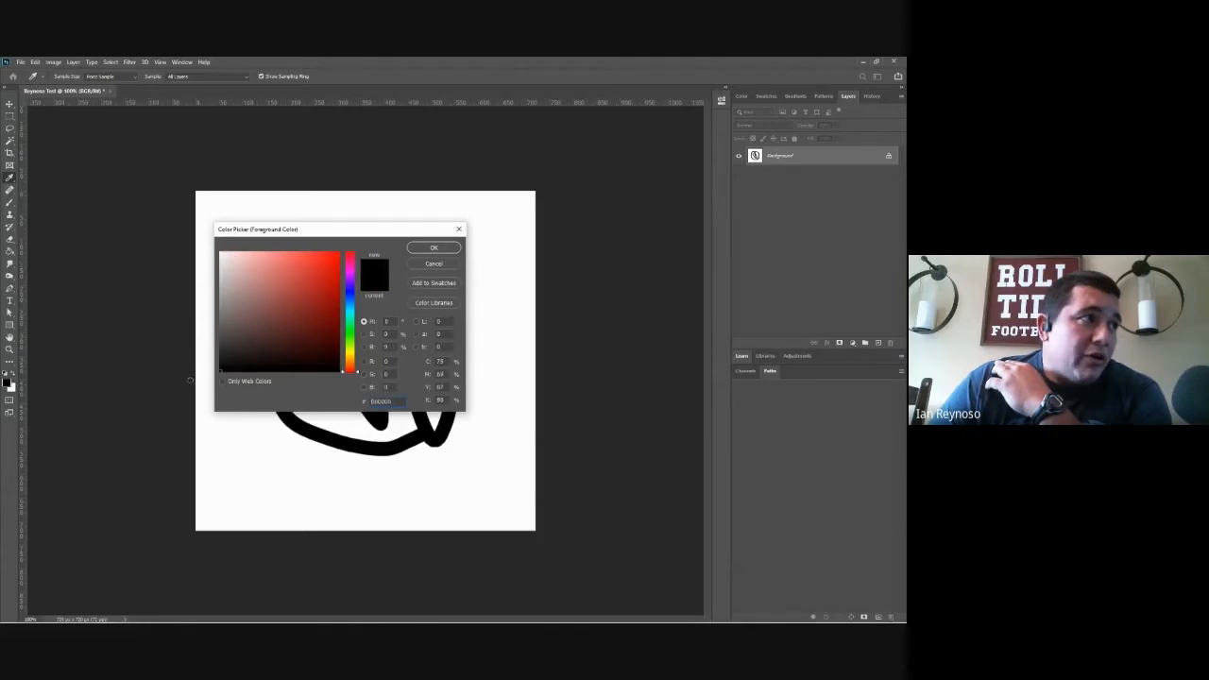
left_click(311, 291)
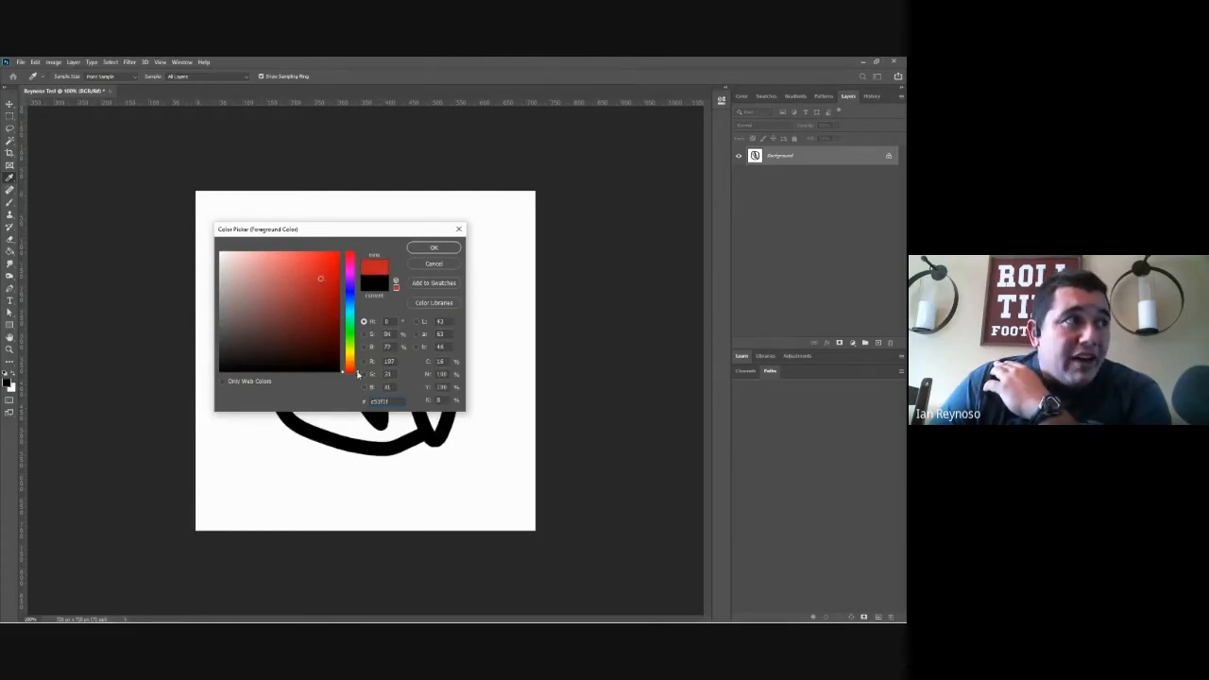
mouse_move(358, 374)
left_mouse_down()
mouse_move(351, 272)
mouse_move(334, 260)
left_mouse_up()
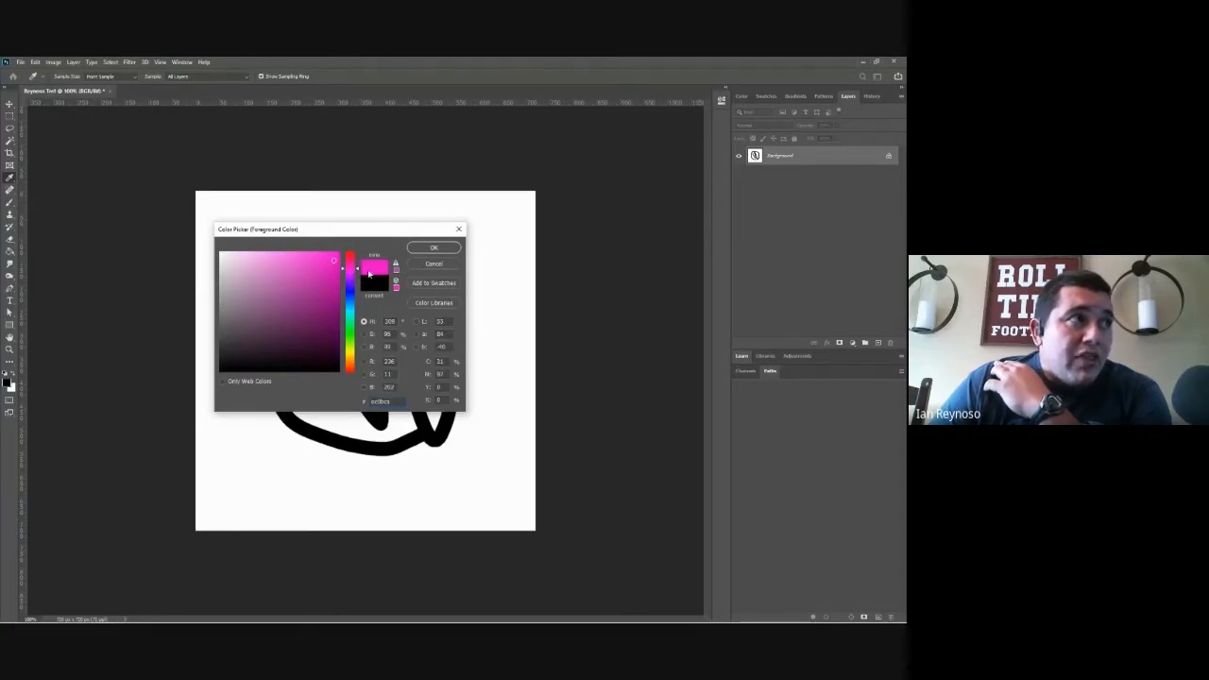
left_click(433, 247)
Step: Paint pink zigzag brush strokes over the black circle drawing
key("b")
mouse_move(462, 251)
left_mouse_down()
mouse_move(299, 460)
mouse_move(446, 333)
mouse_move(208, 318)
mouse_move(346, 189)
mouse_move(288, 431)
left_mouse_up()
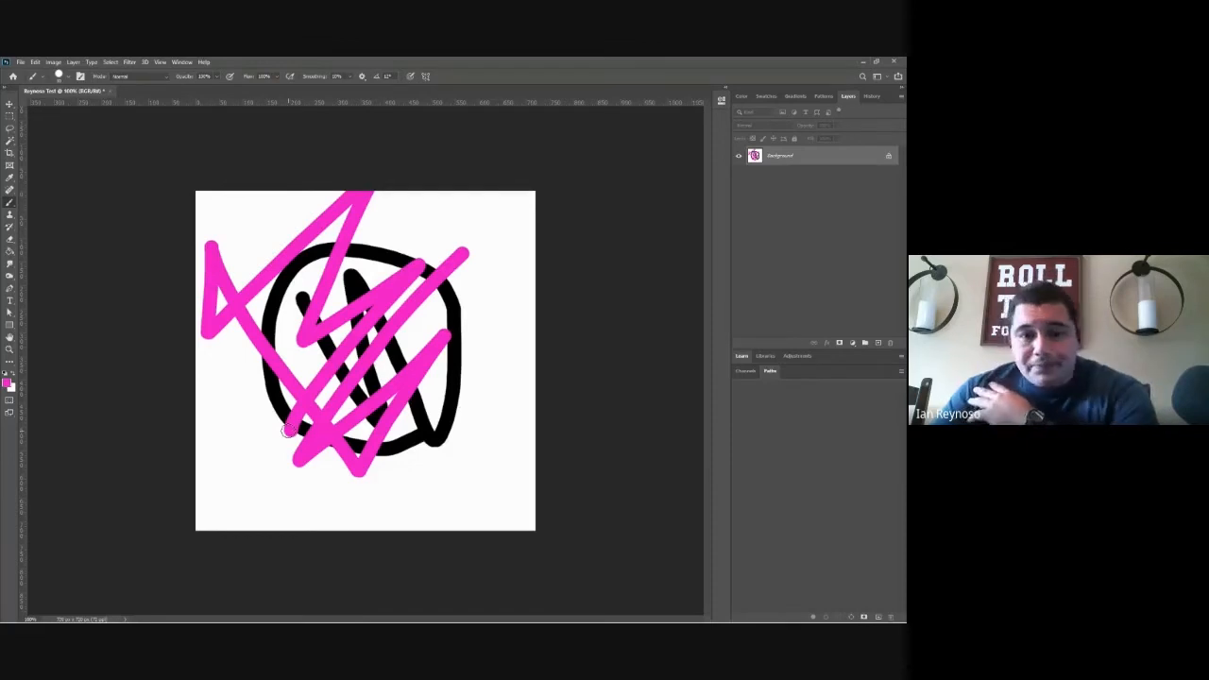
left_click_drag(246, 395, 297, 420)
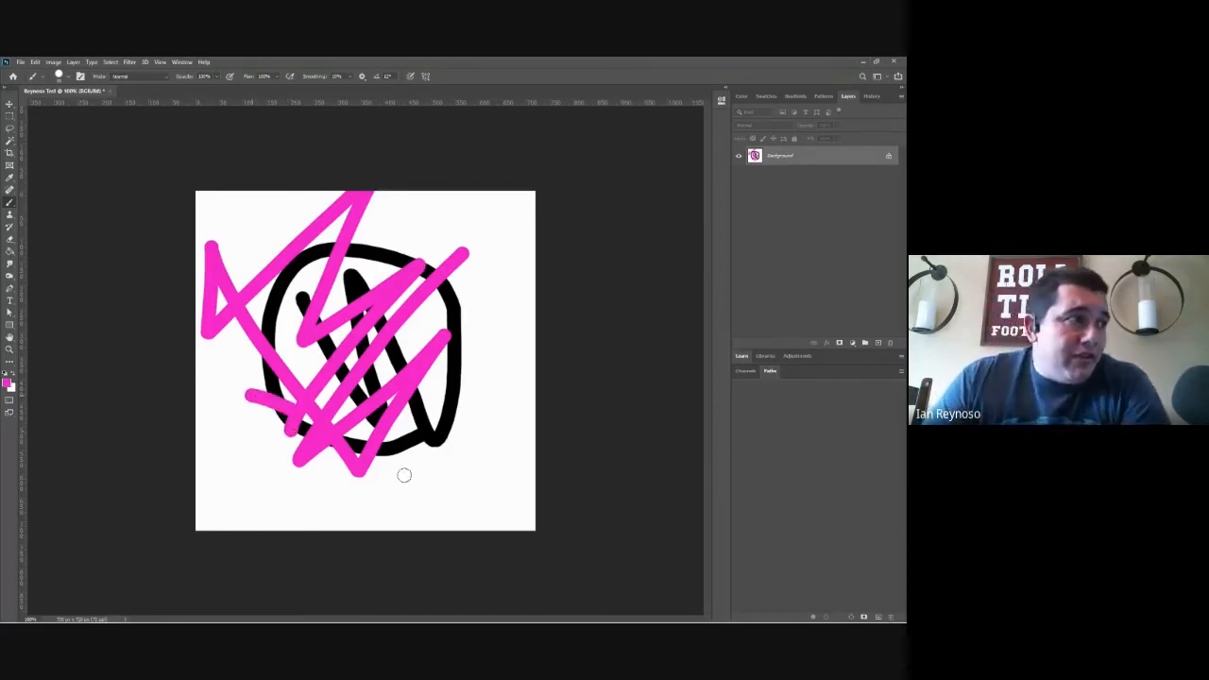
left_click_drag(405, 475, 399, 470)
mouse_move(459, 304)
left_mouse_down()
mouse_move(328, 337)
mouse_move(342, 298)
mouse_move(405, 348)
left_mouse_up()
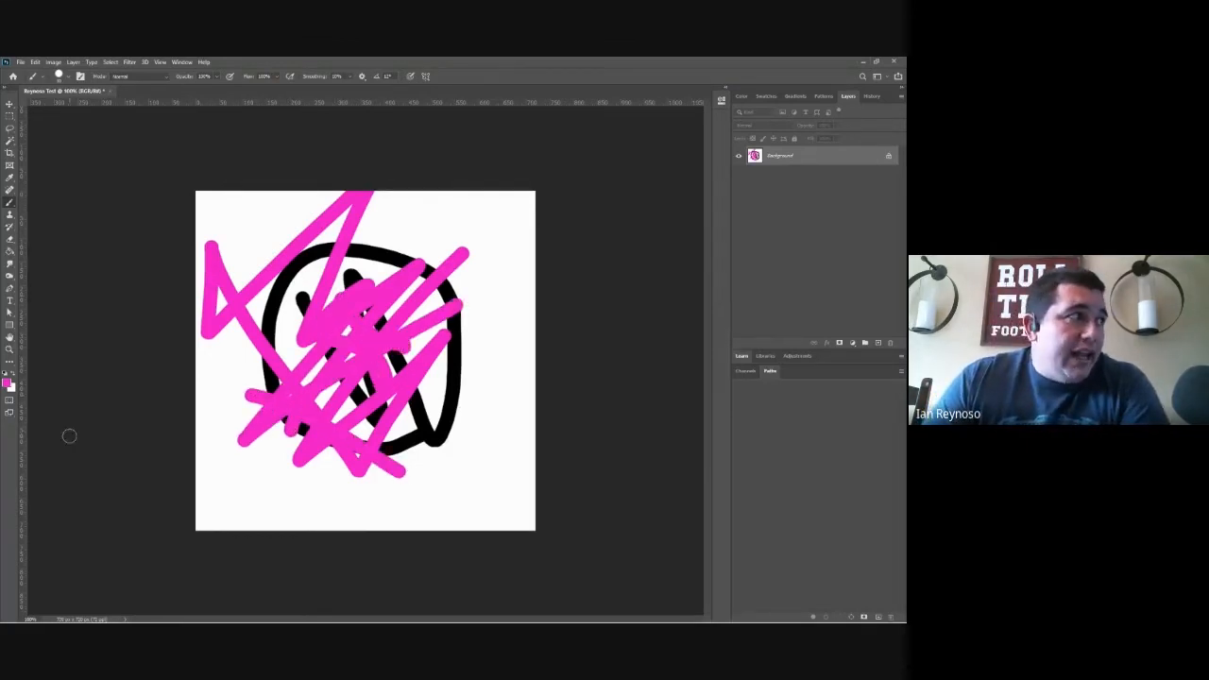
Step: Set the foreground color to bright green with a hue of 114 degrees and paint looping strokes over the pink and black scribbles
left_click(8, 382)
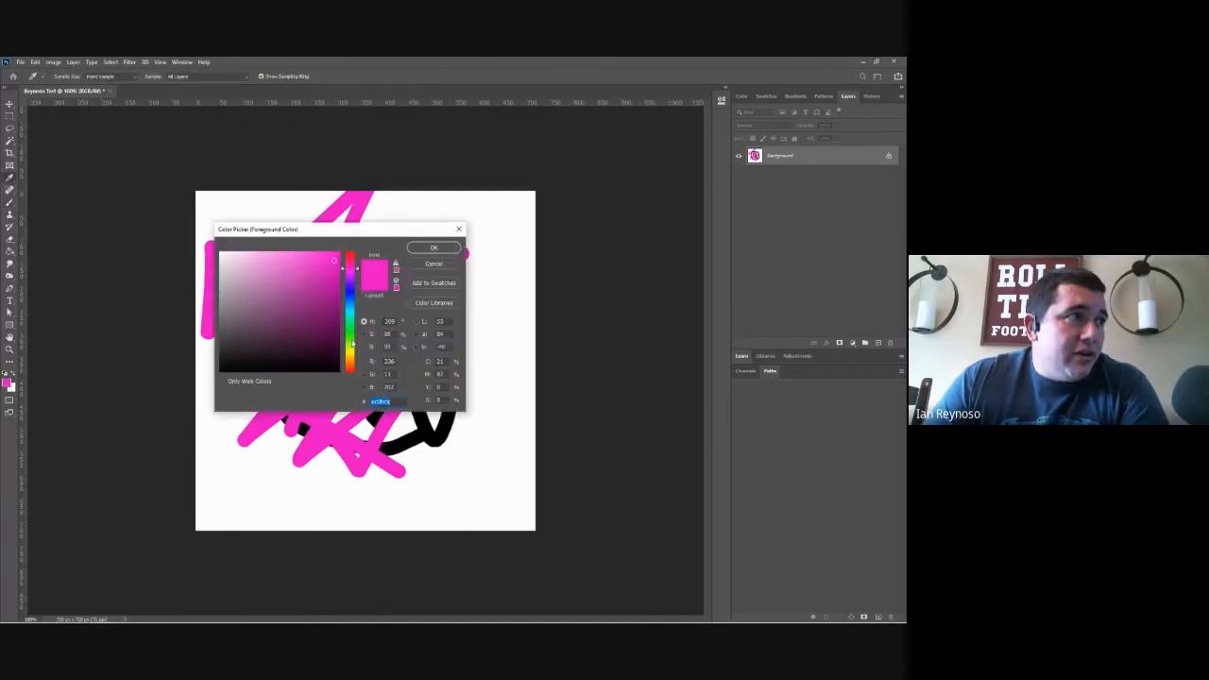
left_click(353, 336)
left_click(434, 248)
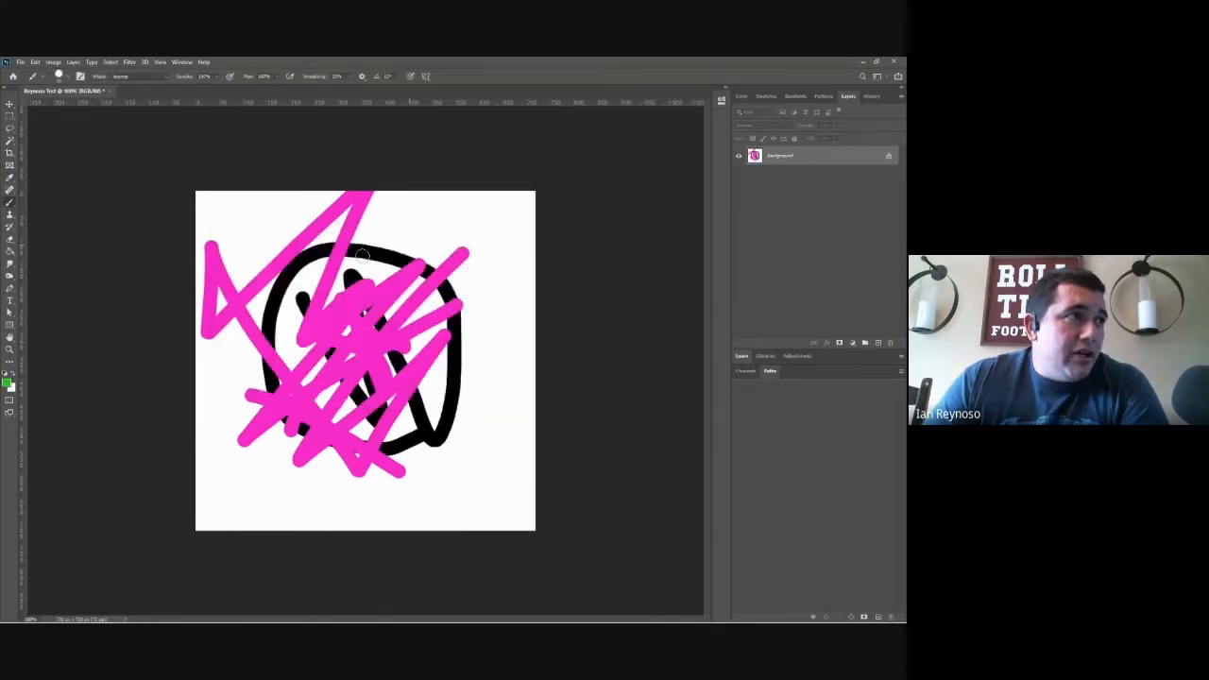
mouse_move(264, 244)
left_mouse_down()
mouse_move(329, 244)
mouse_move(228, 364)
mouse_move(513, 419)
left_mouse_up()
mouse_move(432, 296)
left_mouse_down()
mouse_move(351, 471)
mouse_move(256, 414)
mouse_move(259, 305)
left_mouse_up()
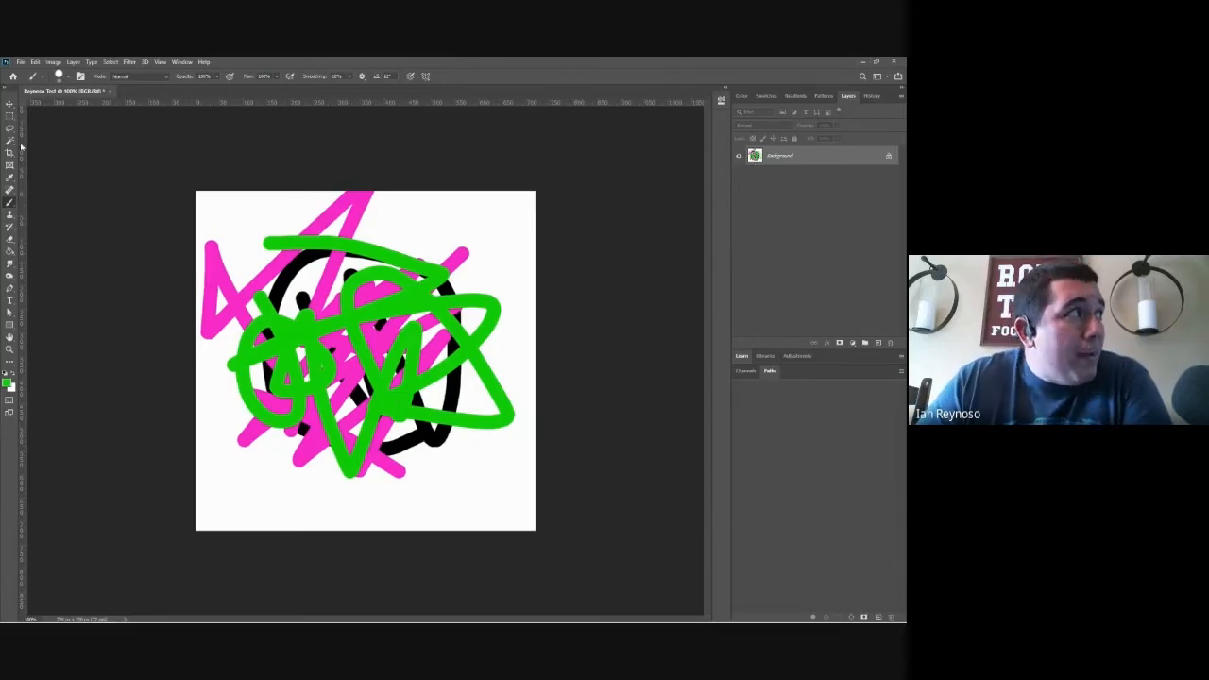
Step: Try to move the painted drawing on the Background layer with the Move tool
left_click(9, 105)
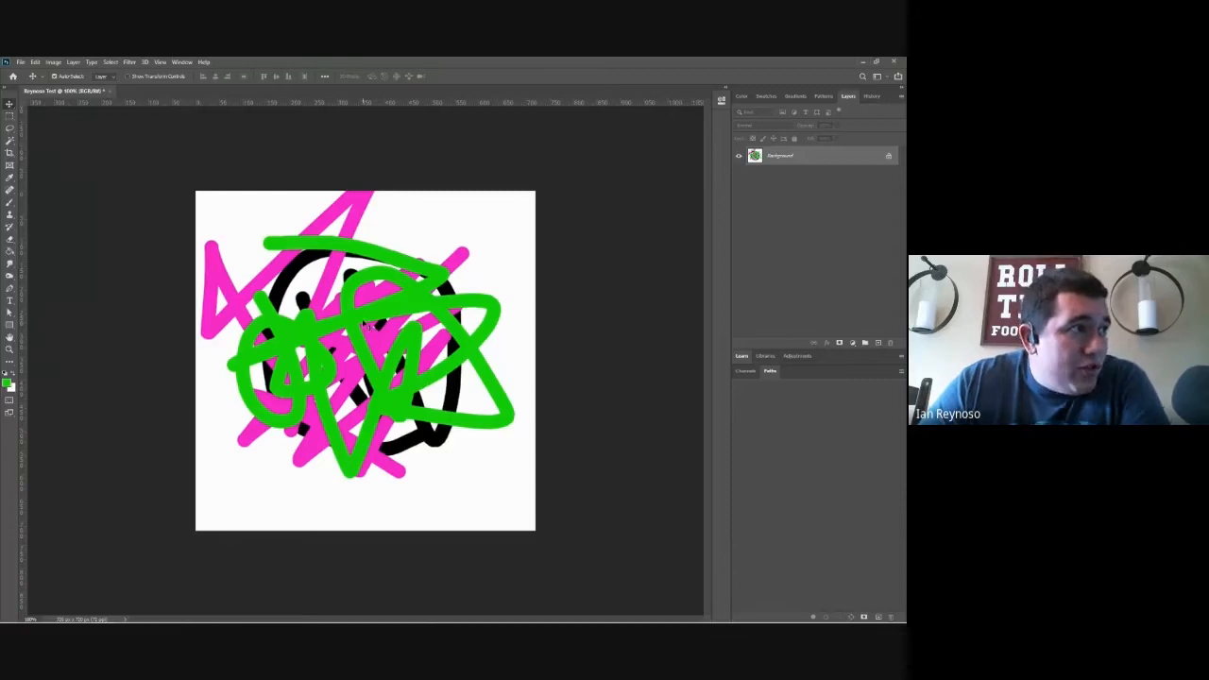
left_click_drag(363, 322, 419, 423)
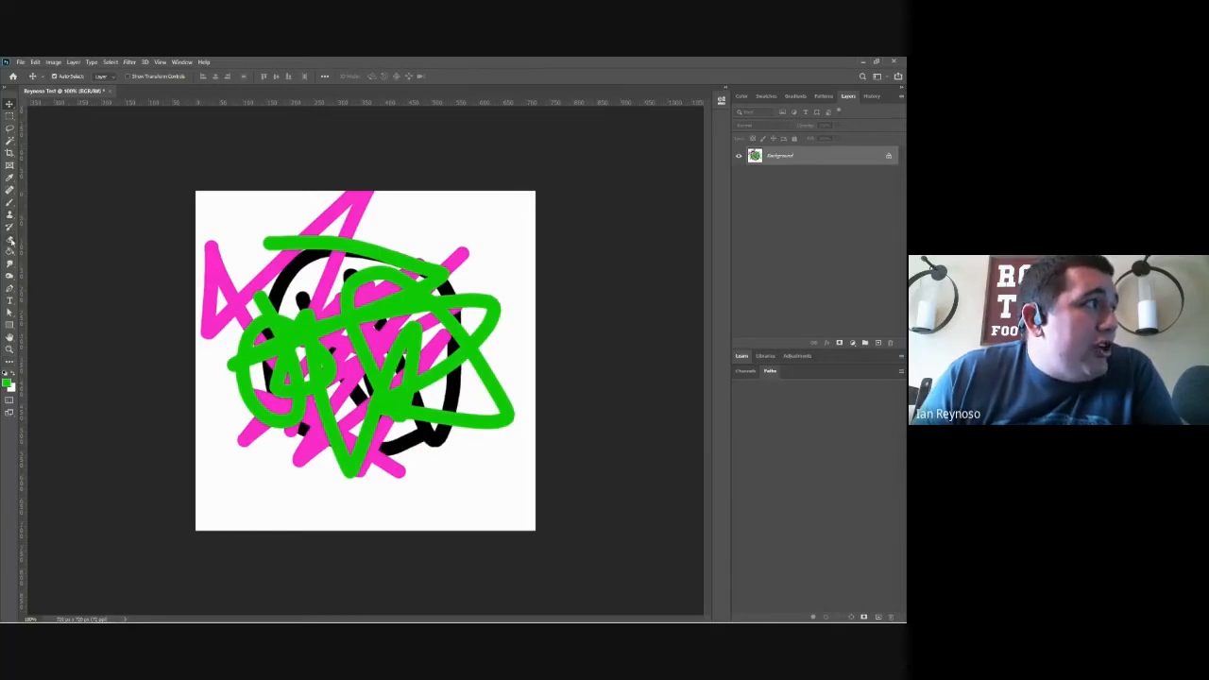
Step: Erase thin diagonal streaks and a small squiggle through the middle of the scribbles with the 4 px Eraser tool
left_click(10, 239)
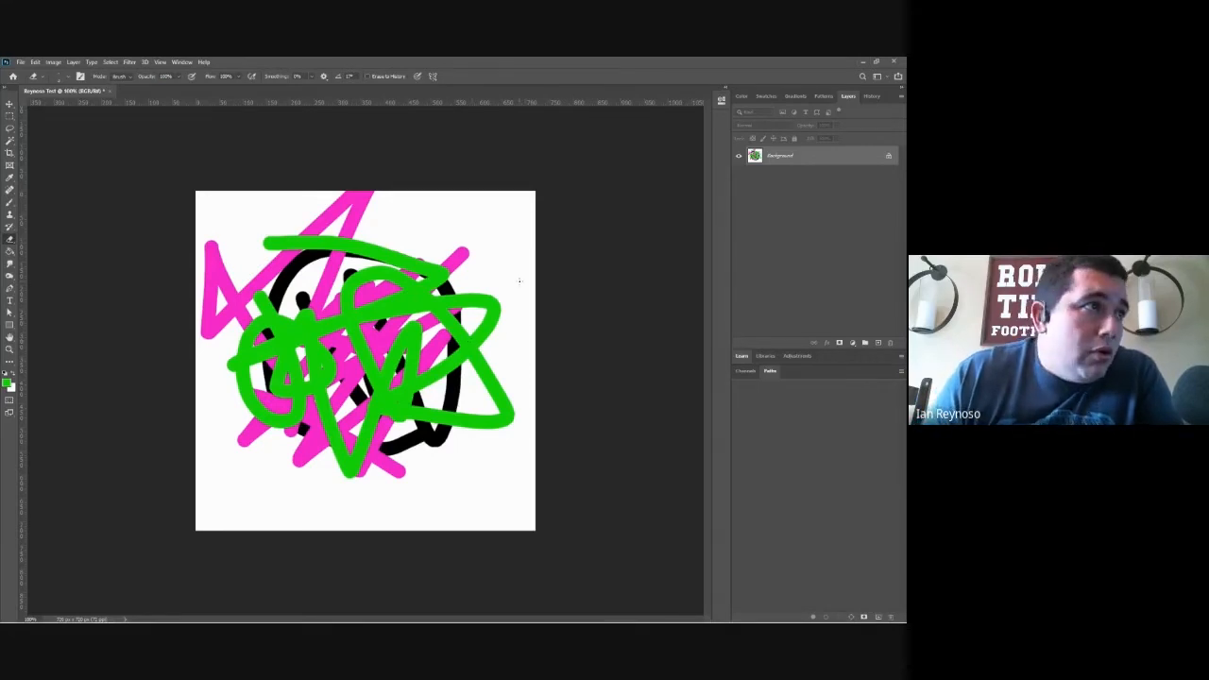
left_click_drag(458, 296, 408, 344)
mouse_move(467, 276)
left_mouse_down()
mouse_move(374, 363)
mouse_move(405, 293)
mouse_move(350, 361)
left_mouse_up()
mouse_move(383, 311)
left_mouse_down()
mouse_move(331, 388)
mouse_move(378, 307)
mouse_move(284, 411)
mouse_move(368, 298)
left_mouse_up()
mouse_move(322, 406)
left_mouse_down()
mouse_move(355, 397)
mouse_move(359, 425)
left_mouse_up()
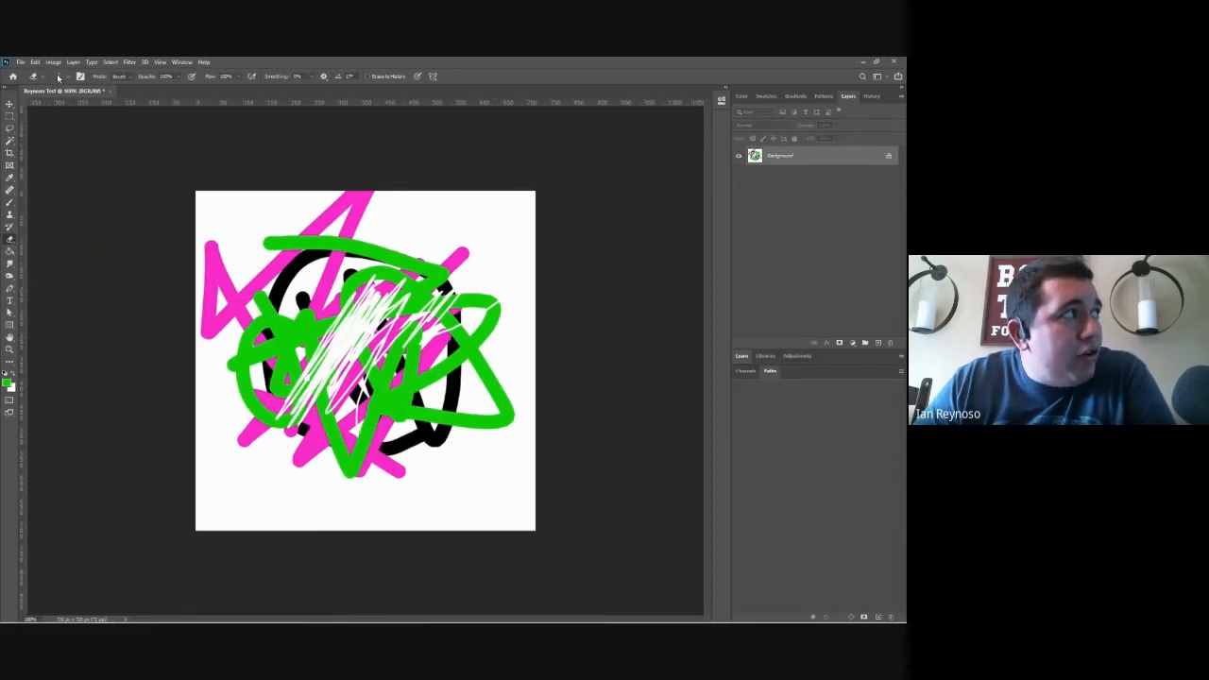
left_click(59, 76)
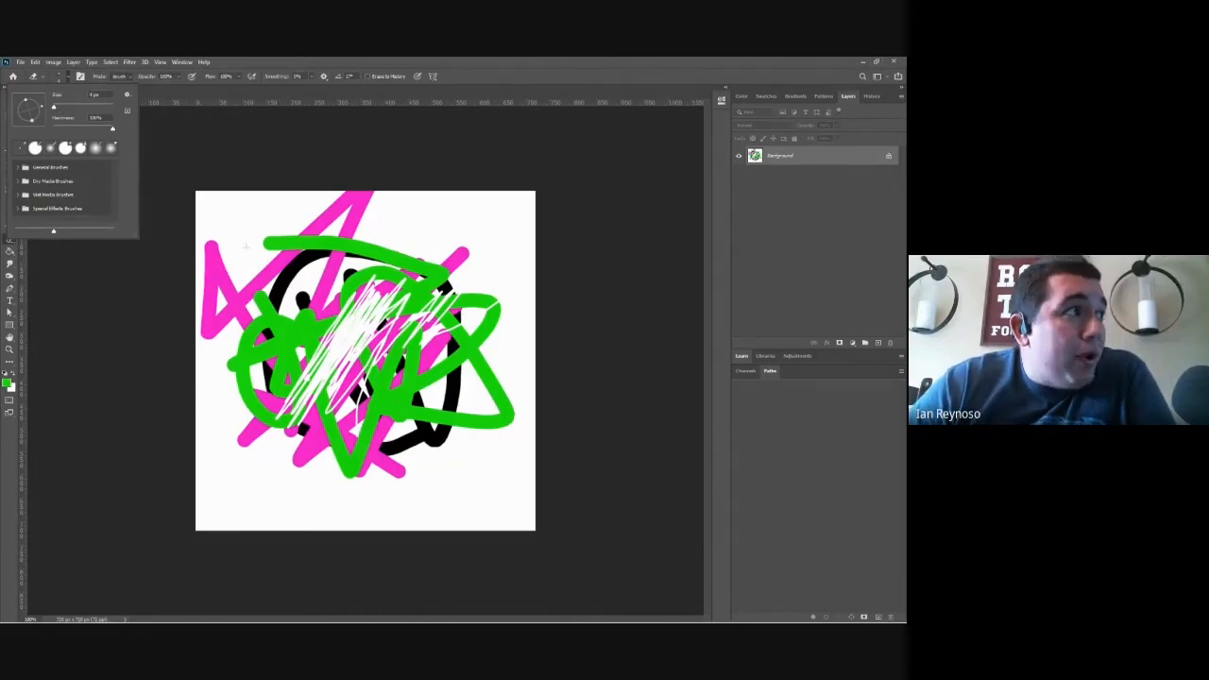
left_click(316, 336)
left_click_drag(310, 337, 279, 344)
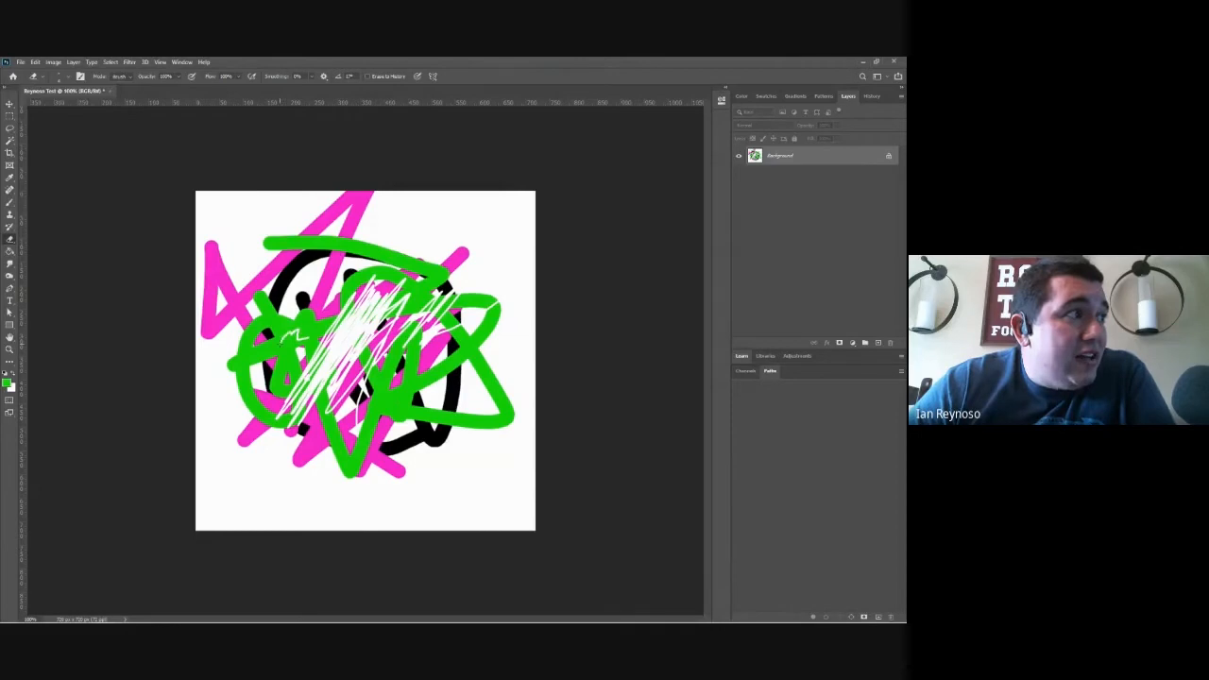
Step: Enlarge the eraser tip to nearly half the canvas width and erase all the painted strokes
left_click(59, 76)
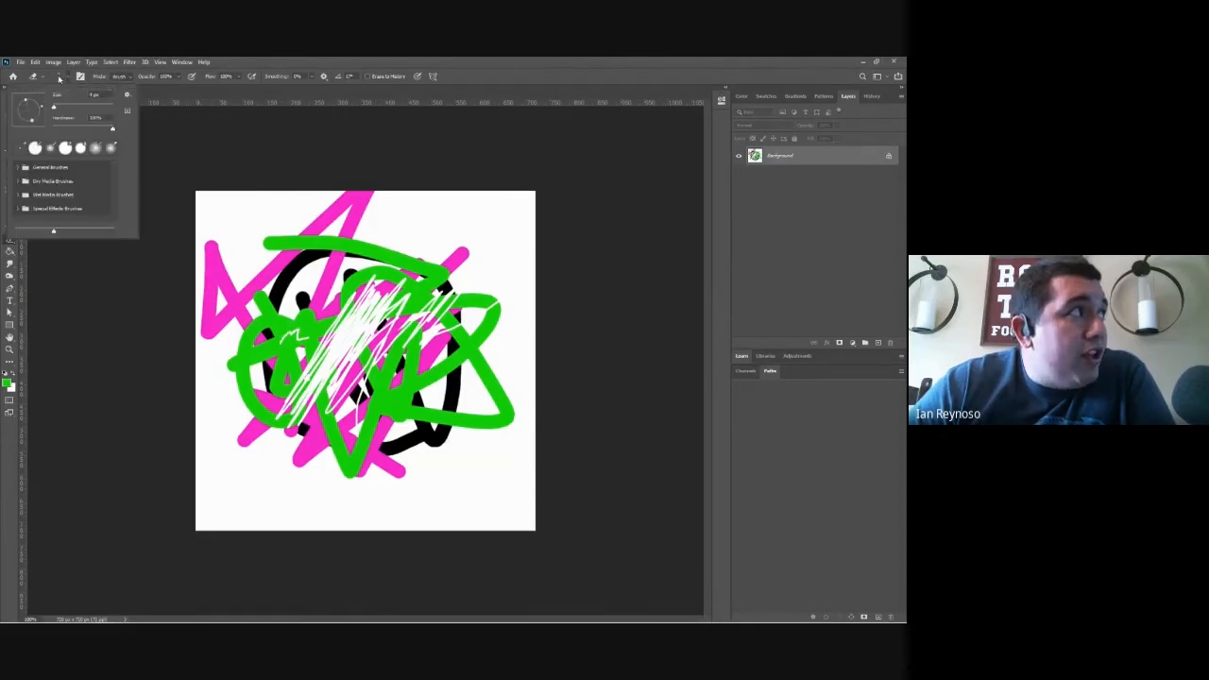
left_click_drag(91, 106, 102, 109)
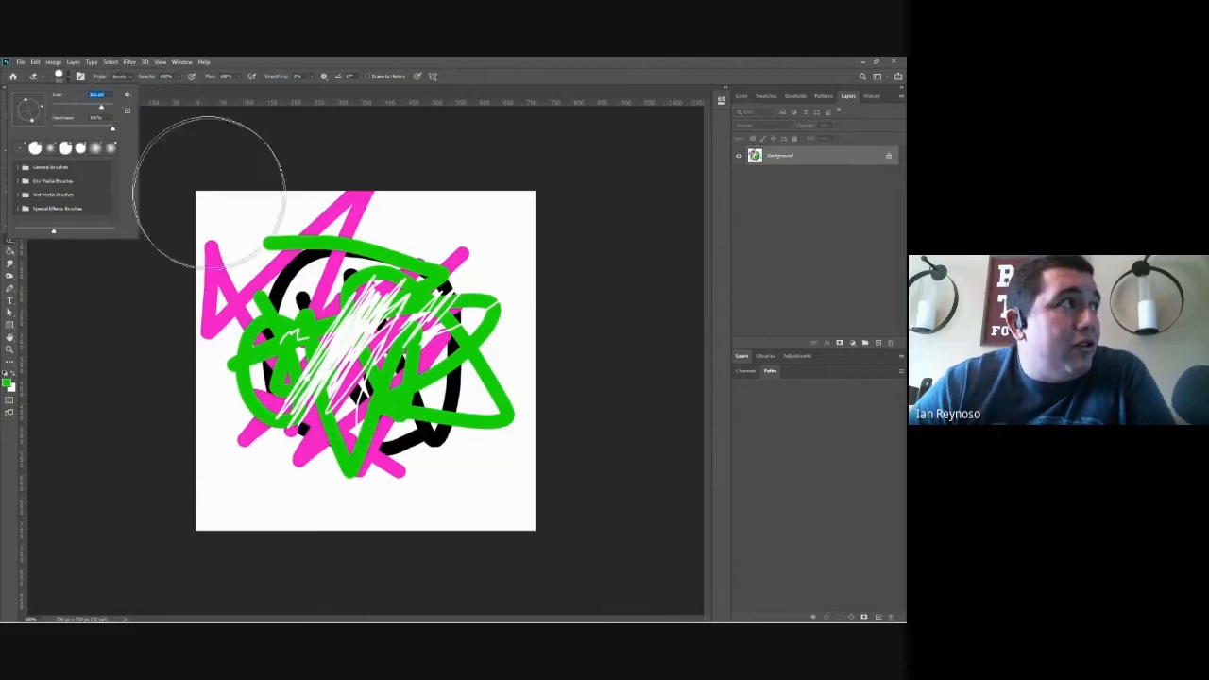
left_click(253, 248)
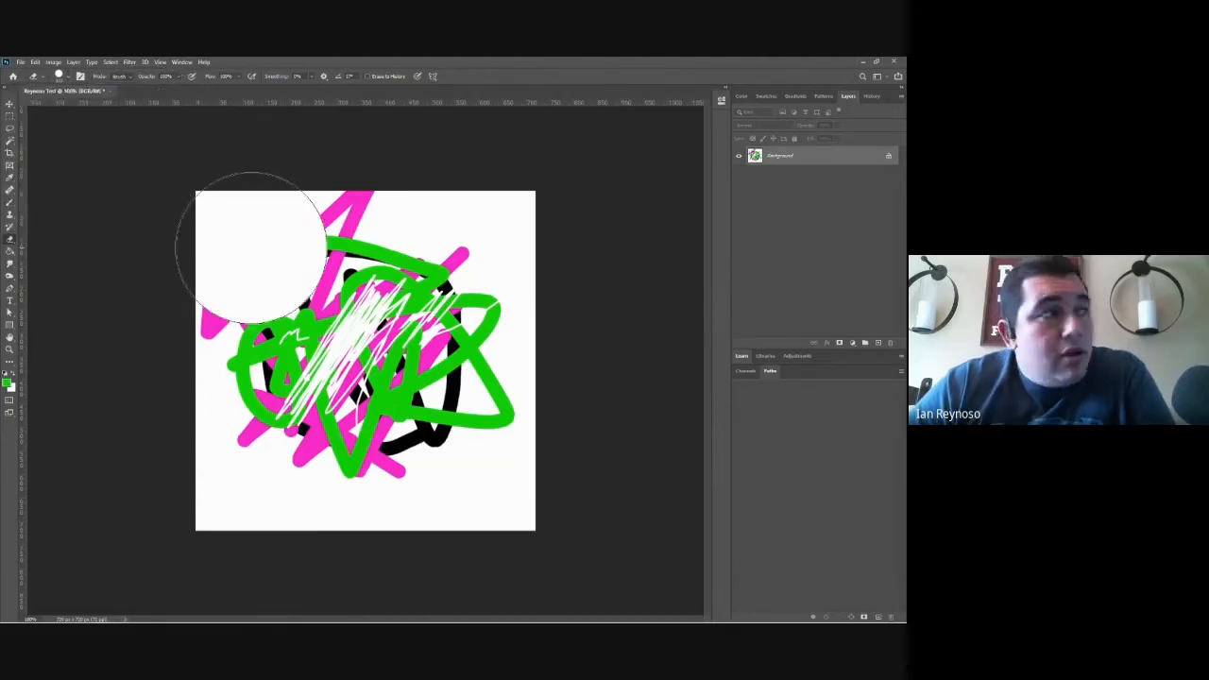
mouse_move(256, 245)
left_mouse_down()
mouse_move(258, 410)
mouse_move(281, 450)
mouse_move(504, 369)
mouse_move(480, 291)
mouse_move(419, 354)
mouse_move(237, 283)
left_mouse_up()
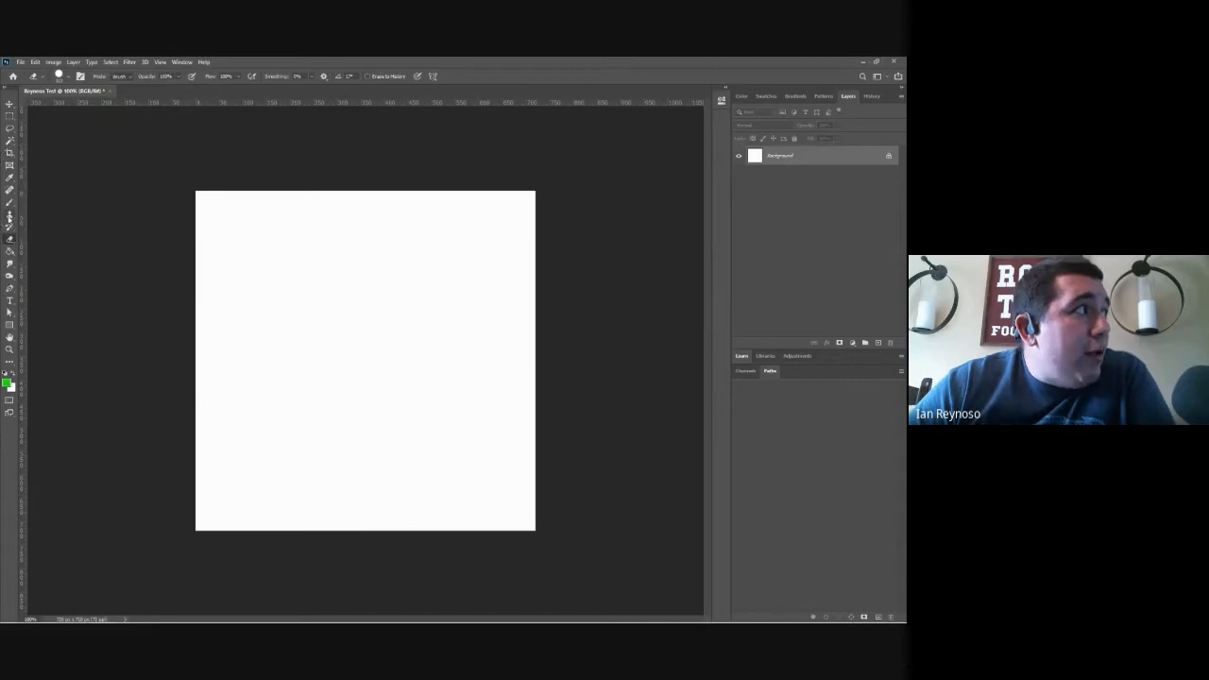
Step: Switch to the Brush tool and set the foreground color to black (000000)
left_click(11, 203)
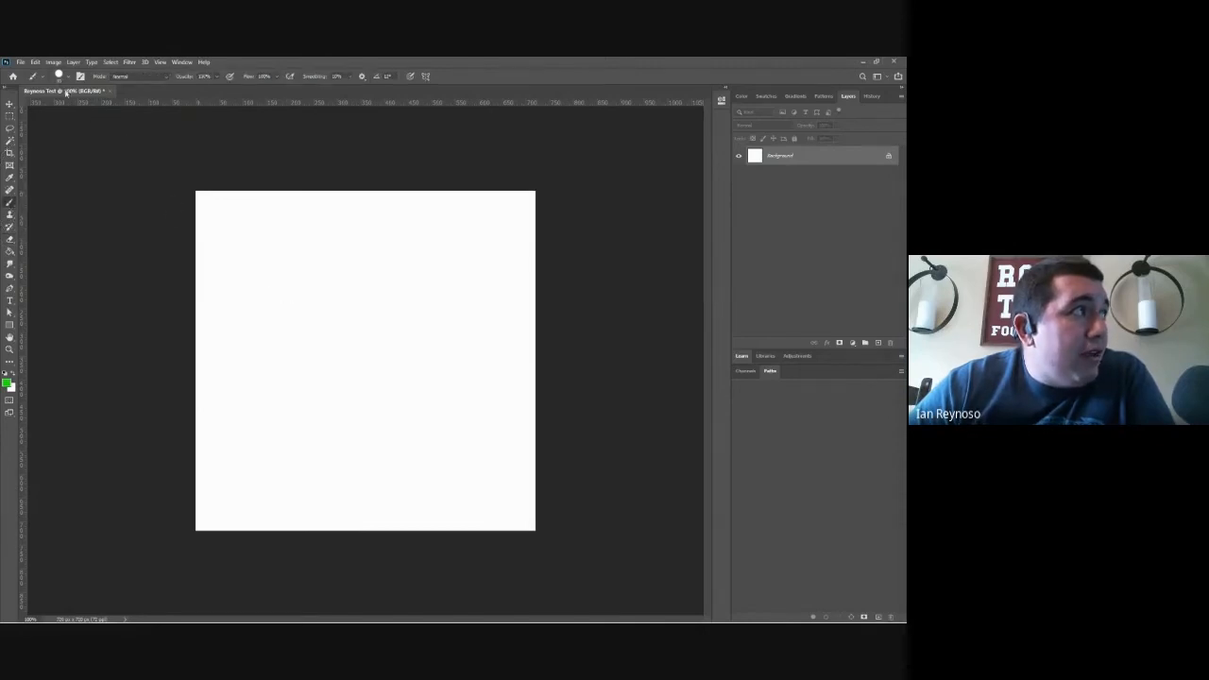
left_click(62, 79)
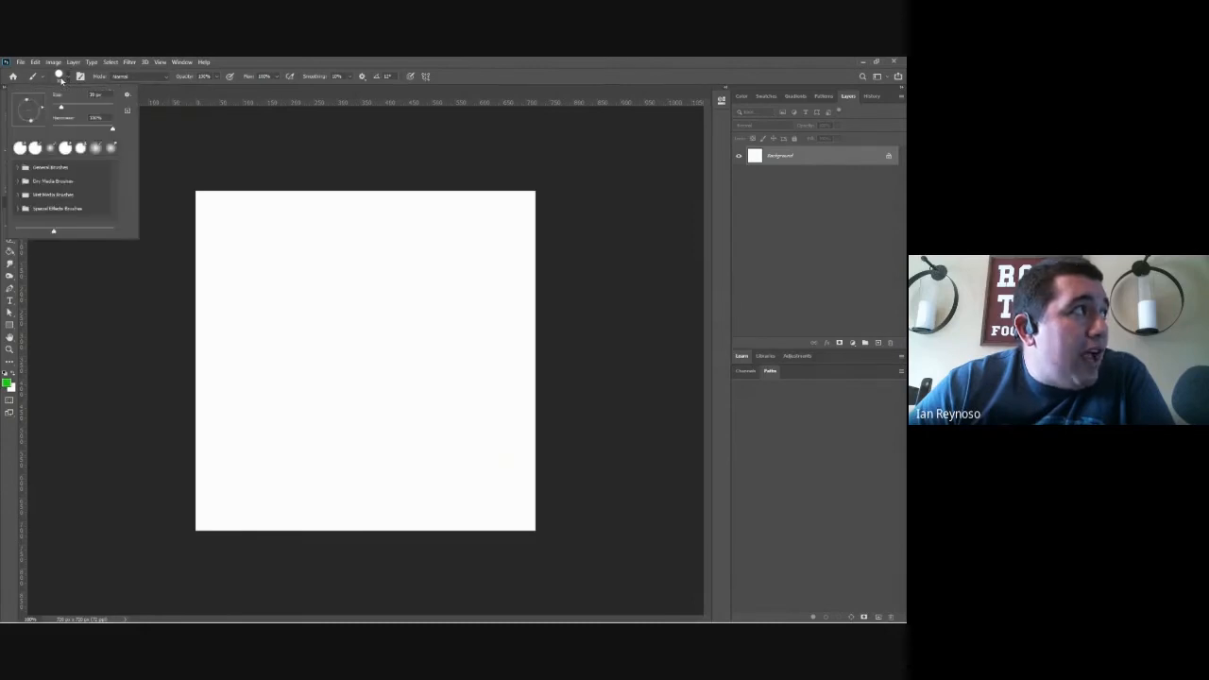
left_click(62, 79)
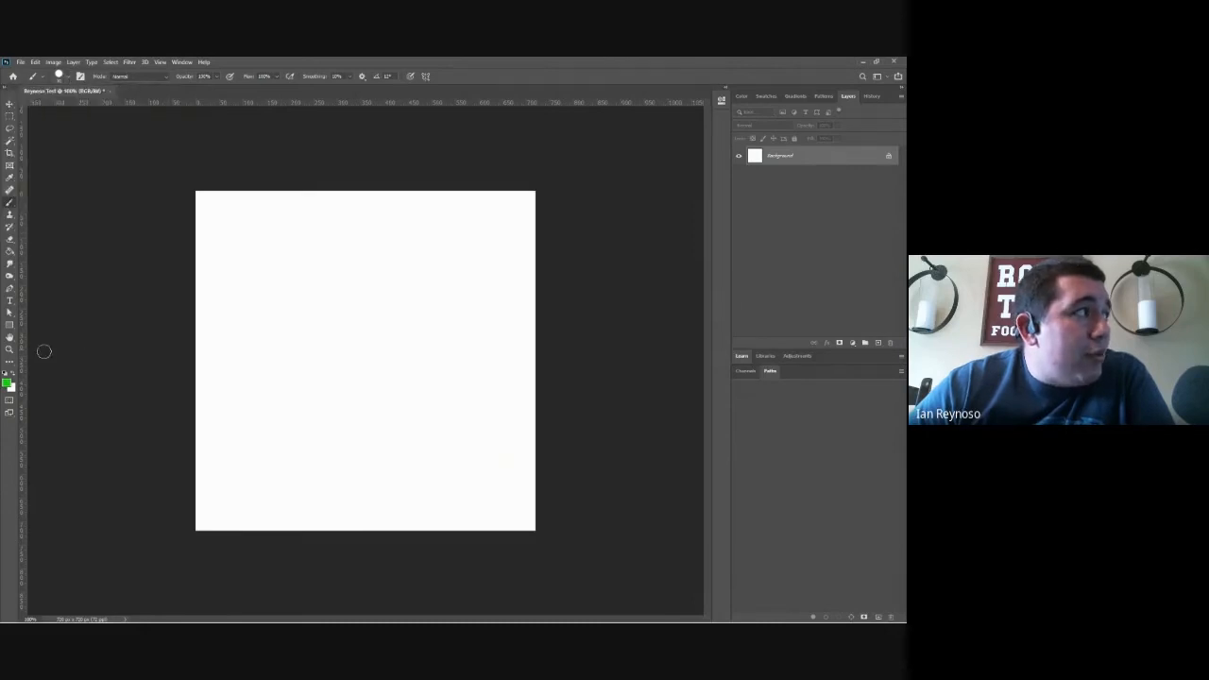
left_click(9, 383)
type("000000")
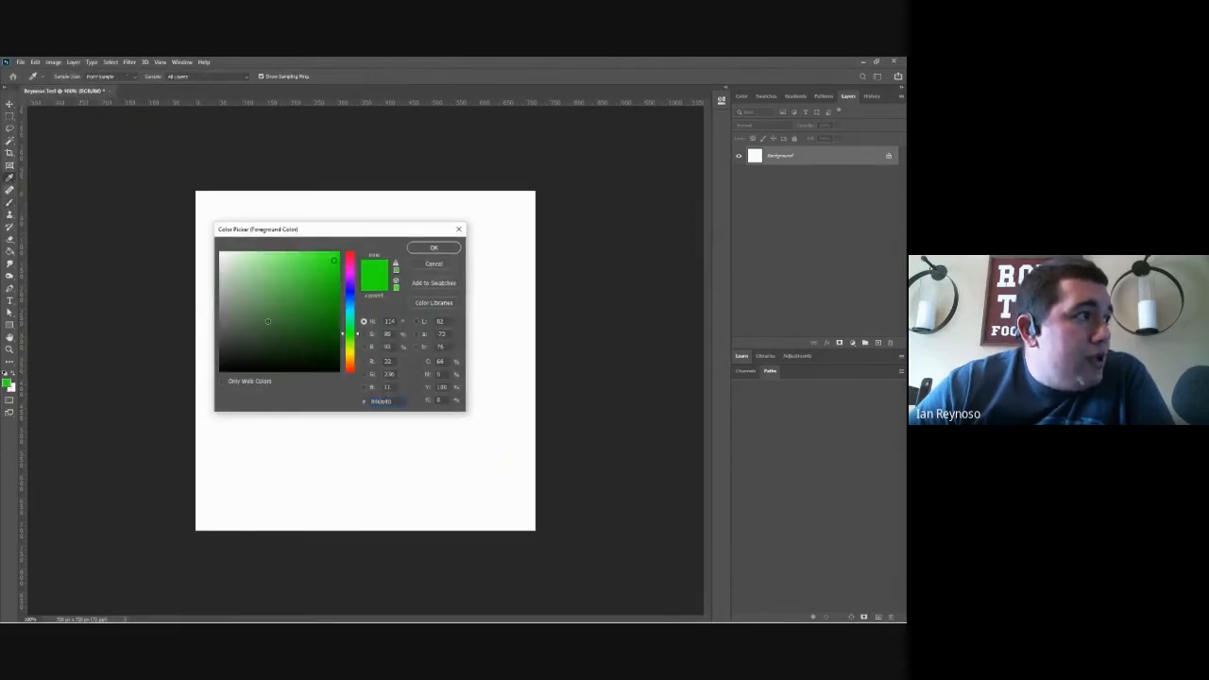
left_click(434, 248)
key("b")
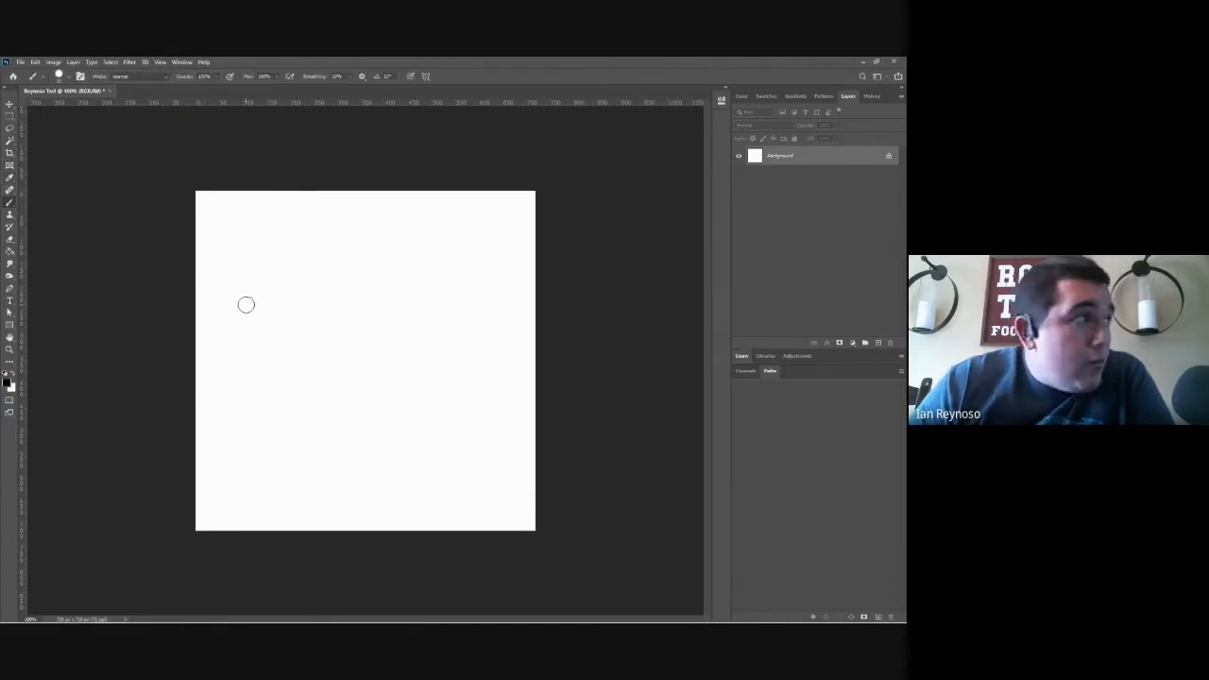
Step: Try out larger and smaller brush tips, stamping one black test dot about 100 px wide and undoing it
key("bracketright")
key("bracketright")
key("bracketright")
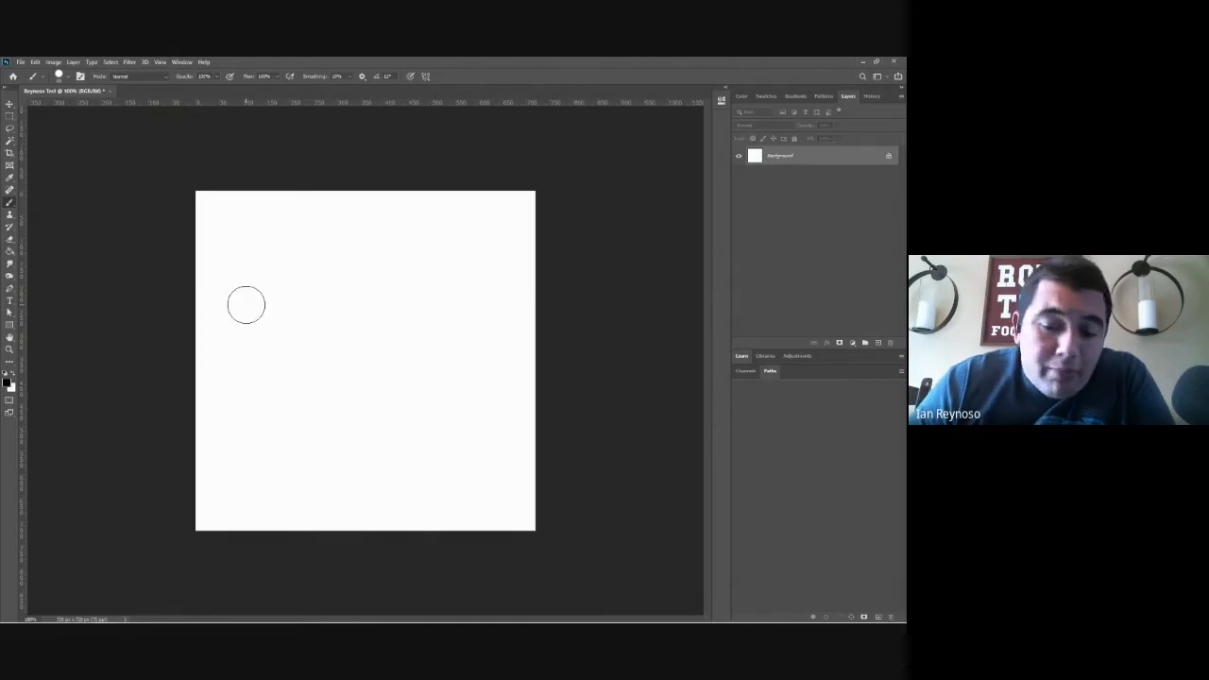
key("bracketright")
key("bracketright")
key("bracketright")
key("bracketright")
key("bracketright")
key("bracketright")
key("bracketright")
key("bracketright")
key("bracketright")
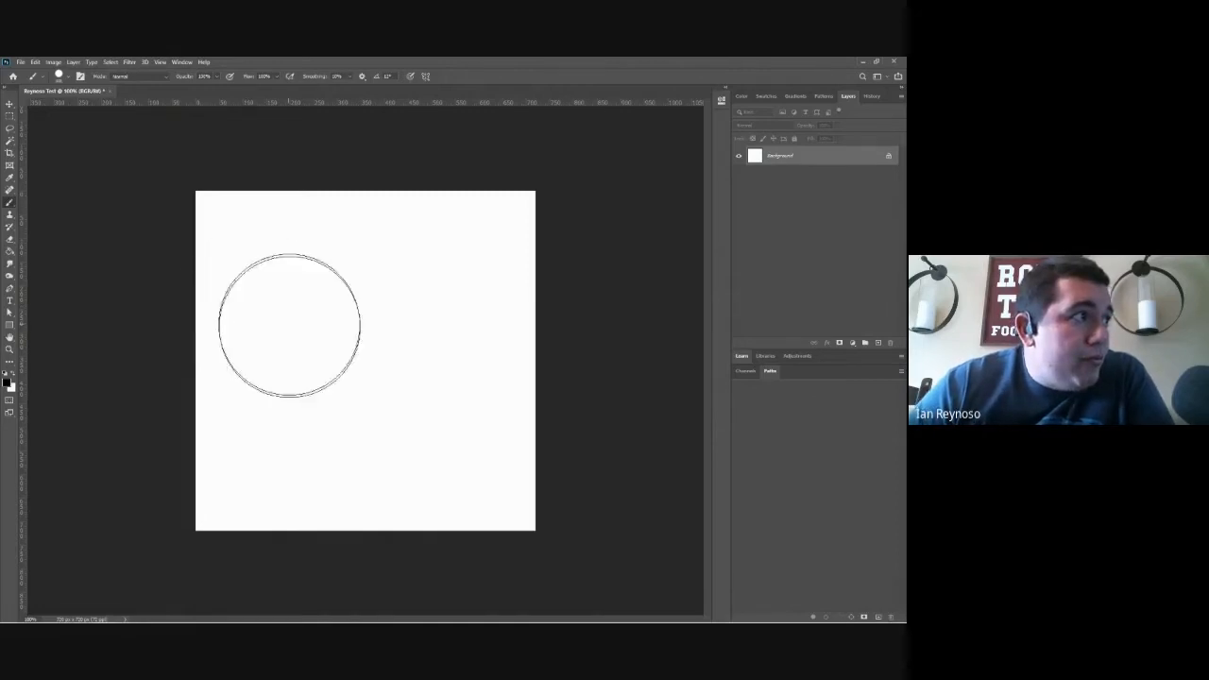
key("bracketleft")
key("bracketleft")
key("bracketleft")
key("bracketleft")
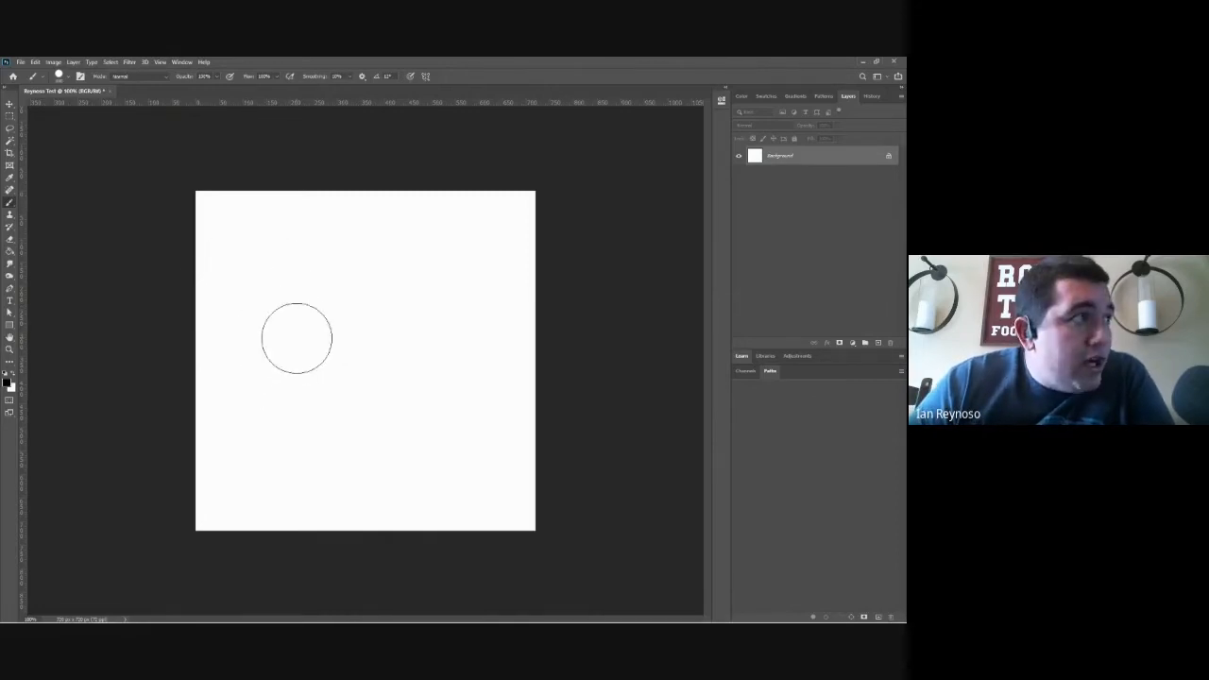
key("bracketright")
key("bracketright")
key("bracketright")
key("bracketright")
key("bracketleft")
key("bracketleft")
key("bracketleft")
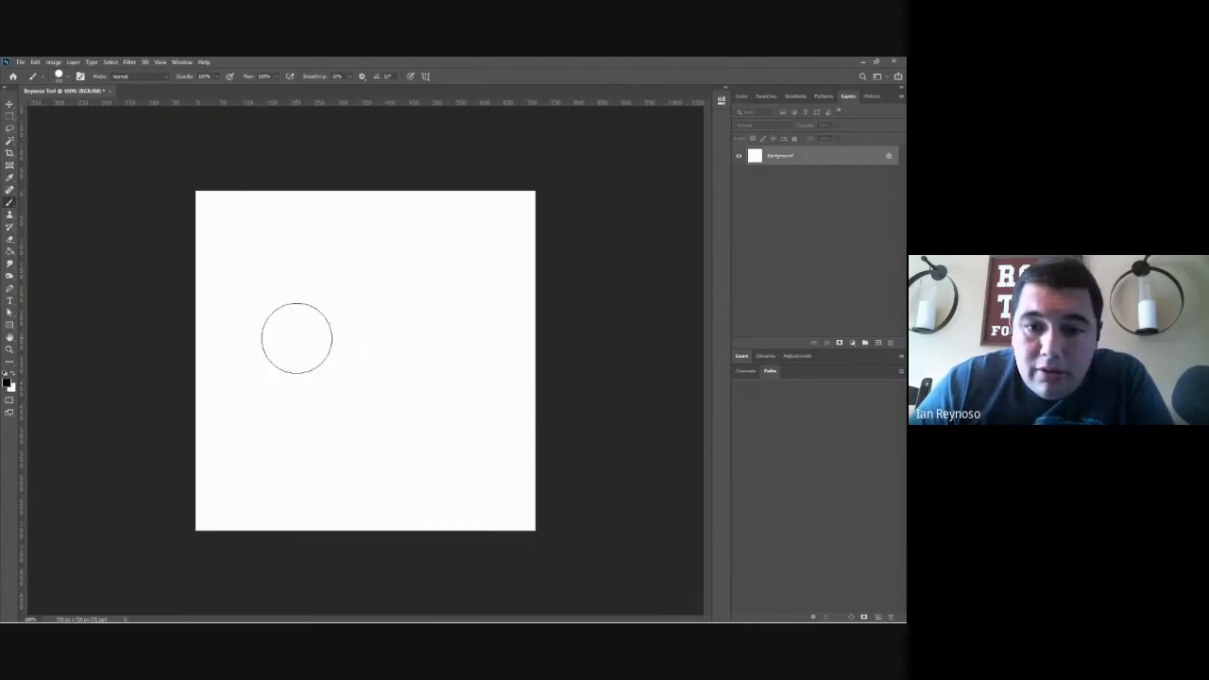
key("bracketright")
key("bracketright")
key("bracketright")
key("bracketright")
key("bracketleft")
key("bracketleft")
key("bracketleft")
key("bracketleft")
key("bracketleft")
key("bracketleft")
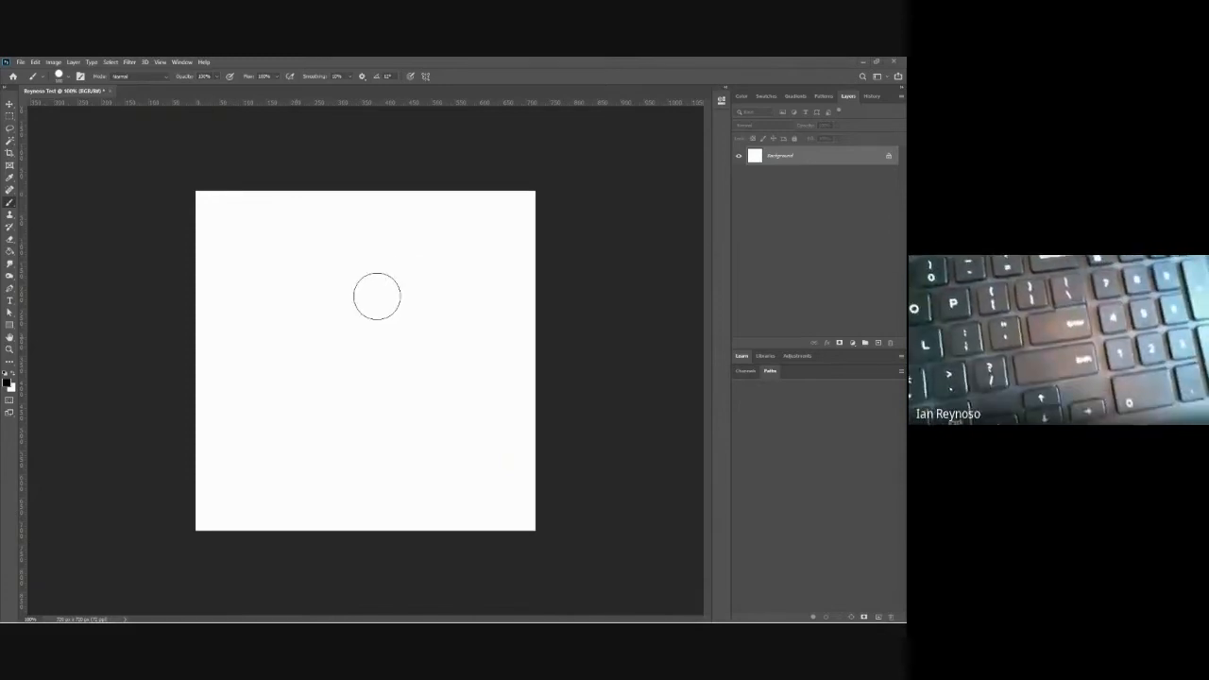
left_click(318, 306)
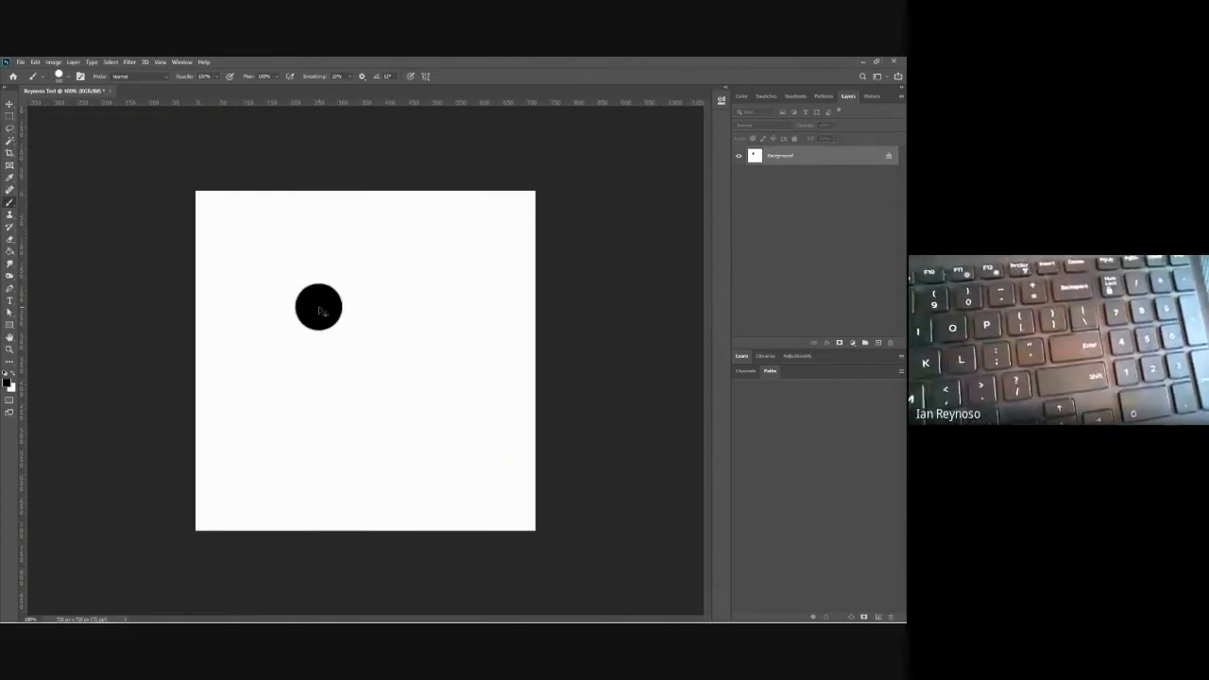
key("ctrl+z")
Step: Enlarge the brush tip beyond the canvas width and shrink it back to about 50 px
key("bracketright")
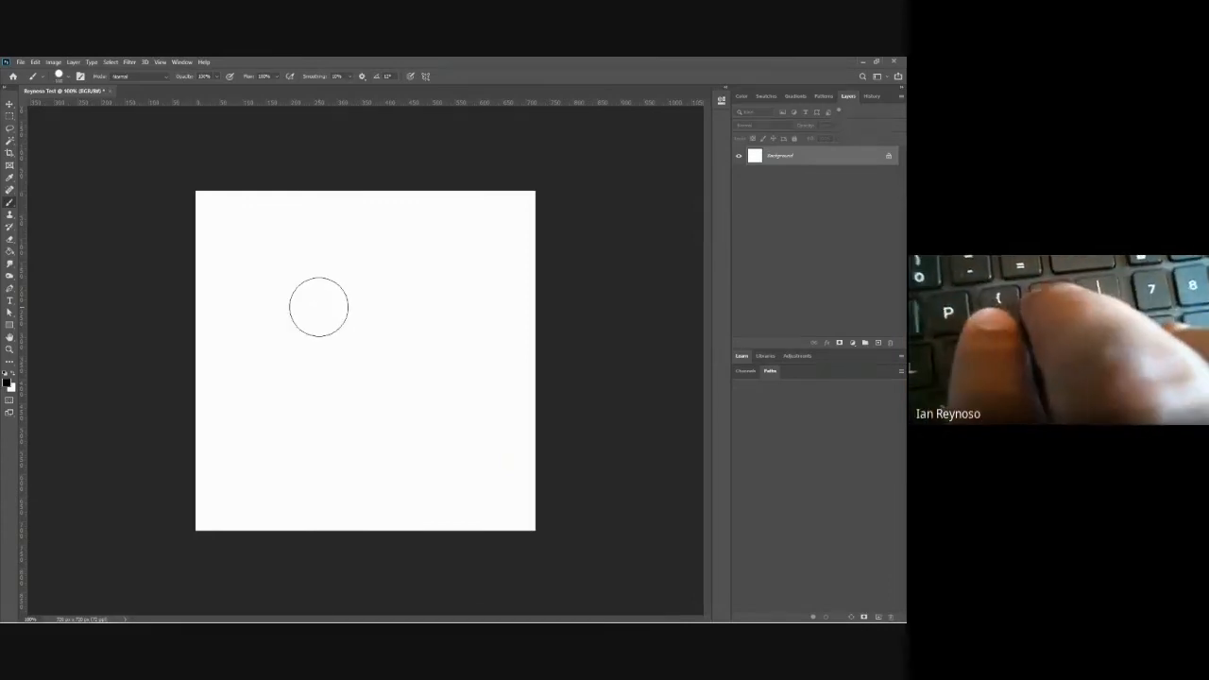
key("bracketright")
key("bracketright")
key("bracketright")
key("bracketright")
key("bracketright")
key("bracketright")
key("bracketright")
key("bracketright")
key("bracketright")
key("bracketright")
key("bracketright")
key("bracketright")
key("bracketright")
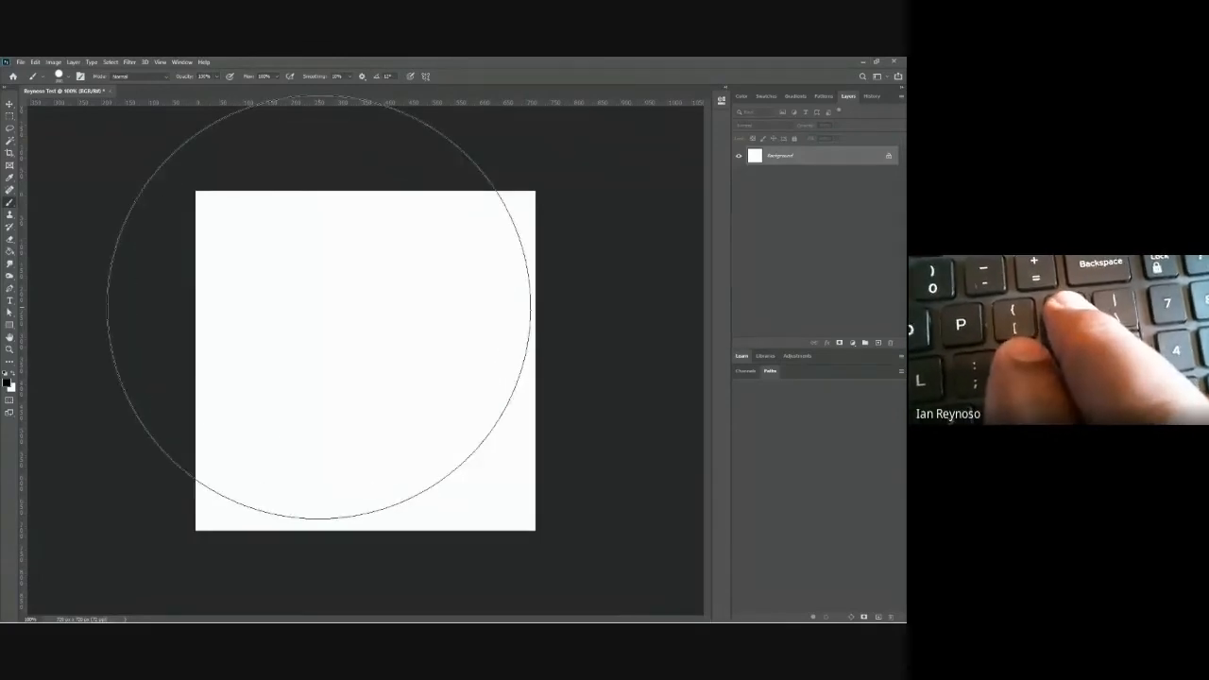
key("bracketright")
key("bracketright")
key("bracketleft")
key("bracketleft")
key("bracketleft")
key("bracketleft")
key("bracketleft")
key("bracketleft")
key("bracketleft")
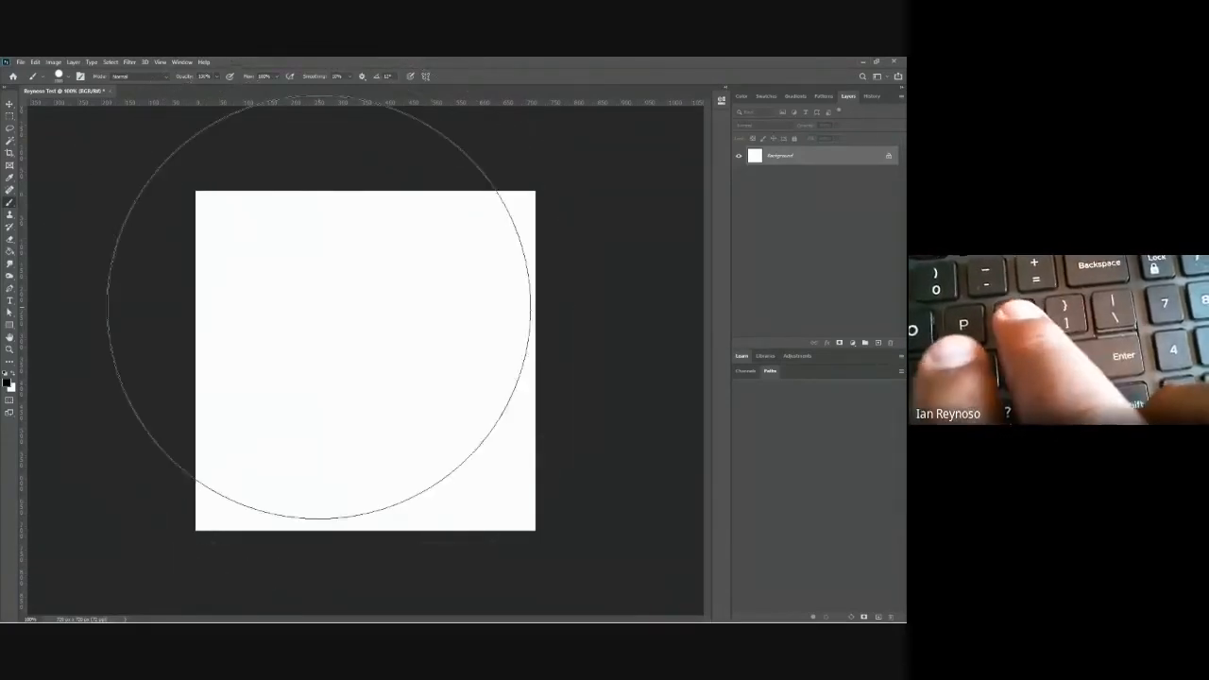
key("bracketleft")
key("bracketleft")
key("bracketleft")
key("bracketleft")
key("bracketleft")
key("bracketleft")
key("bracketleft")
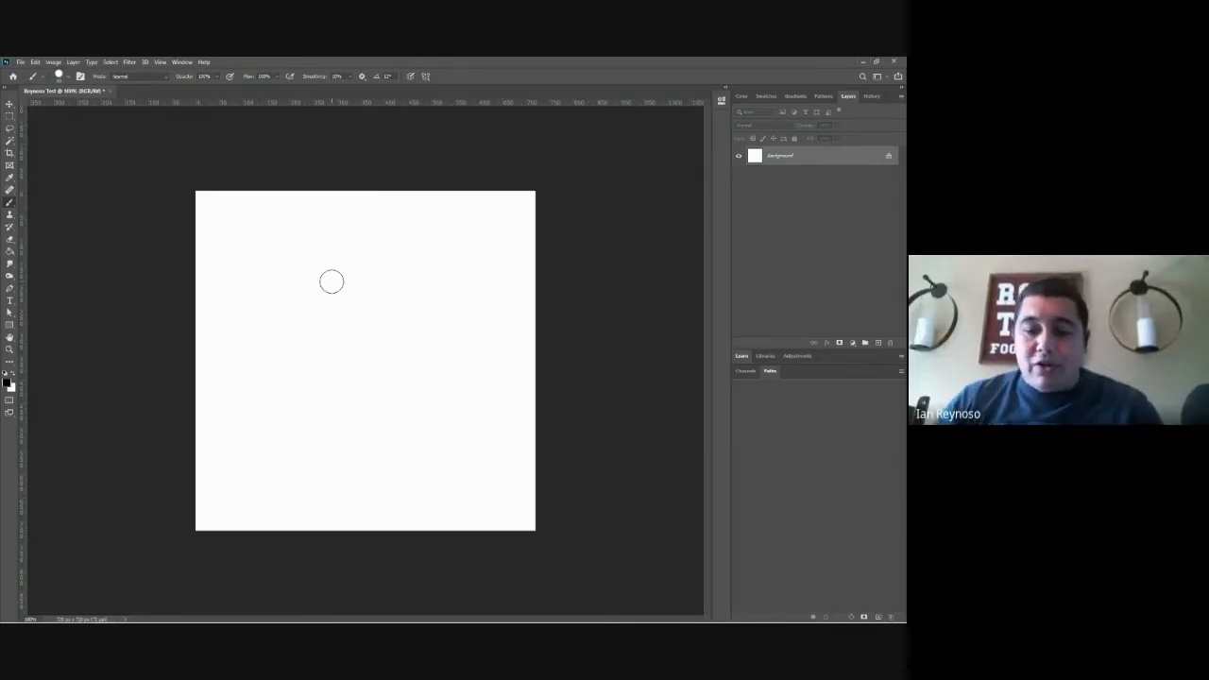
Step: Enlarge the brush tip to about 200 px and stamp one solid black circle in the upper-left part of the canvas
key("bracketright")
key("bracketright")
key("bracketright")
key("bracketright")
key("bracketright")
key("bracketright")
key("bracketright")
key("bracketright")
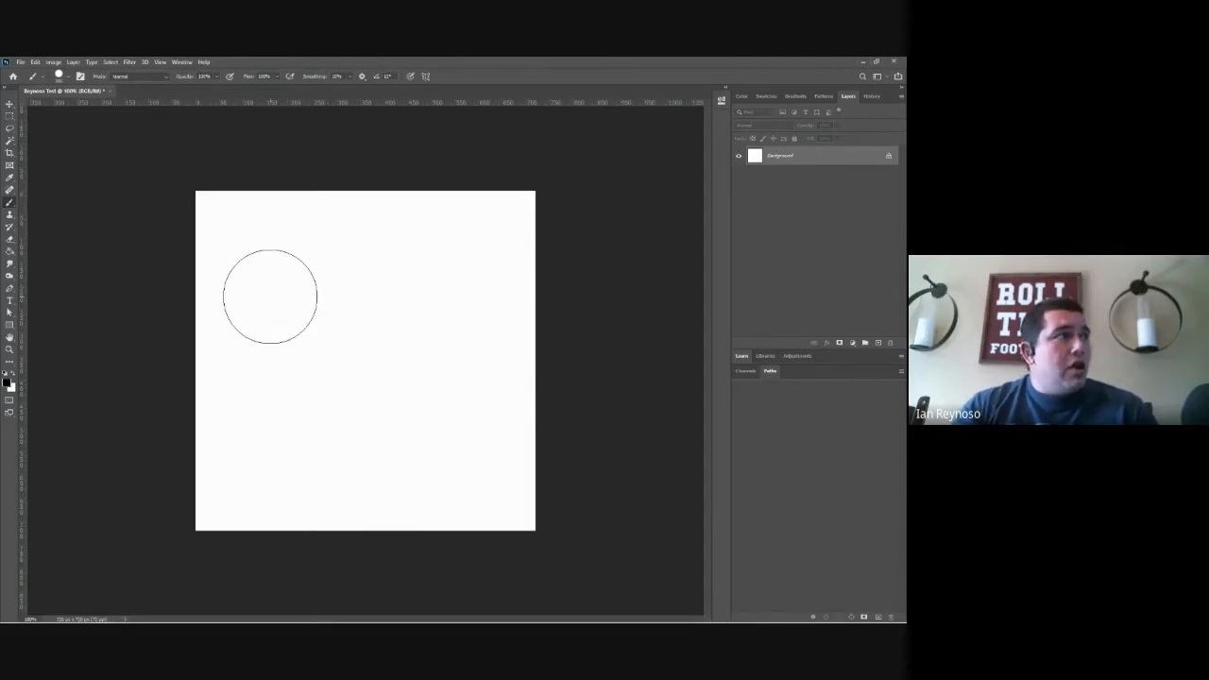
left_click(270, 296)
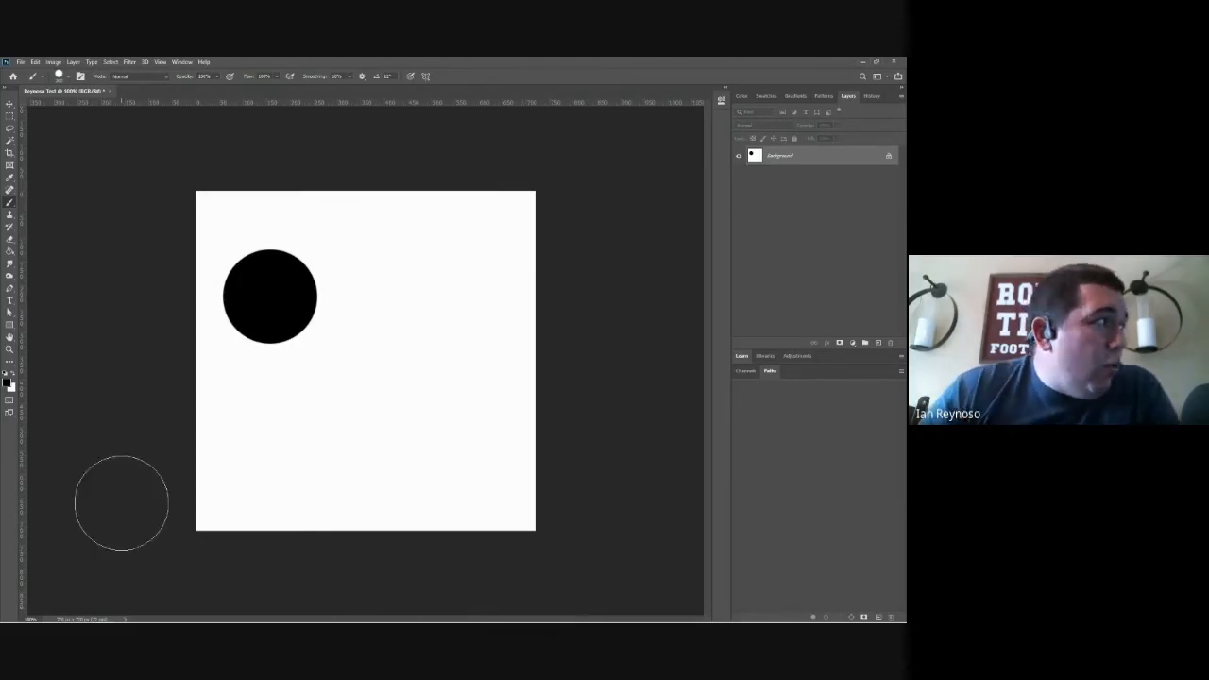
Step: Zoom in closely on the lower-left edge of the black circle to examine its individual pixels
left_click(8, 354)
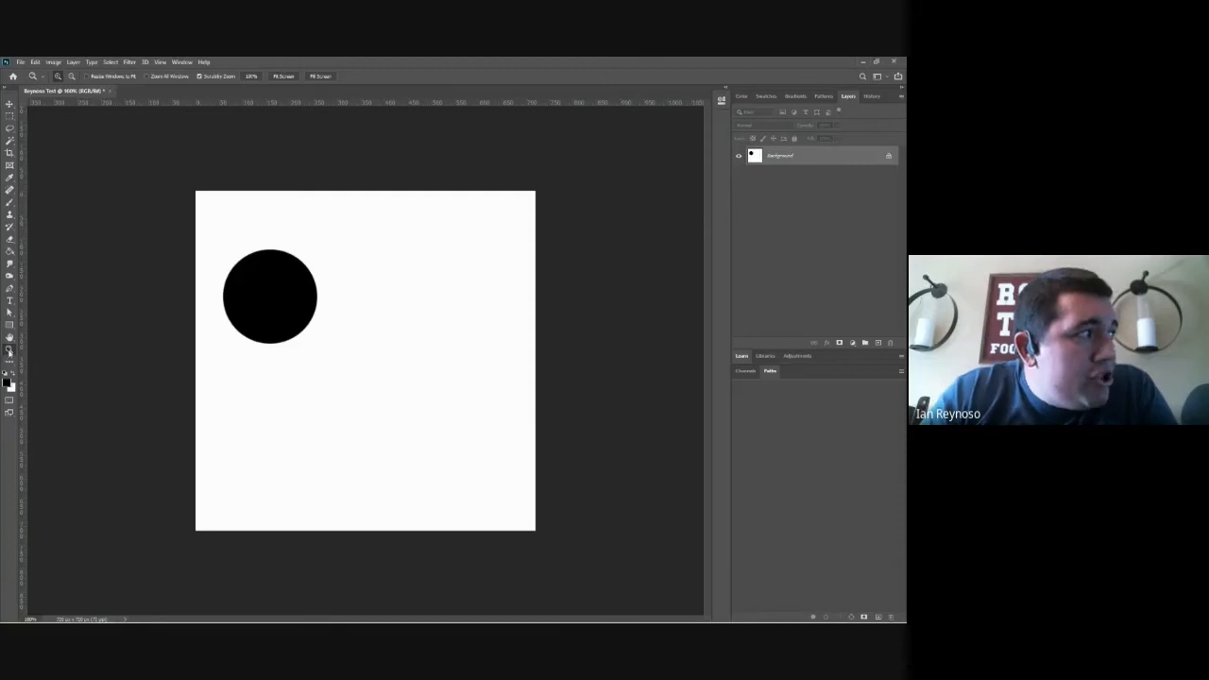
left_click(227, 331)
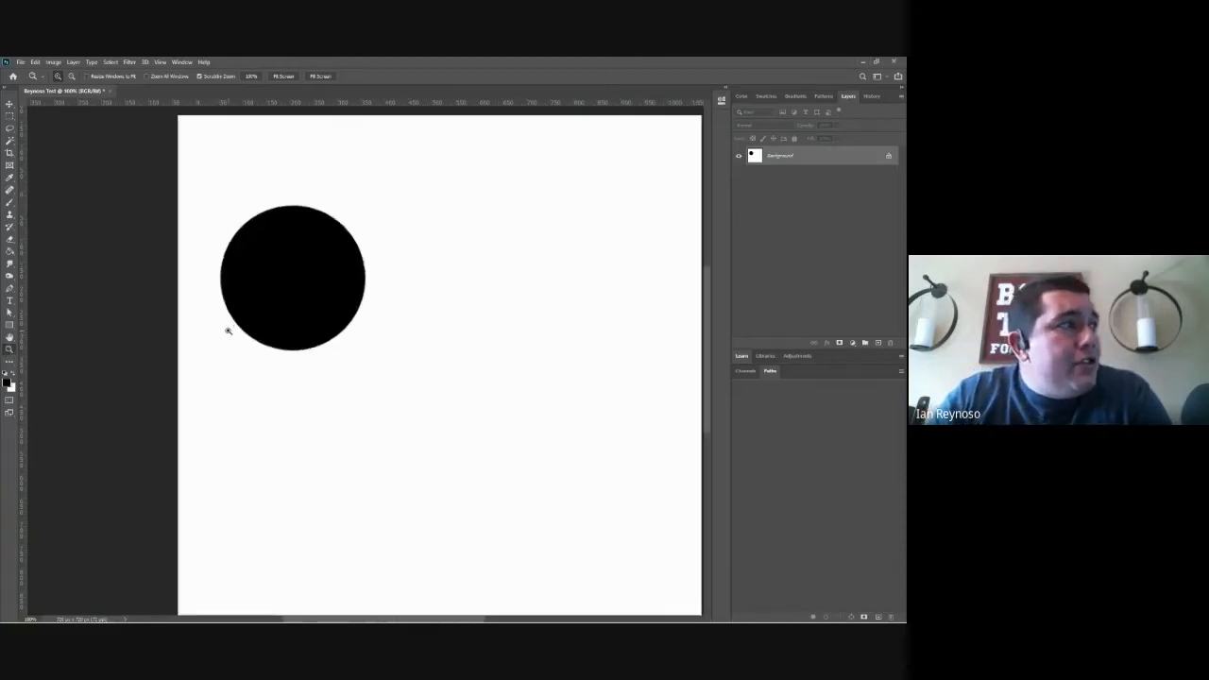
left_click_drag(229, 331, 264, 338)
left_click(265, 337)
left_click(265, 338)
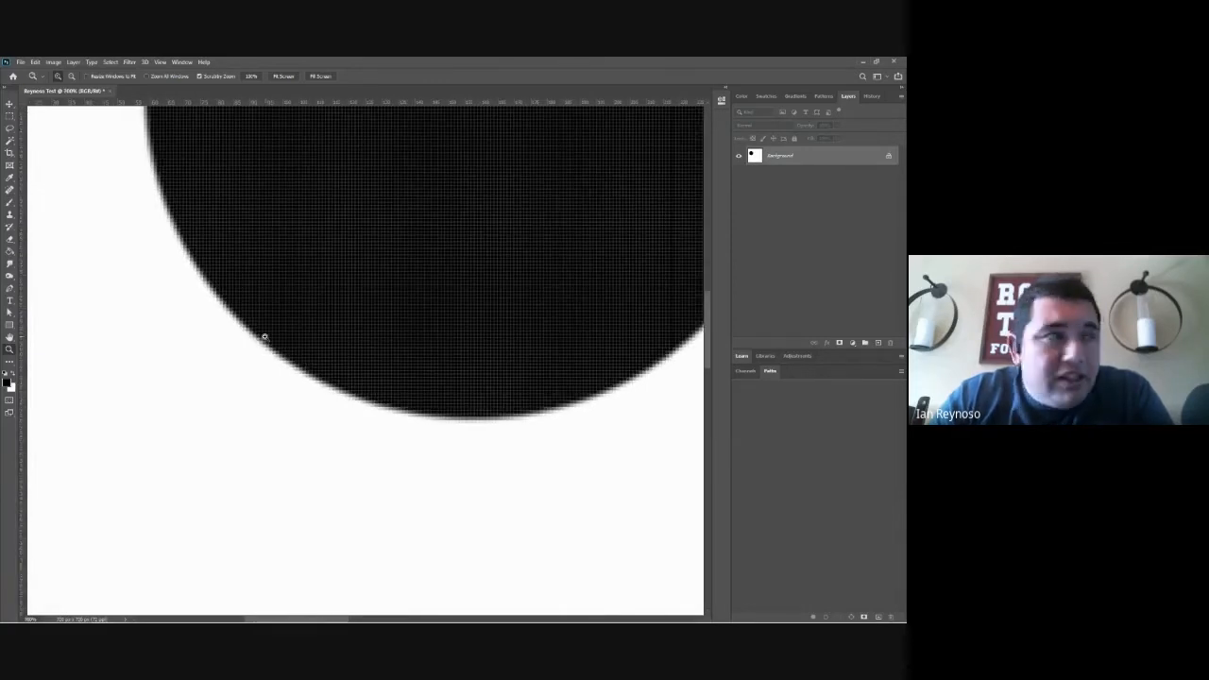
left_click_drag(265, 337, 267, 344)
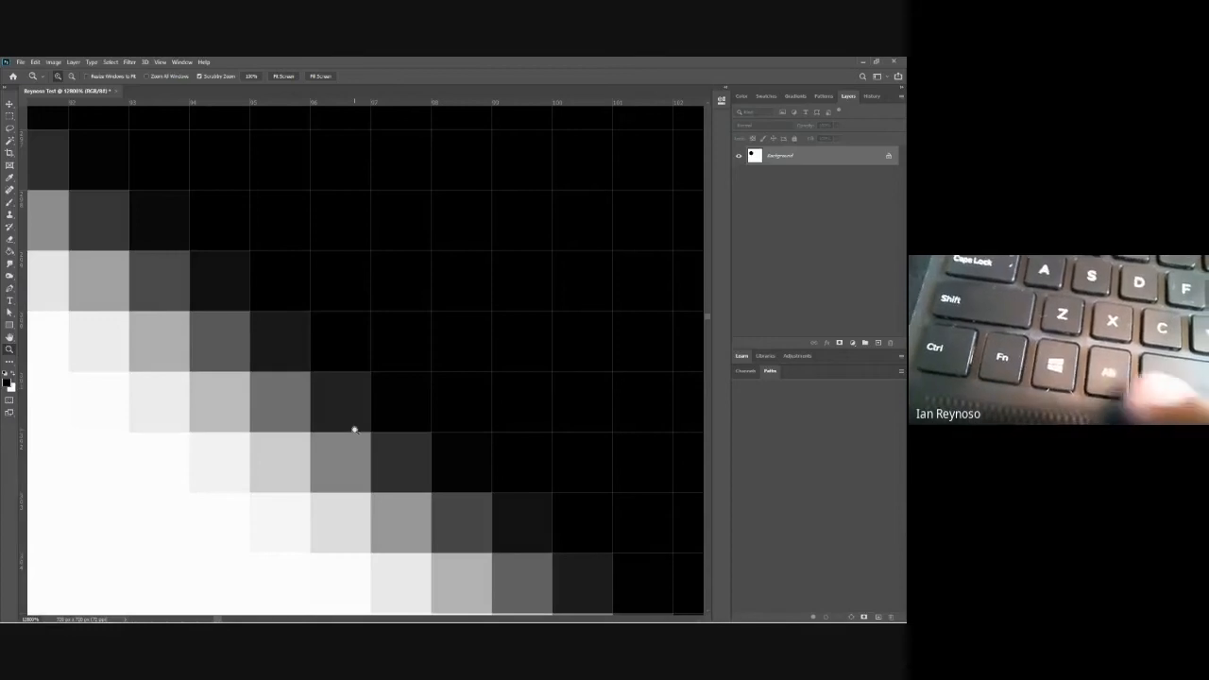
Step: Zoom out from the pixel-level view of the circle's edge until the whole canvas shows at 100%
key("alt")
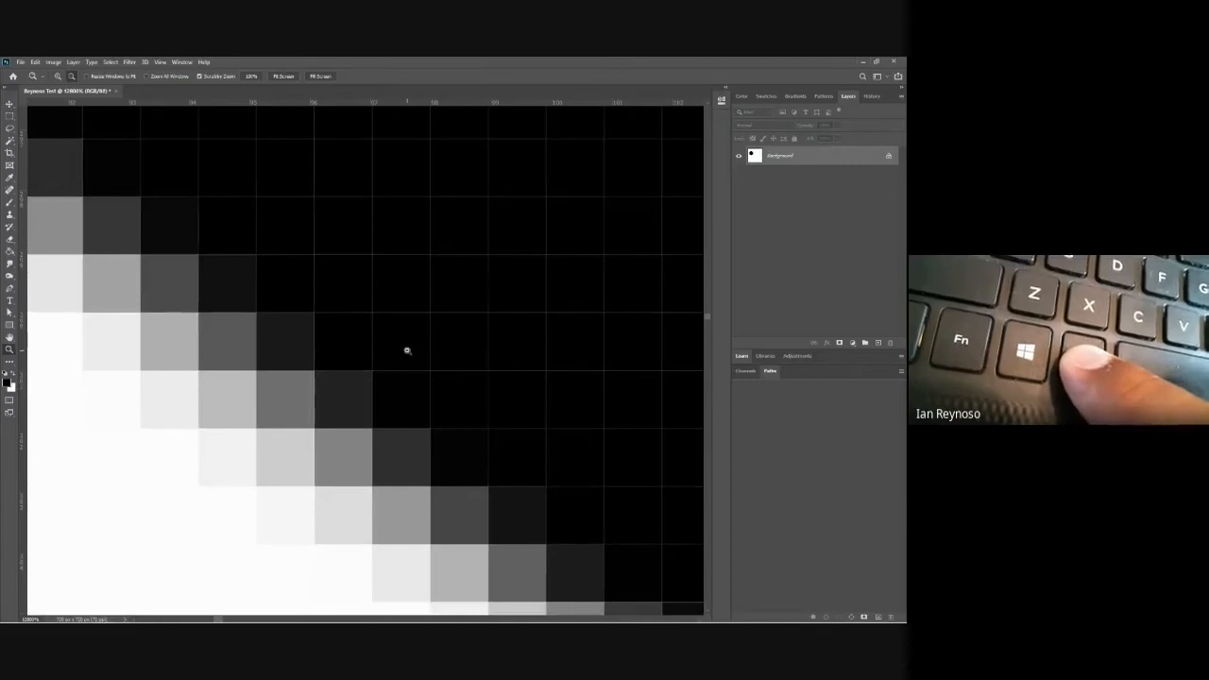
left_click(407, 350, "alt")
left_click(407, 351, "alt")
left_click(407, 350, "alt")
left_click(407, 351, "alt")
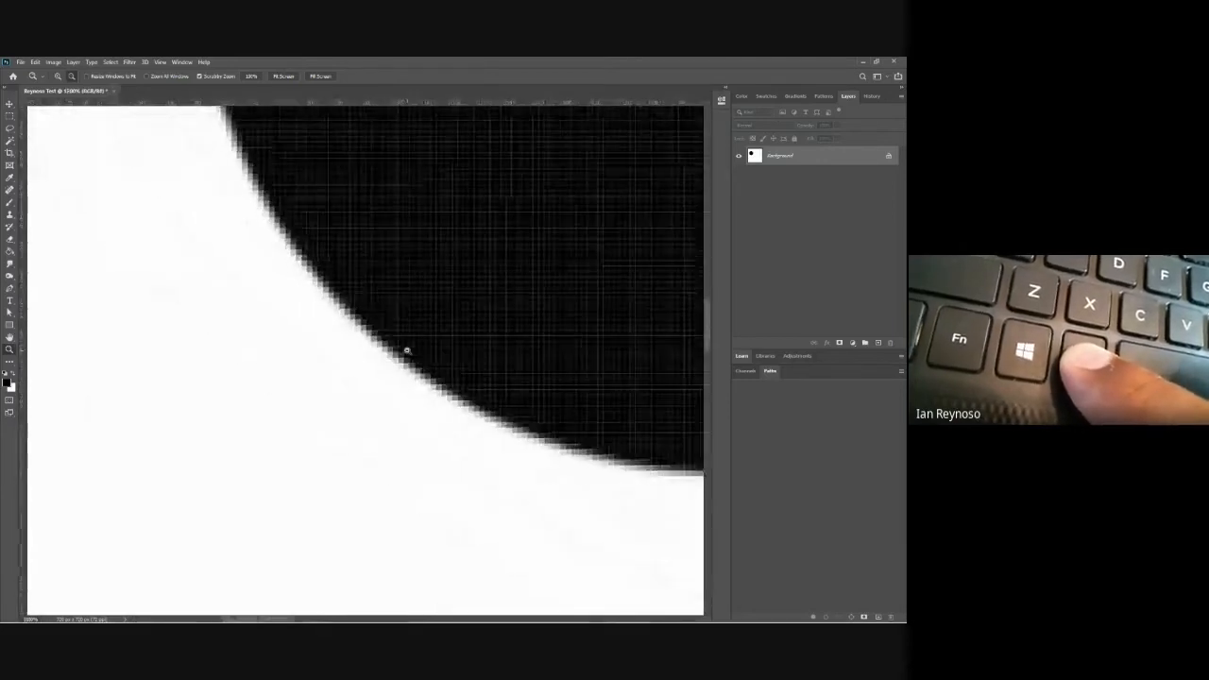
left_click(407, 350, "alt")
left_click(407, 351, "alt")
left_click(407, 351, "alt")
left_click(407, 351, "alt")
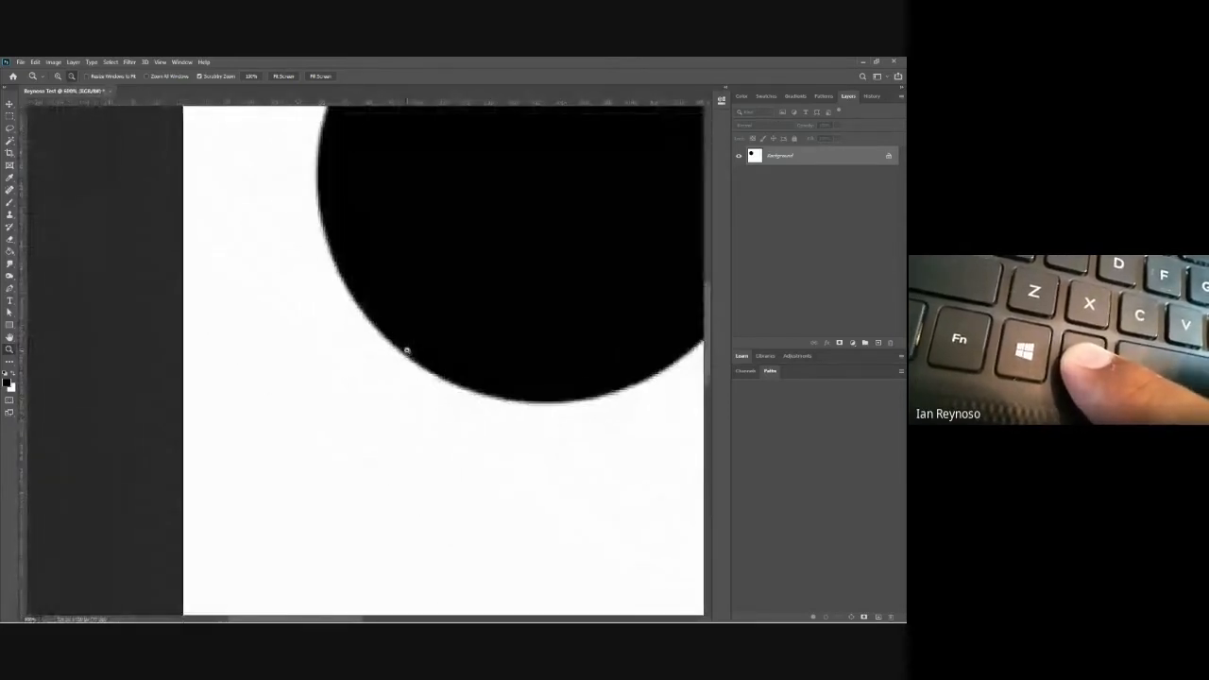
left_click(408, 351, "alt")
left_click(408, 351, "alt")
left_click(407, 350, "alt")
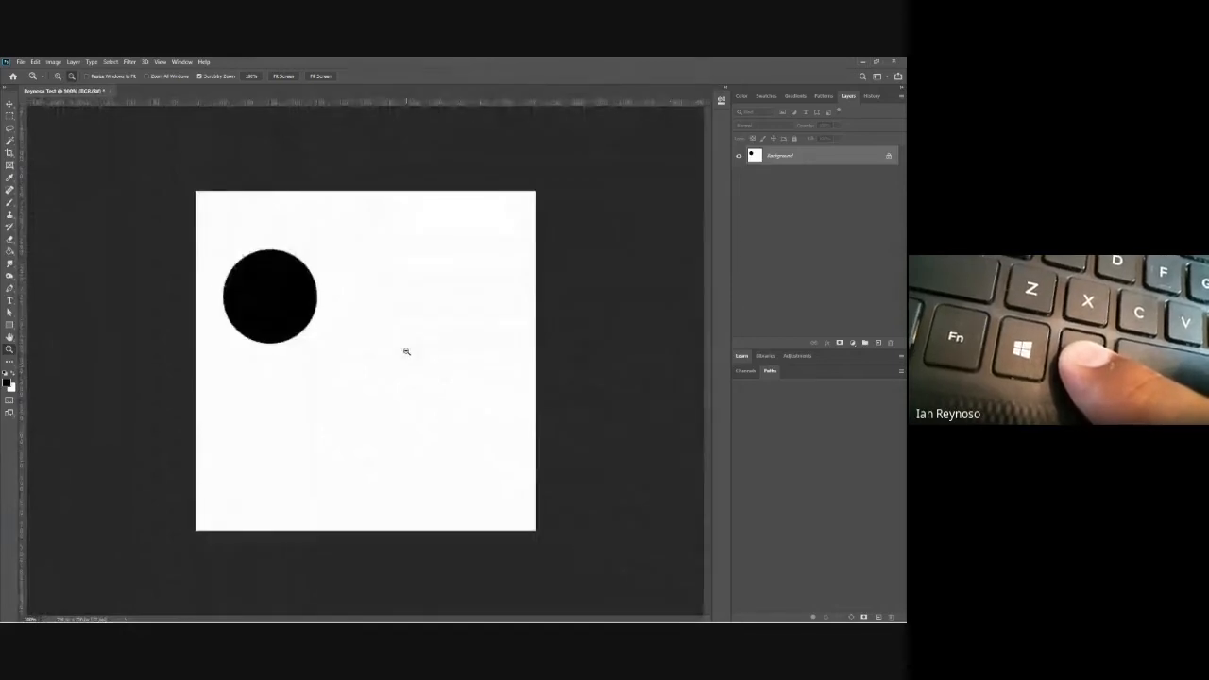
Step: Zoom in on the lower-right edge of the black circle and zoom back out to the whole canvas
left_click(330, 335)
left_click(300, 321)
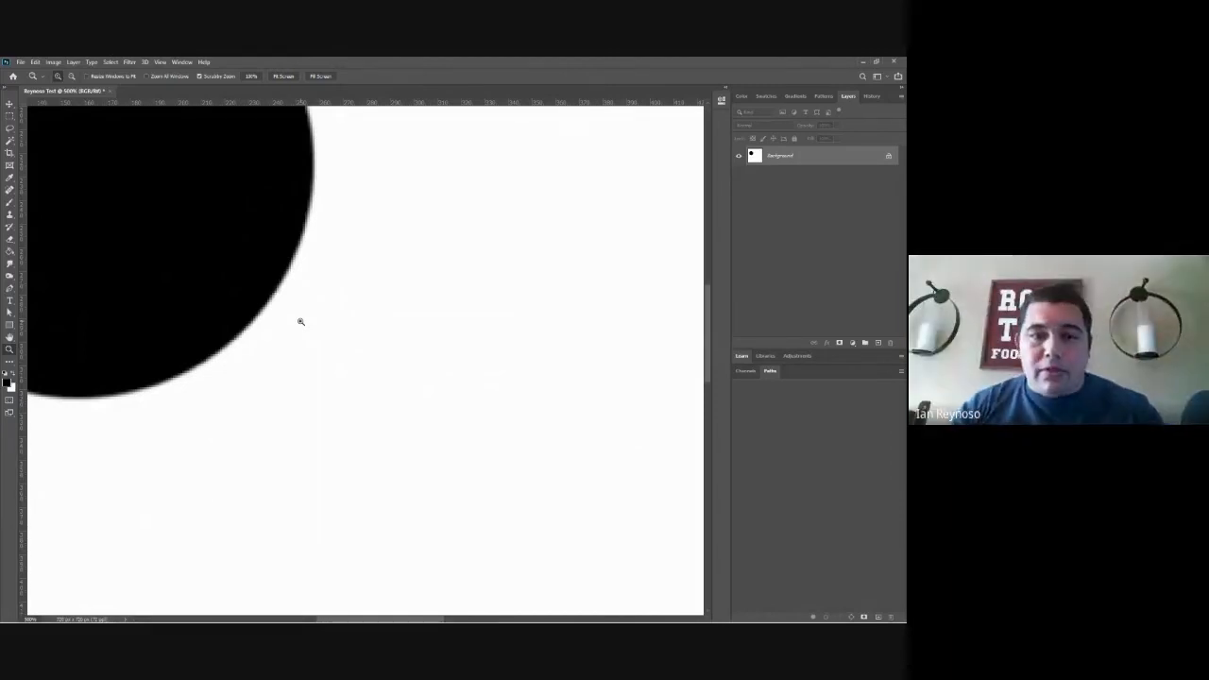
left_click(210, 330, "alt")
left_click(210, 330, "alt")
left_click(210, 329, "alt")
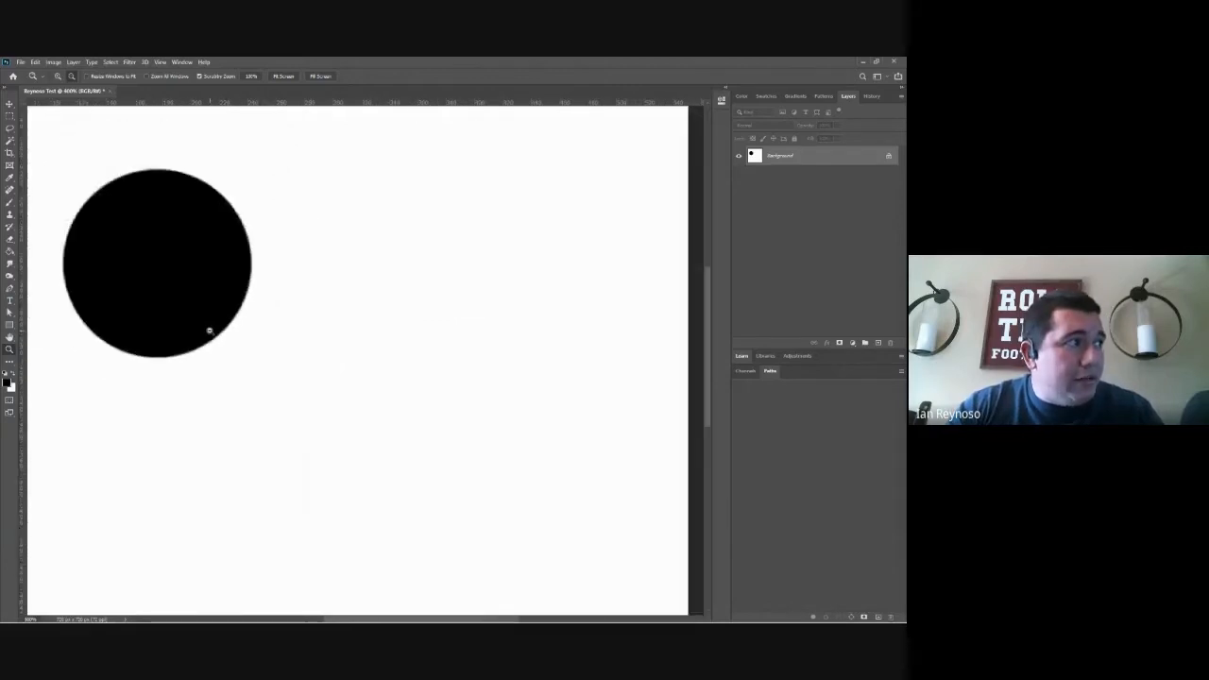
left_click(208, 329, "alt")
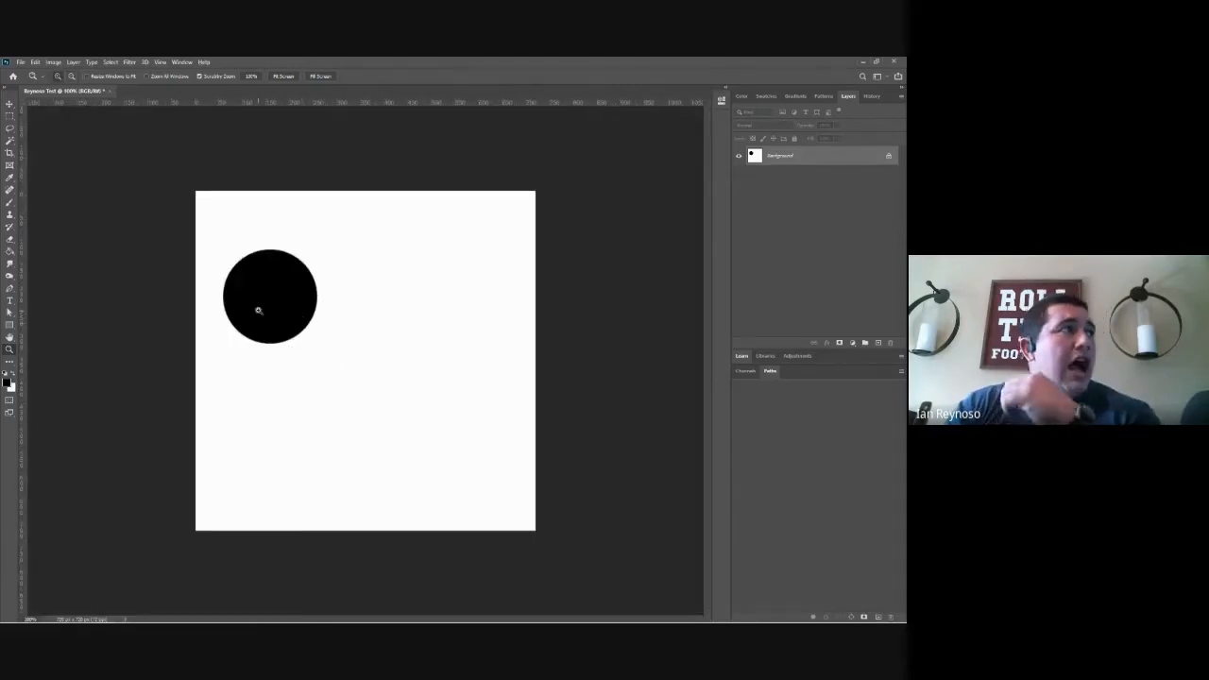
Step: Set the brush hardness to 0% and stamp one soft black dot in the lower-right part of the canvas
left_click(9, 202)
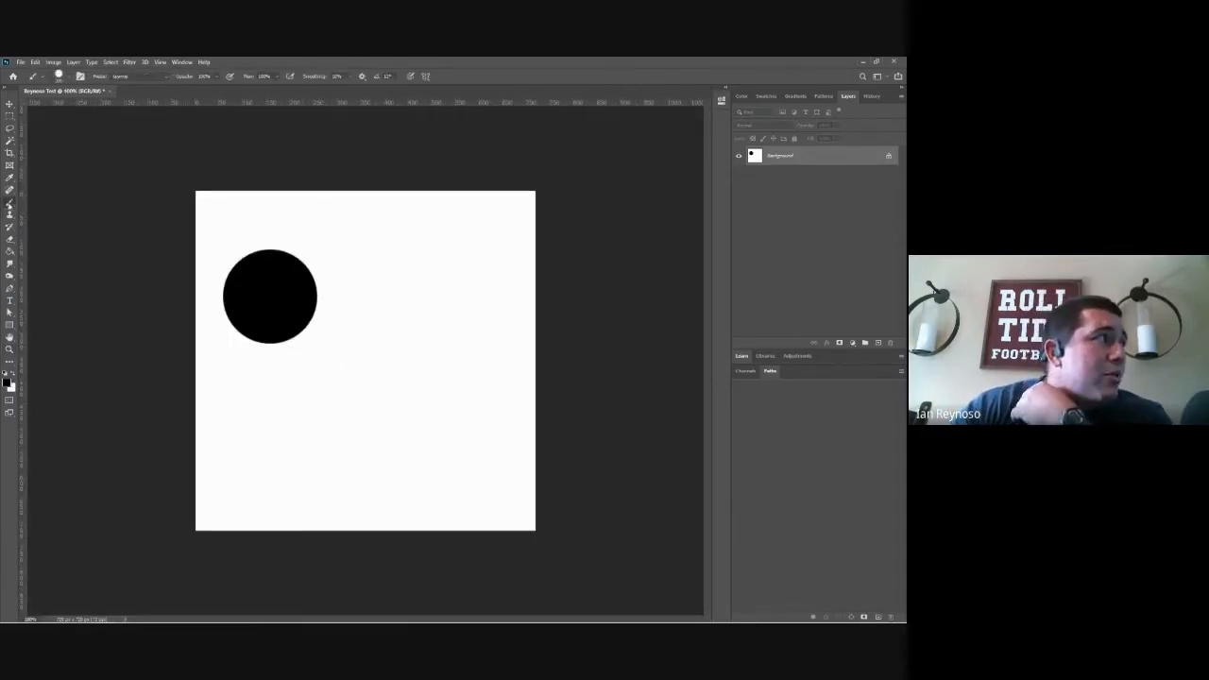
left_click(59, 76)
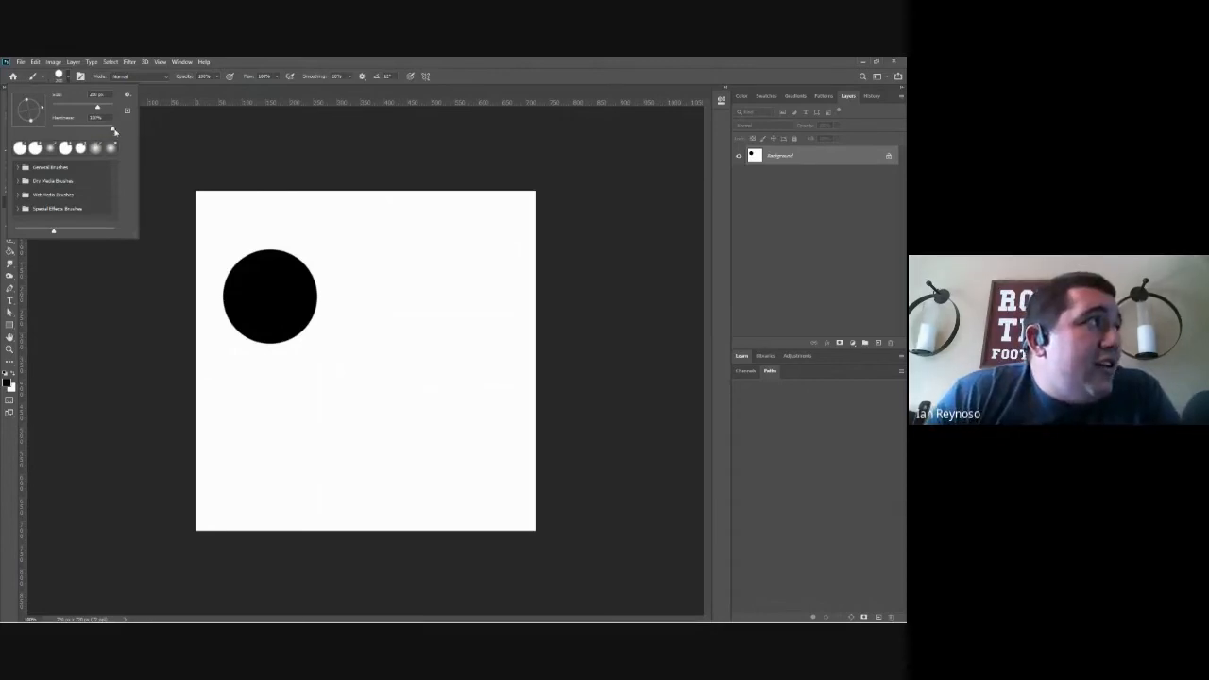
left_click_drag(115, 131, 40, 134)
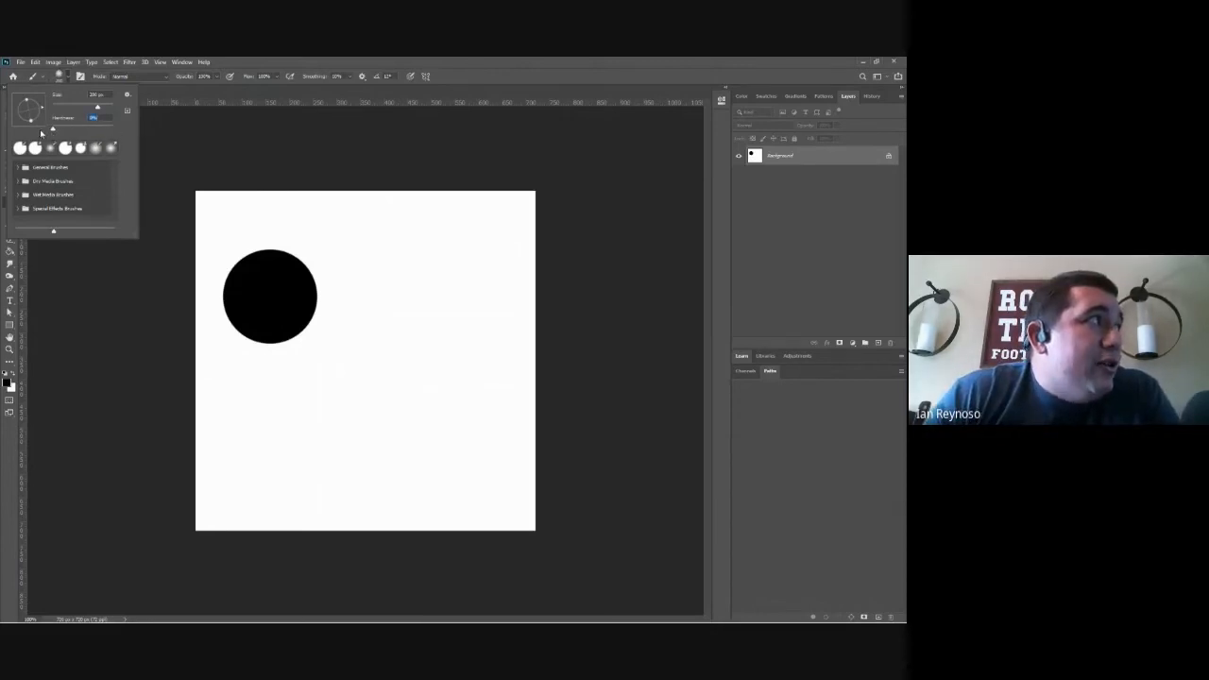
left_click(58, 303)
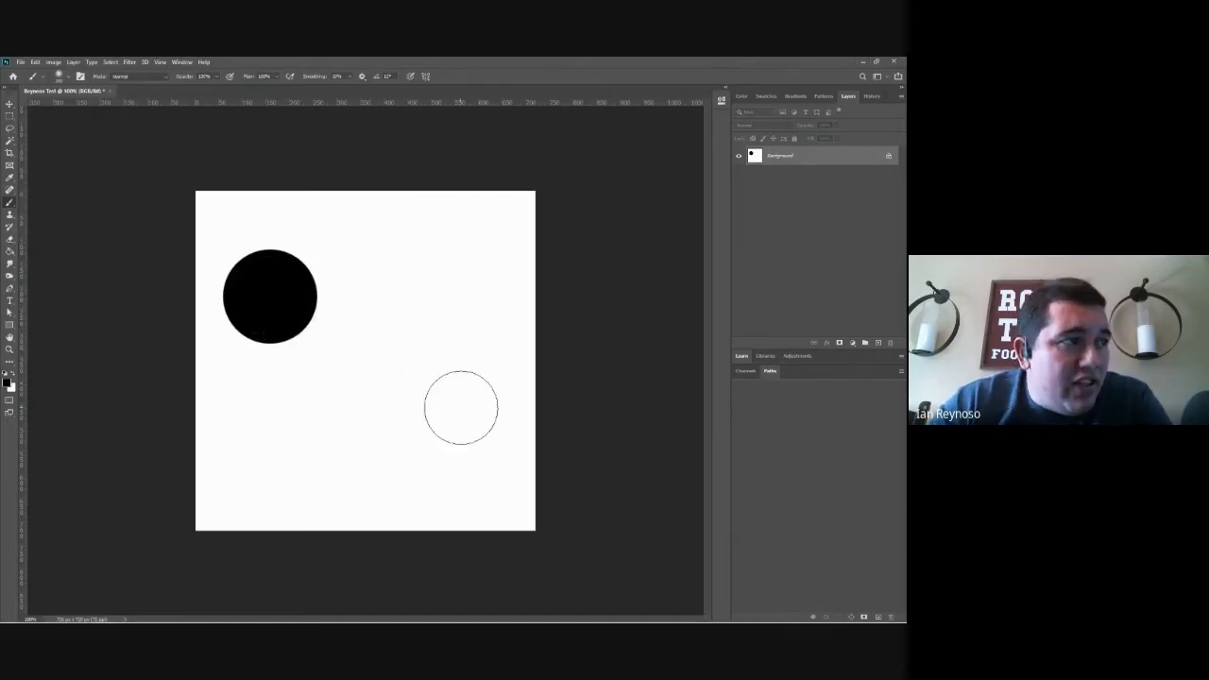
left_click(470, 465)
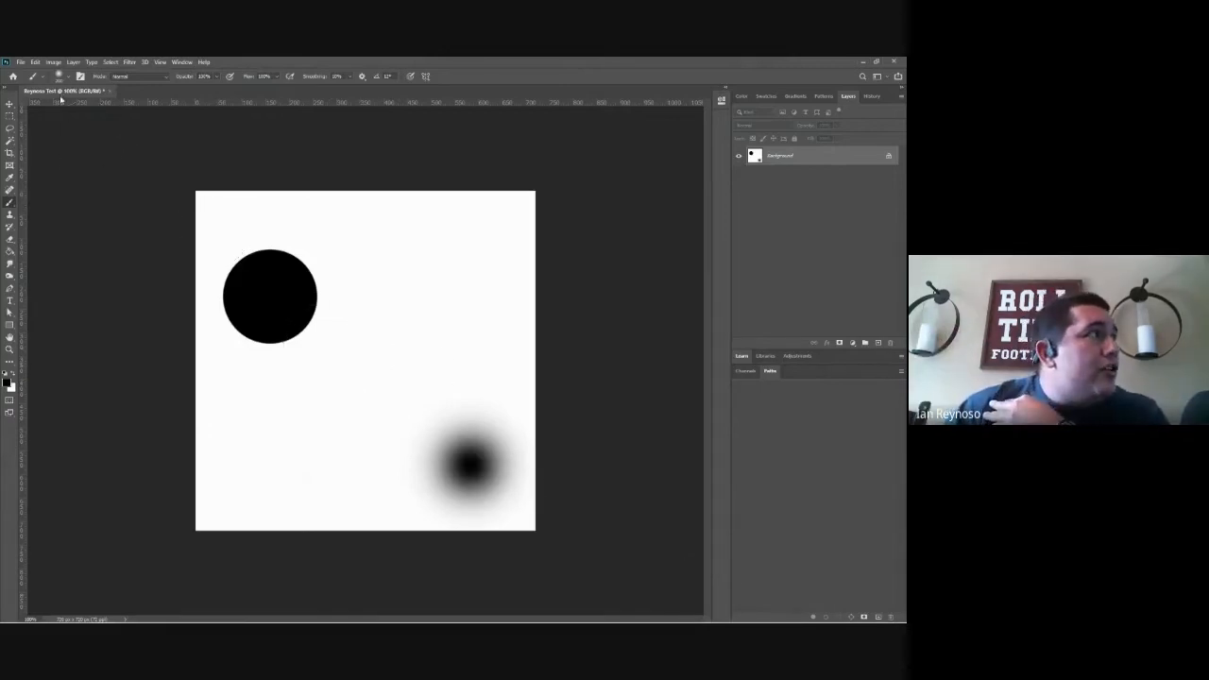
Step: Raise the brush hardness to about 48% and stamp a black dot at the canvas center, between the two existing dots
left_click(59, 77)
left_click_drag(53, 128, 82, 129)
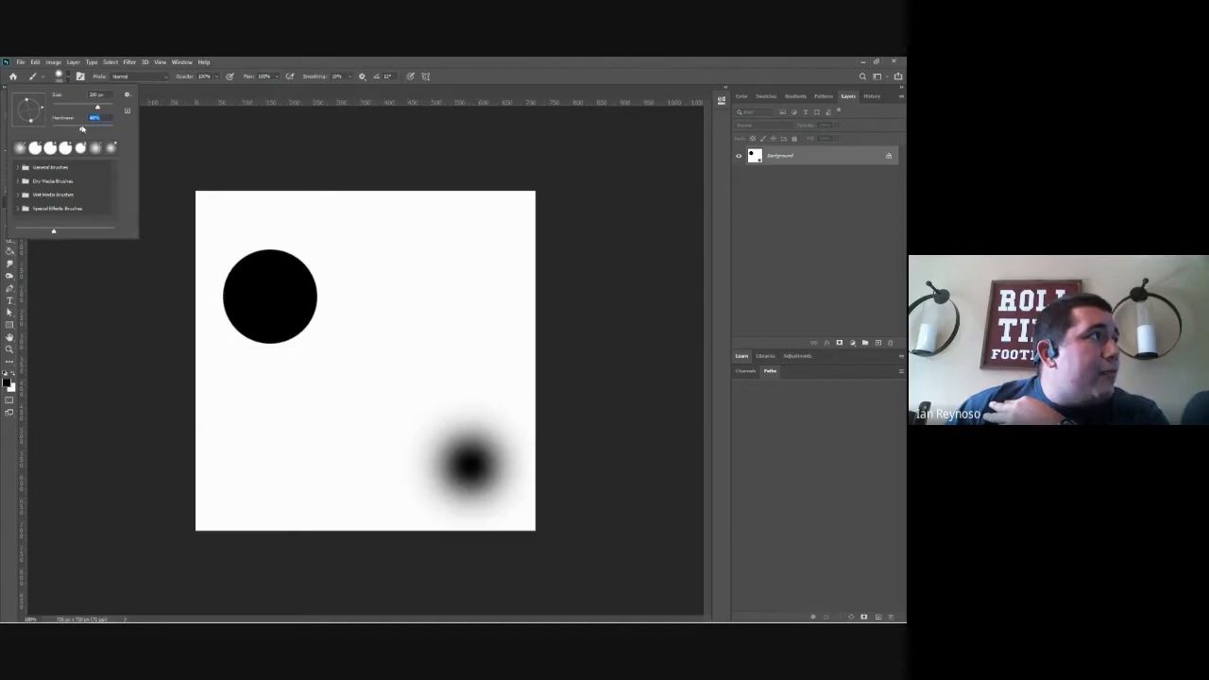
left_click(90, 339)
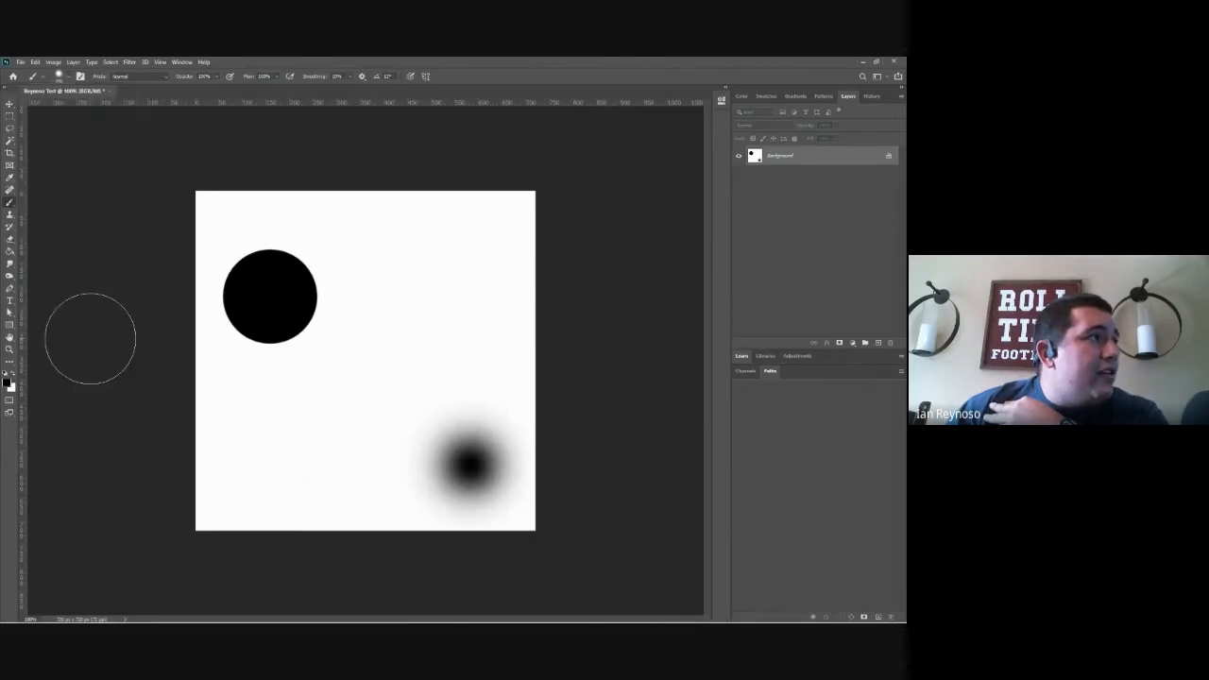
left_click(363, 376)
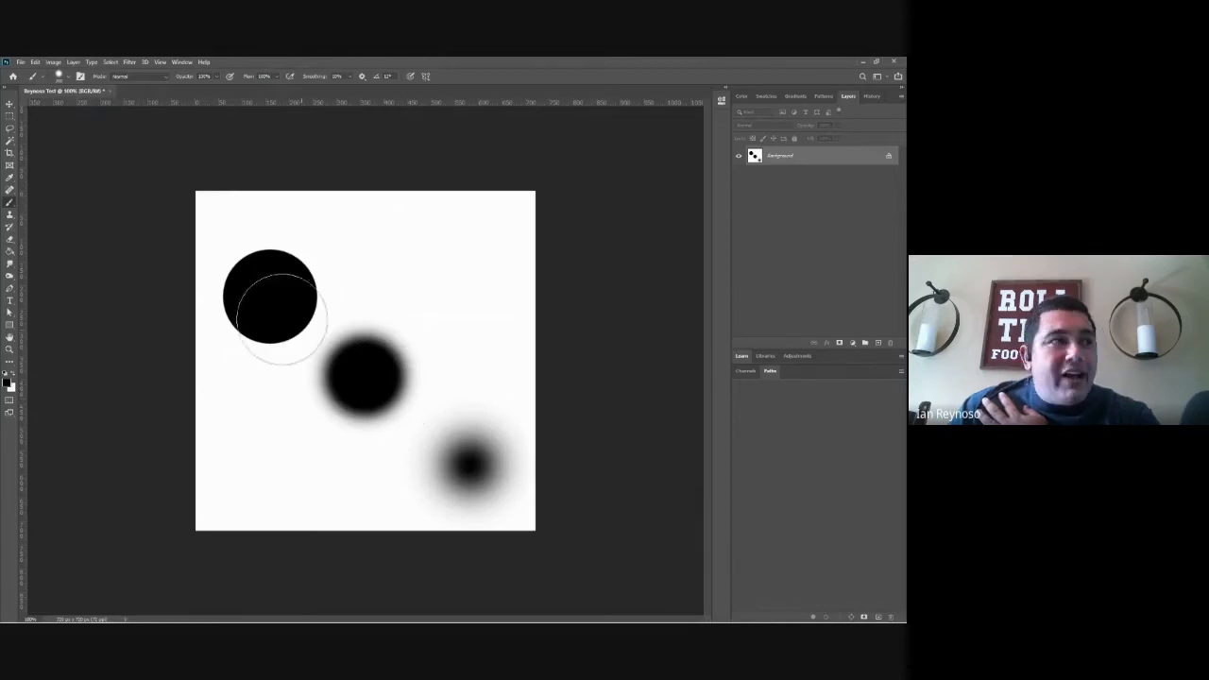
Step: Paint a broad, curving, soft-edged black stroke freehand across the lower canvas and up into its upper-right part
left_click(59, 77)
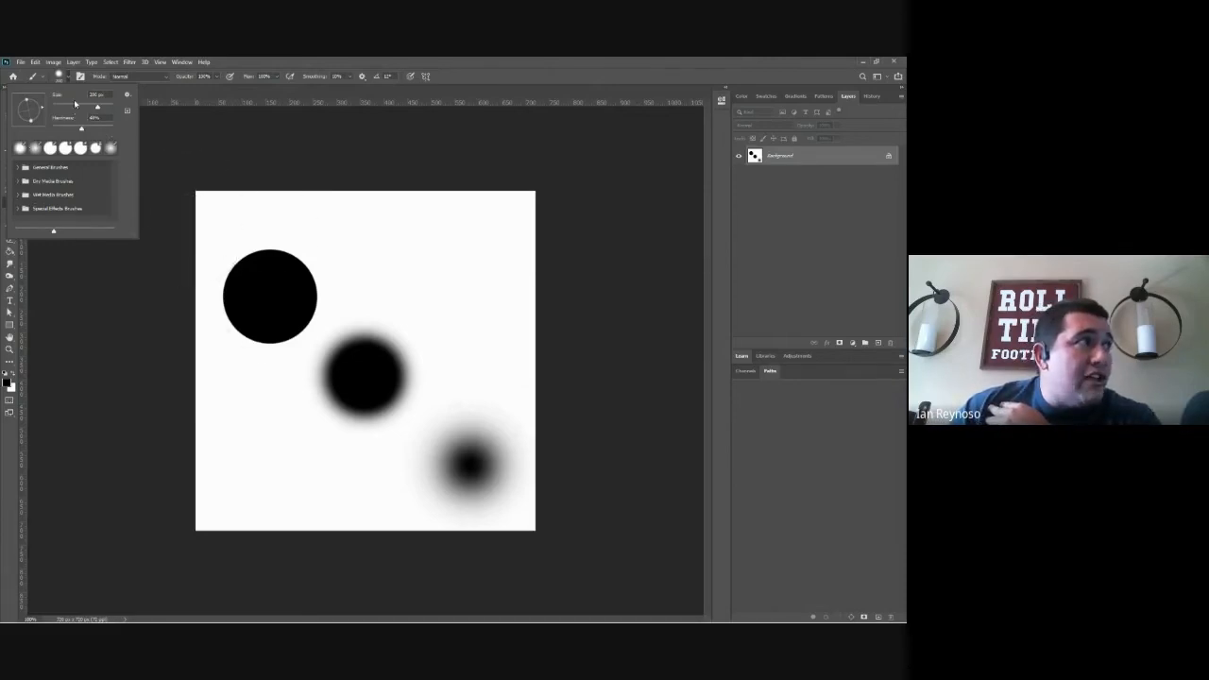
left_click(157, 341)
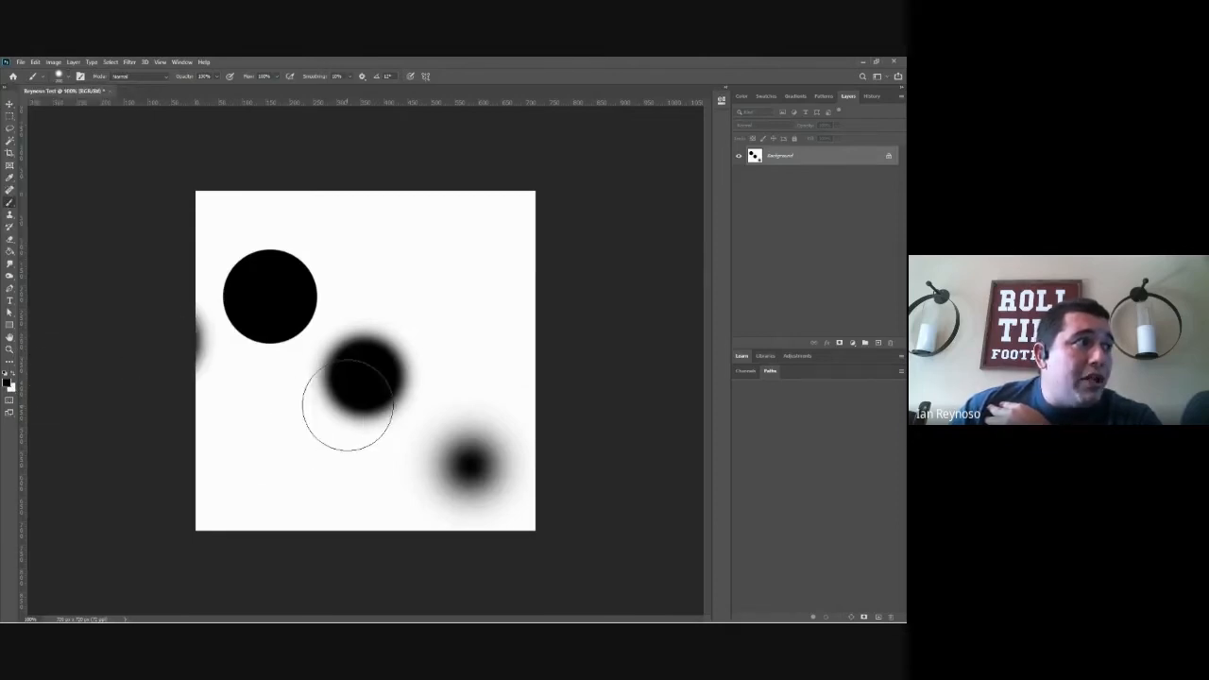
mouse_move(348, 406)
left_mouse_down()
mouse_move(341, 360)
mouse_move(439, 415)
mouse_move(473, 296)
left_mouse_up()
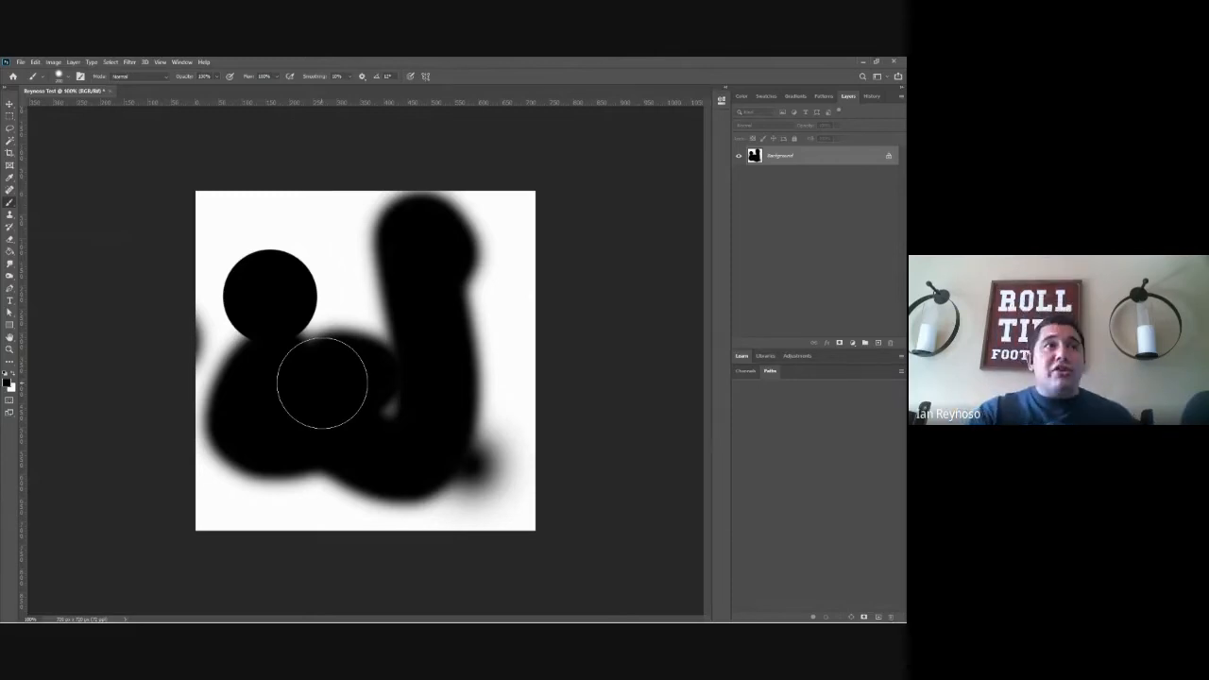
left_click(742, 98)
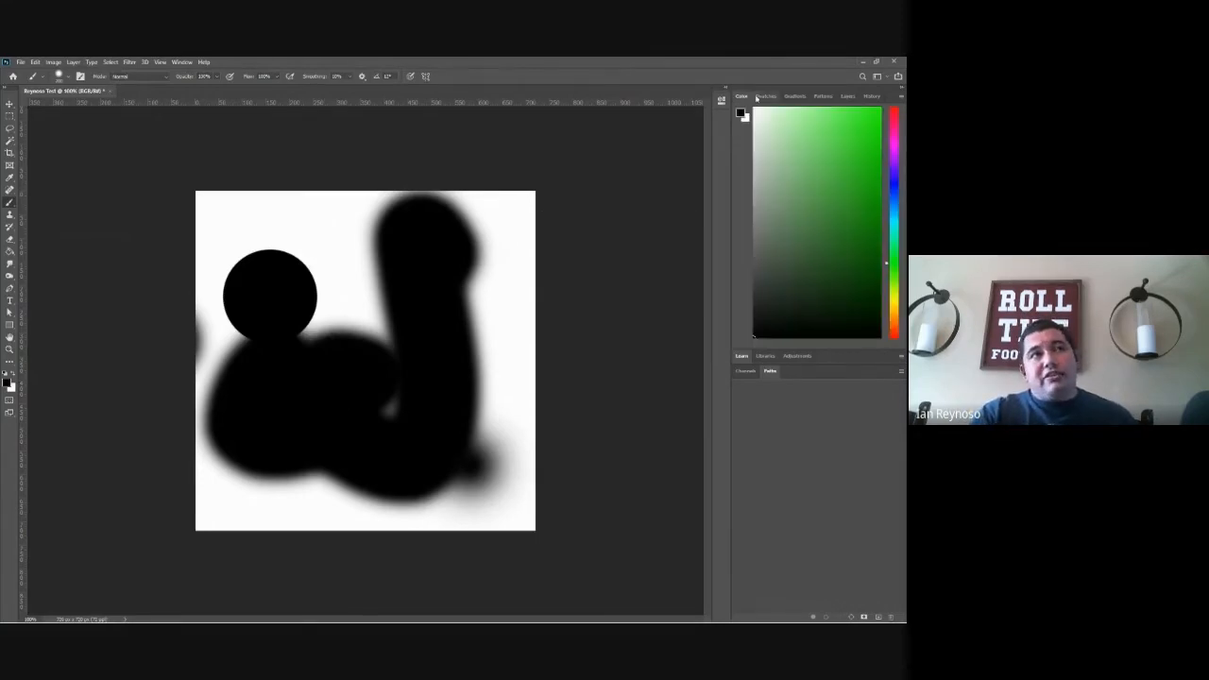
left_click(848, 98)
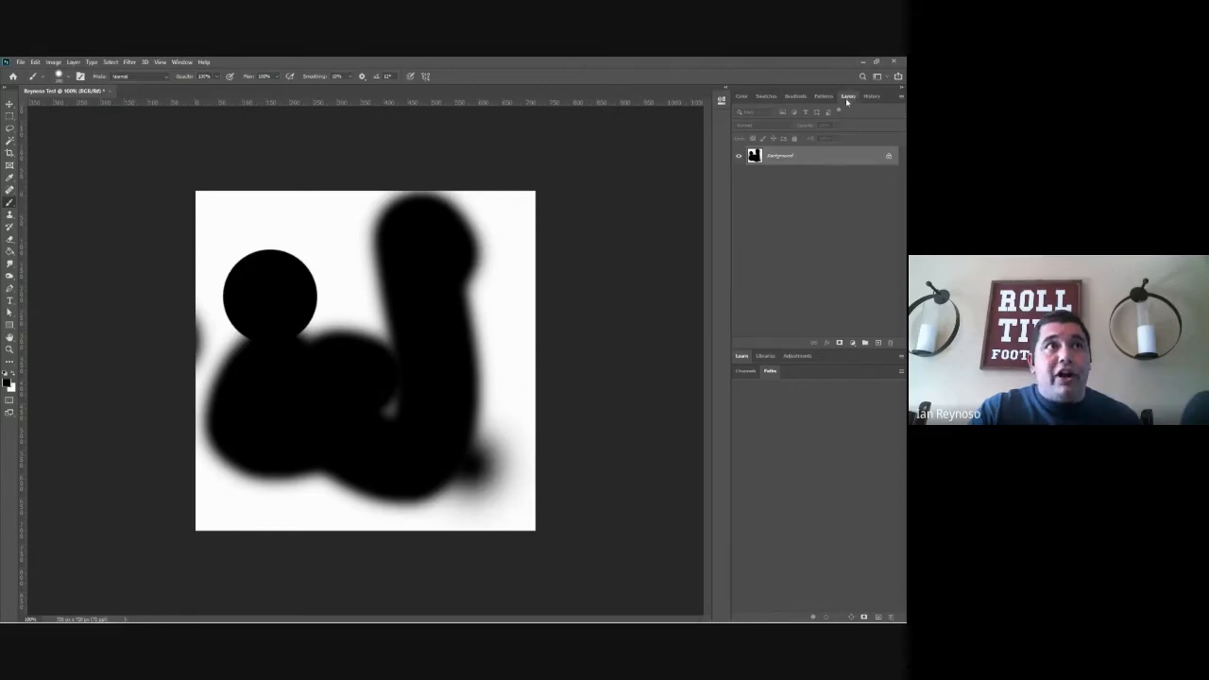
left_click(183, 62)
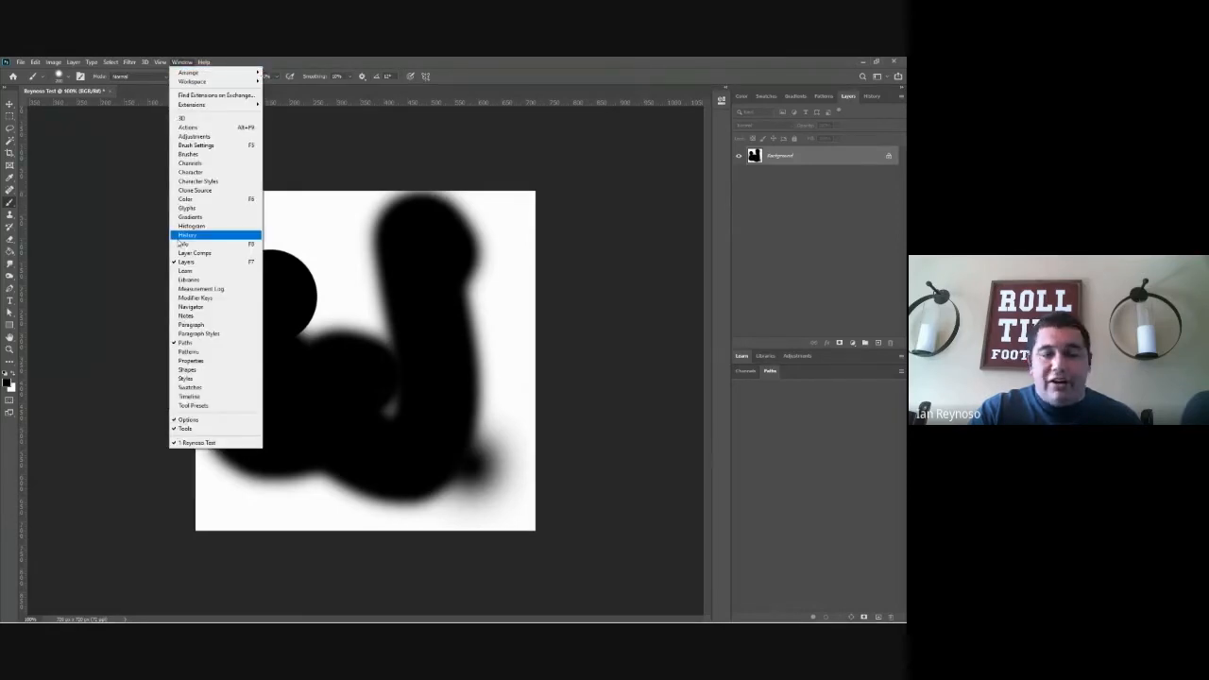
left_click(766, 232)
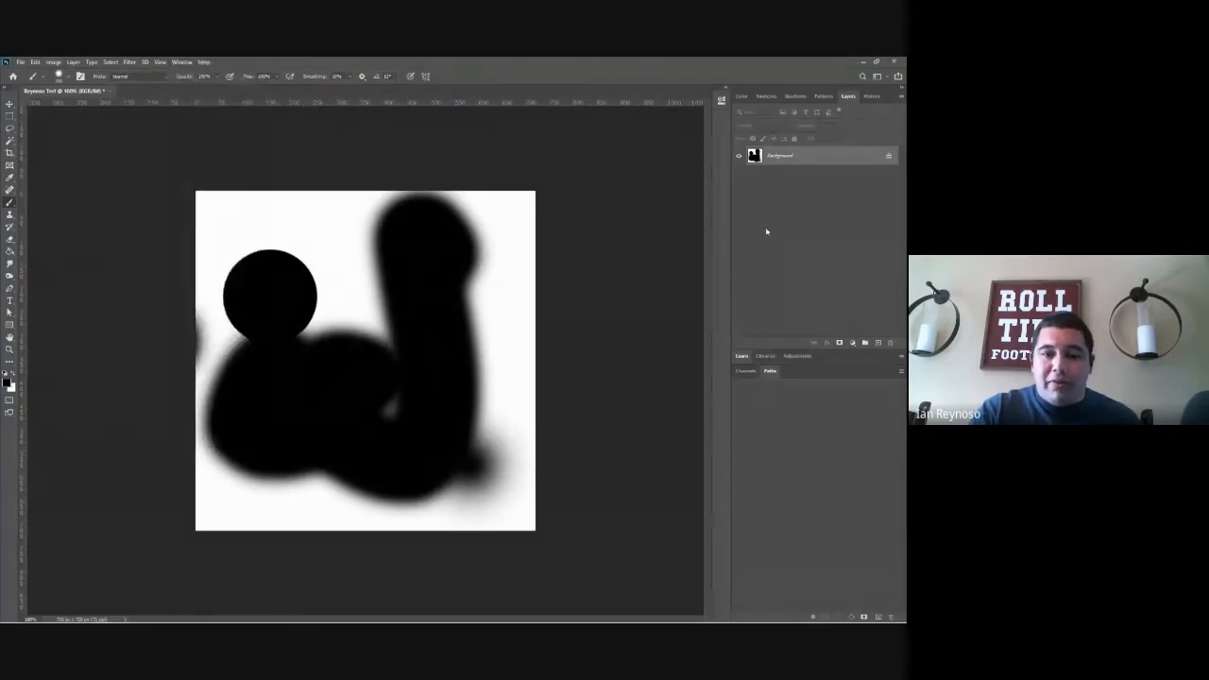
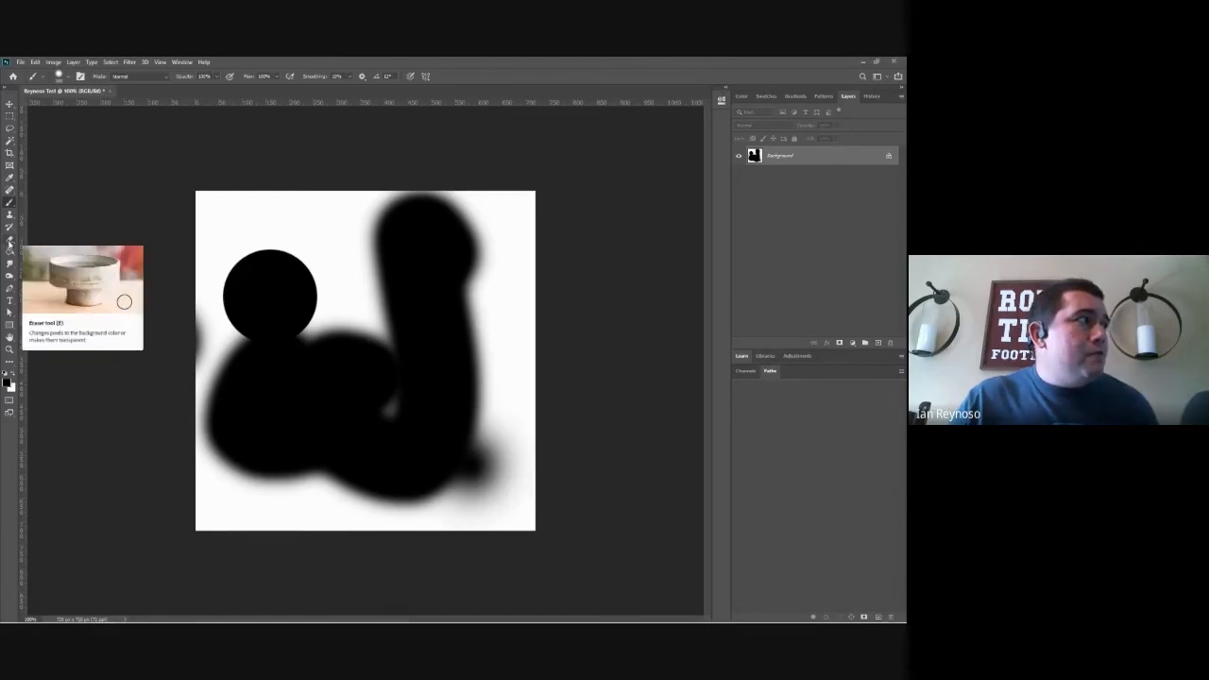
Step: Erase all the black paint from the canvas with the Eraser tool
left_click(9, 240)
mouse_move(435, 397)
left_mouse_down()
mouse_move(350, 431)
mouse_move(366, 444)
mouse_move(513, 365)
mouse_move(202, 350)
mouse_move(318, 473)
mouse_move(450, 384)
mouse_move(475, 277)
left_mouse_up()
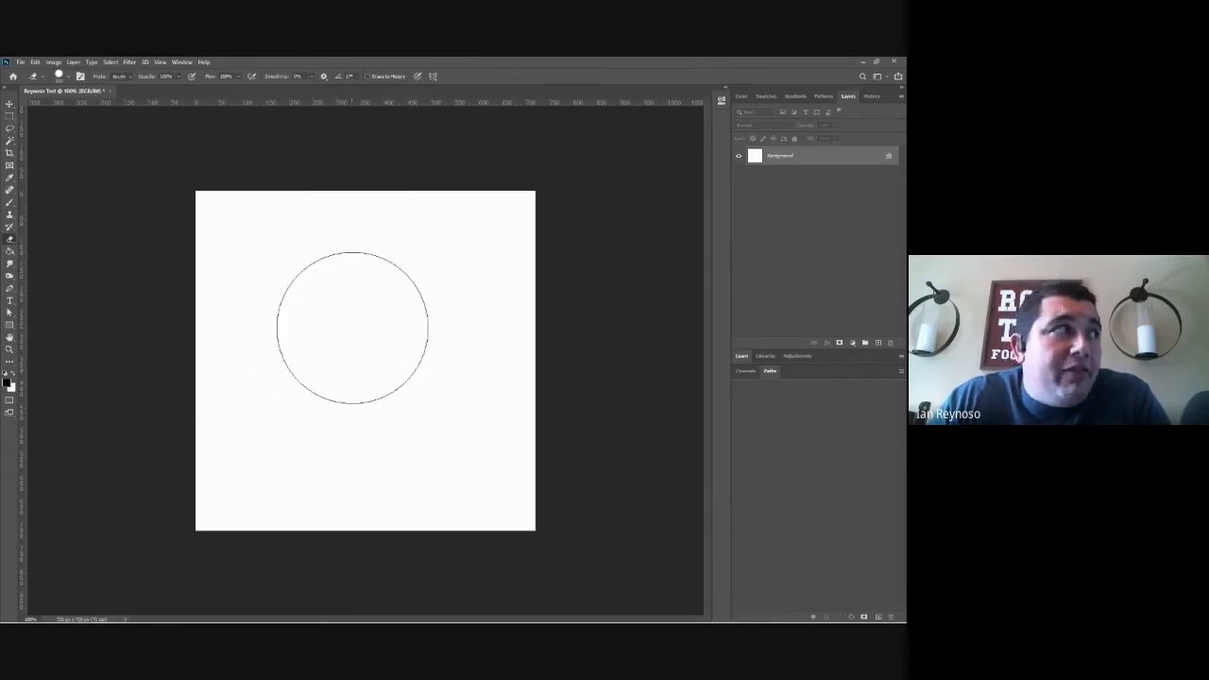
Step: Brush a broad, soft-edged black shape across the middle of the canvas, and erase it completely
left_click(10, 202)
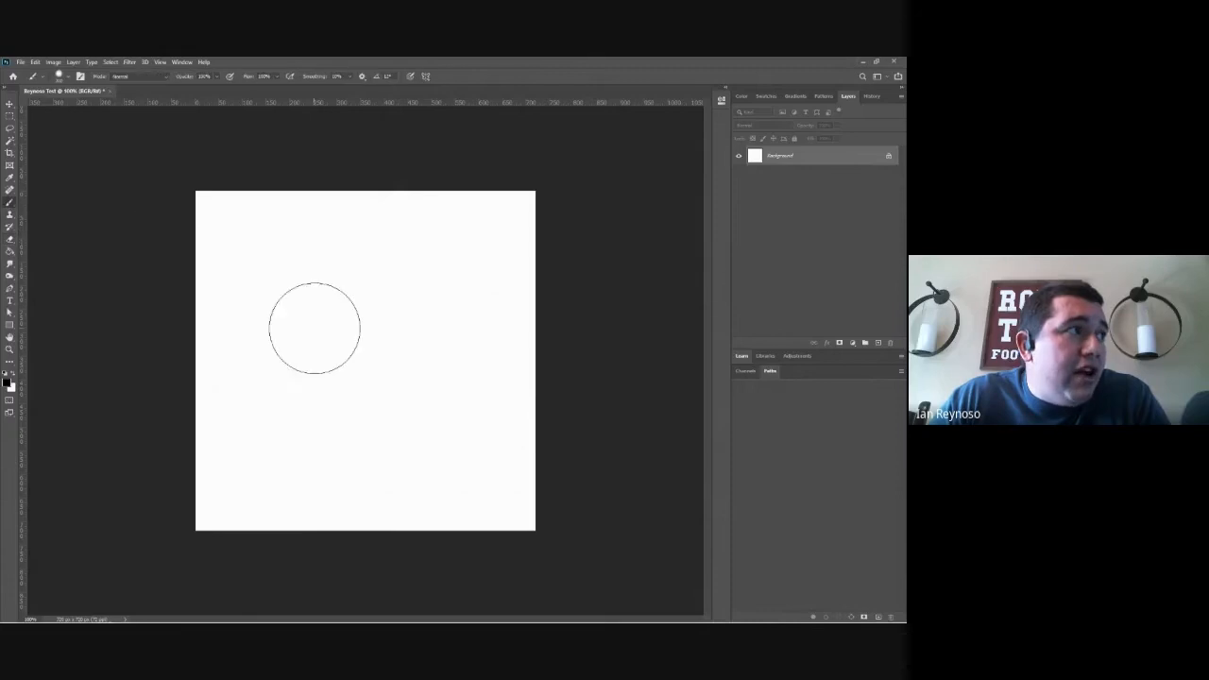
mouse_move(313, 326)
left_mouse_down()
mouse_move(419, 307)
mouse_move(415, 357)
mouse_move(360, 257)
left_mouse_up()
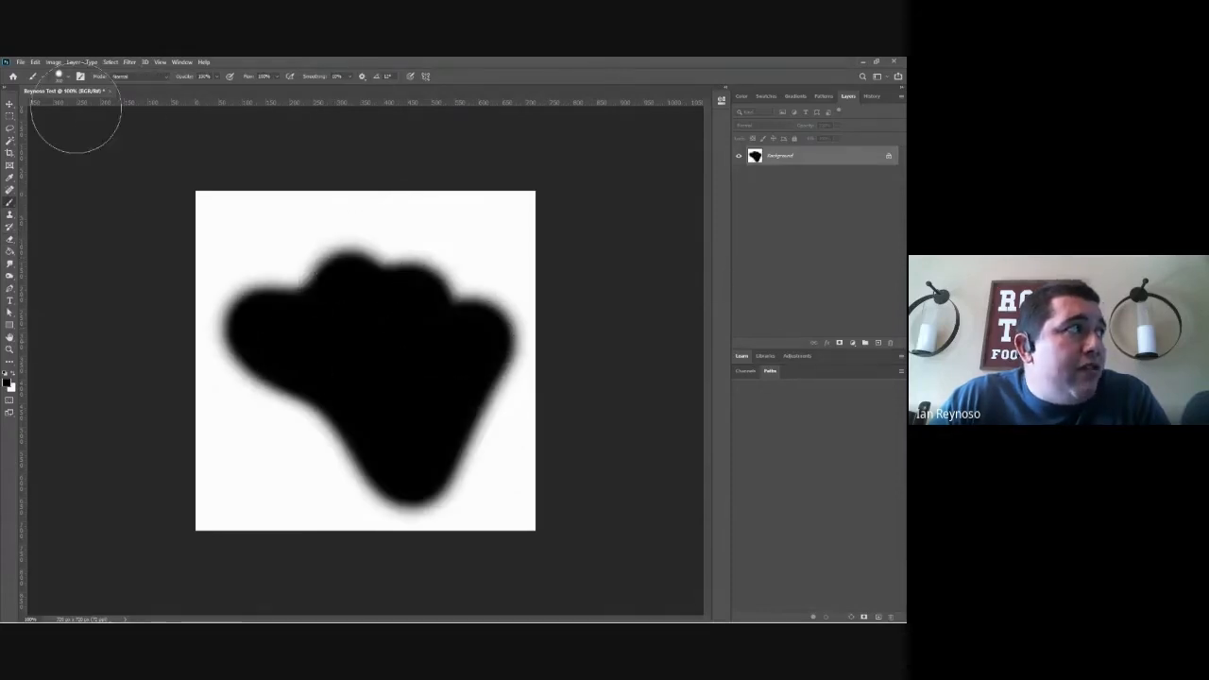
left_click(10, 103)
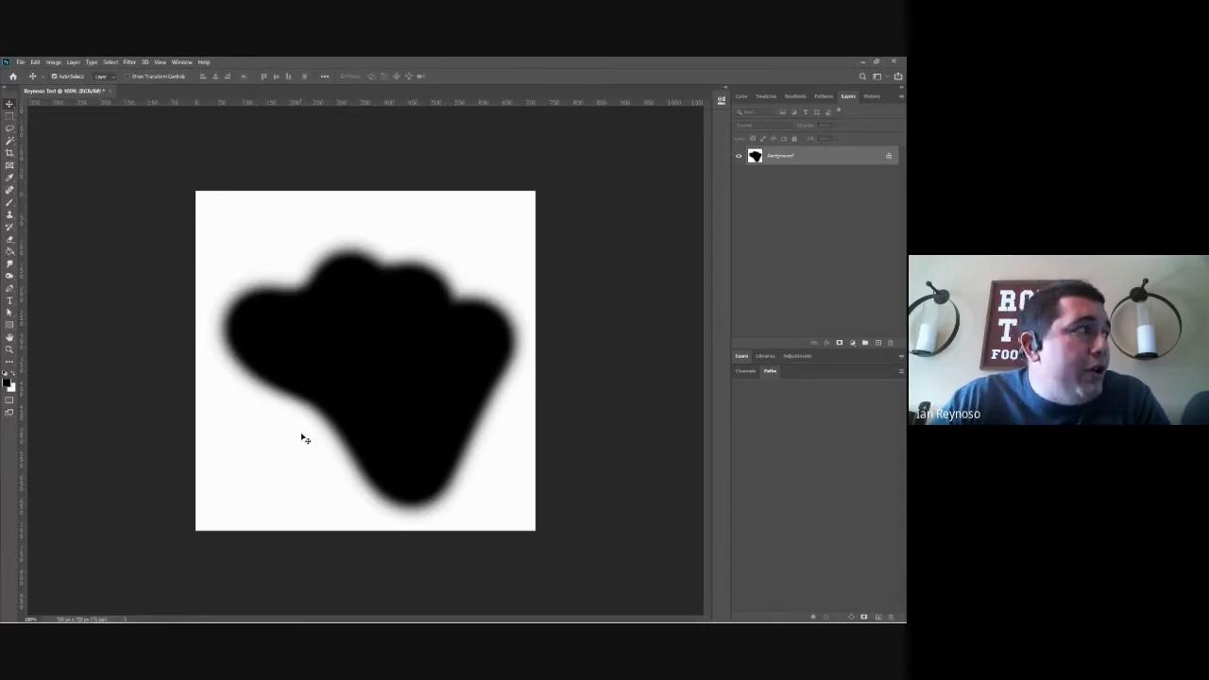
left_click(8, 251)
left_click(8, 240)
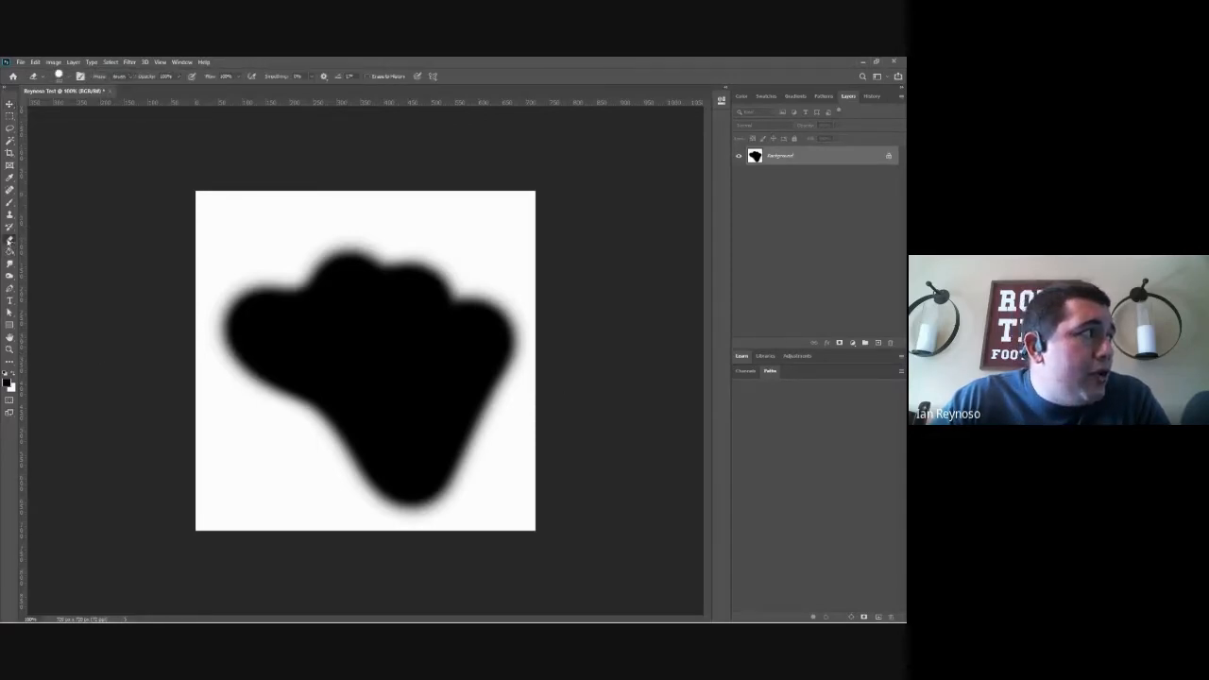
mouse_move(311, 321)
left_mouse_down()
mouse_move(405, 378)
mouse_move(378, 408)
mouse_move(292, 421)
mouse_move(378, 472)
mouse_move(406, 404)
left_mouse_up()
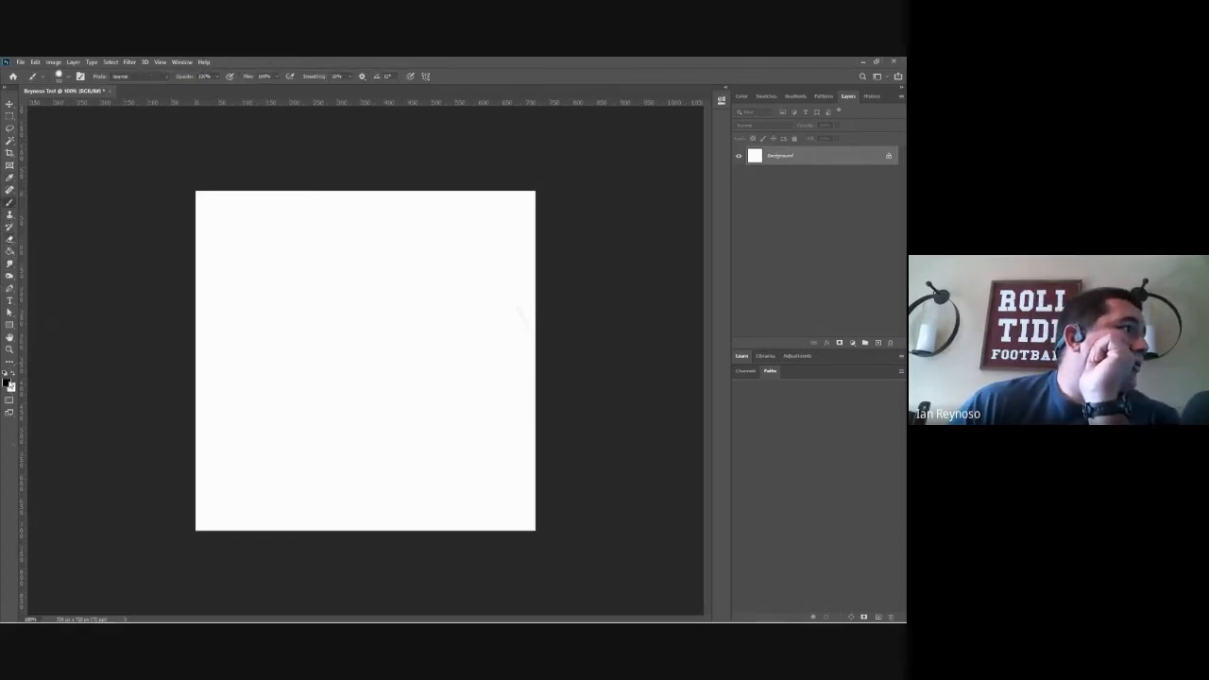
Step: With a small black brush, draw a freehand house with a peaked roof, a wavy ground line and a round door with a knob
left_click(7, 382)
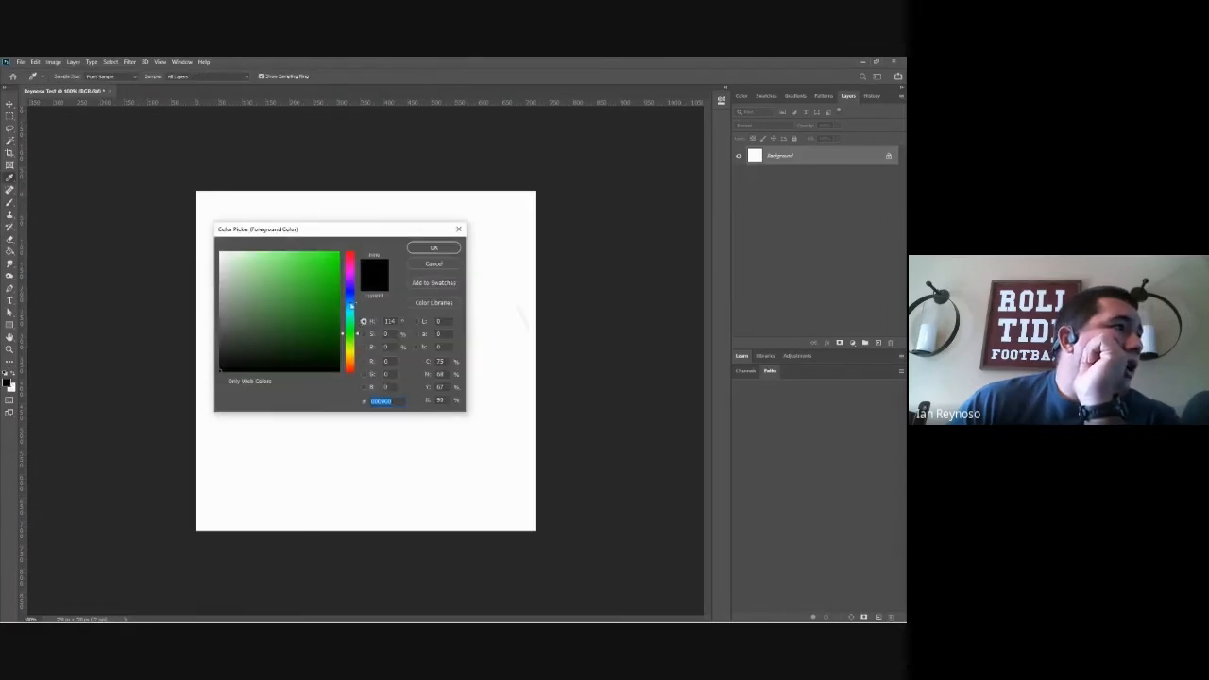
left_click(424, 252)
key("b")
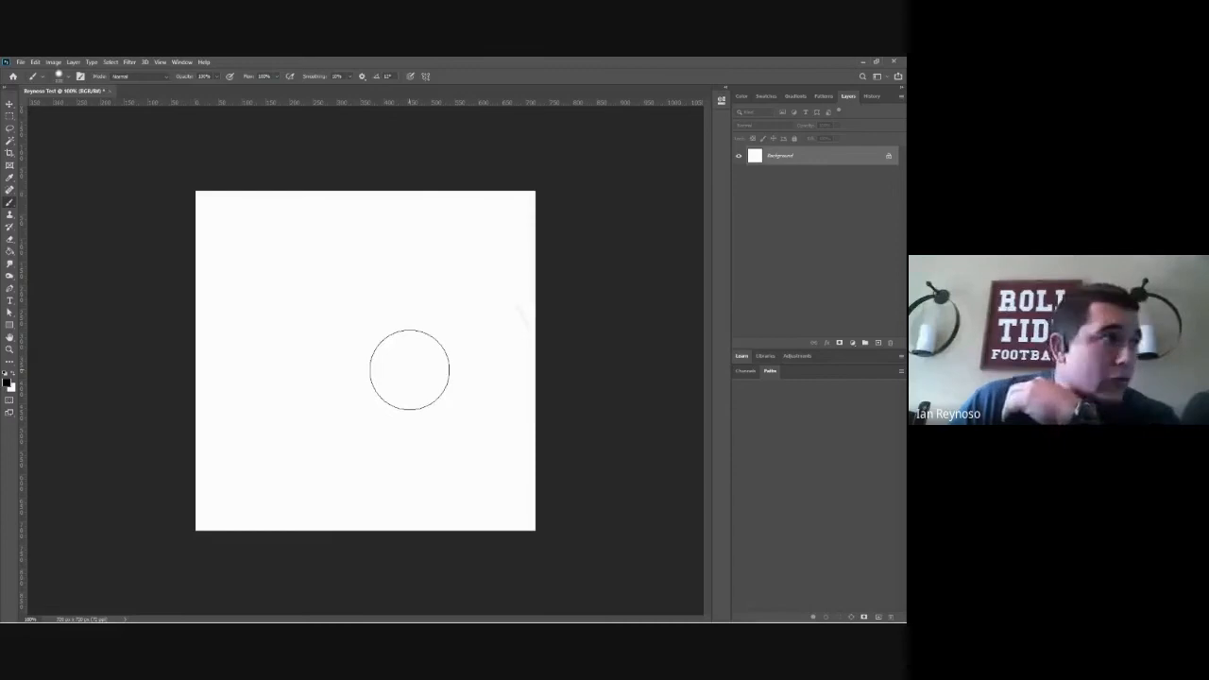
key("bracketleft")
key("bracketleft")
key("bracketleft")
key("bracketleft")
key("bracketleft")
key("bracketleft")
key("bracketleft")
key("bracketleft")
key("bracketleft")
key("bracketleft")
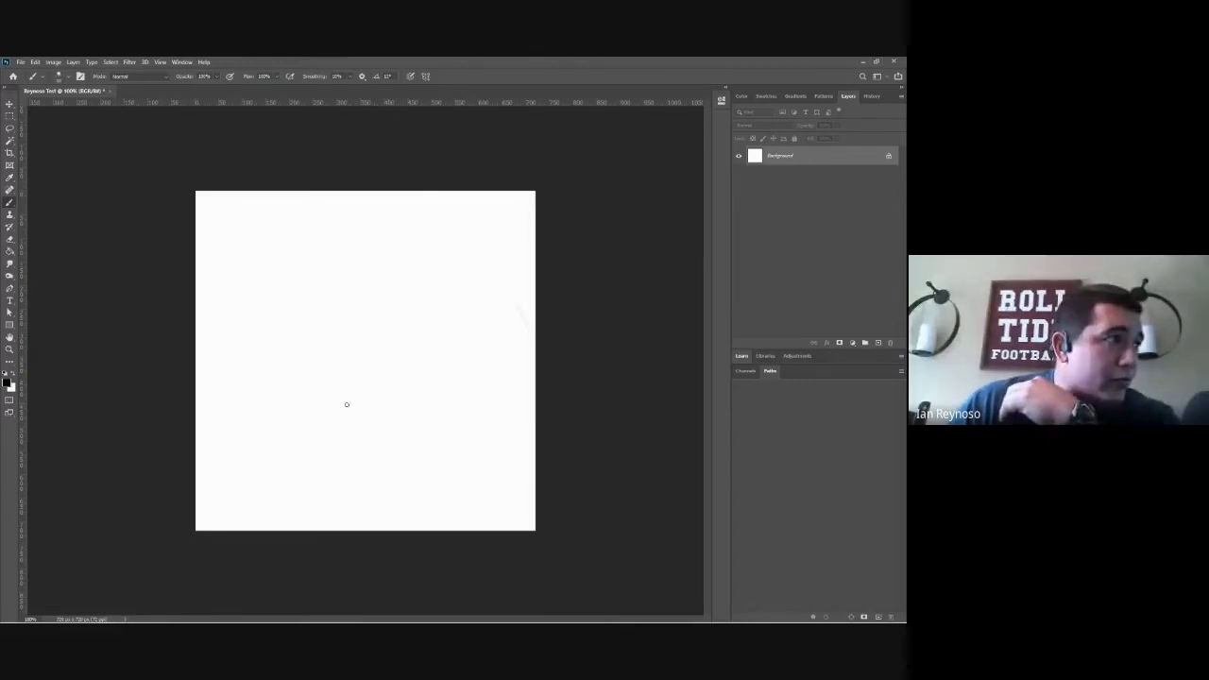
mouse_move(305, 424)
left_mouse_down()
mouse_move(304, 327)
mouse_move(373, 328)
mouse_move(434, 338)
mouse_move(419, 438)
left_mouse_up()
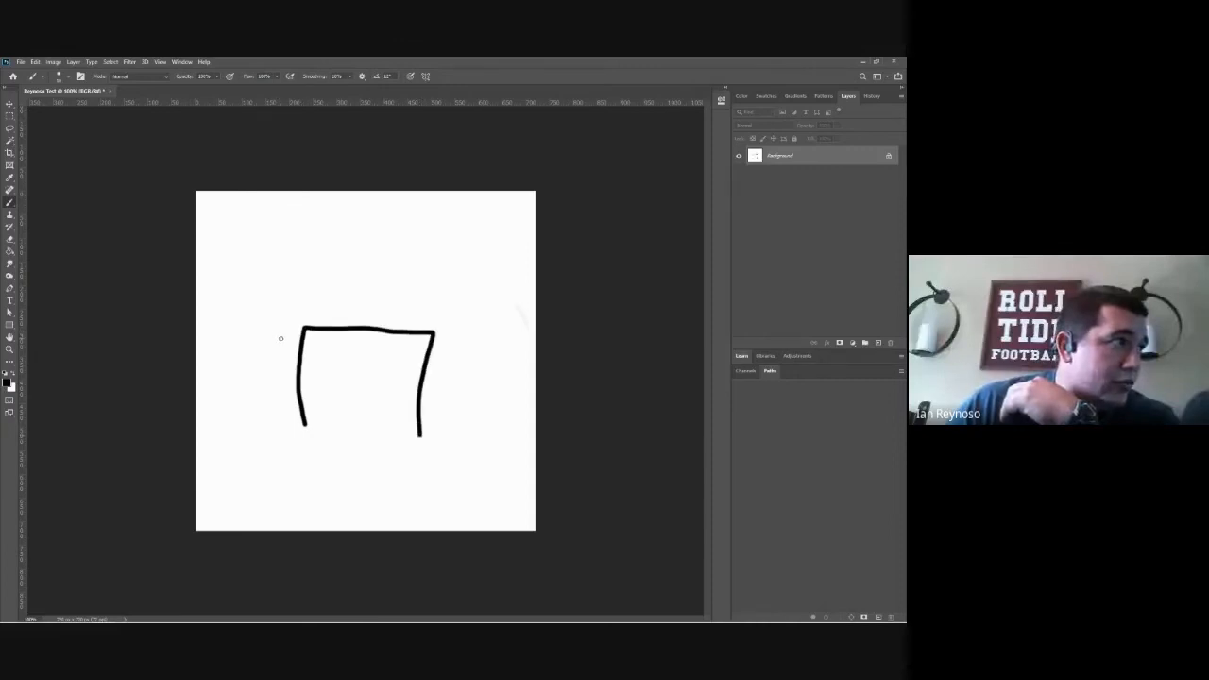
mouse_move(280, 338)
left_mouse_down()
mouse_move(355, 230)
mouse_move(446, 338)
left_mouse_up()
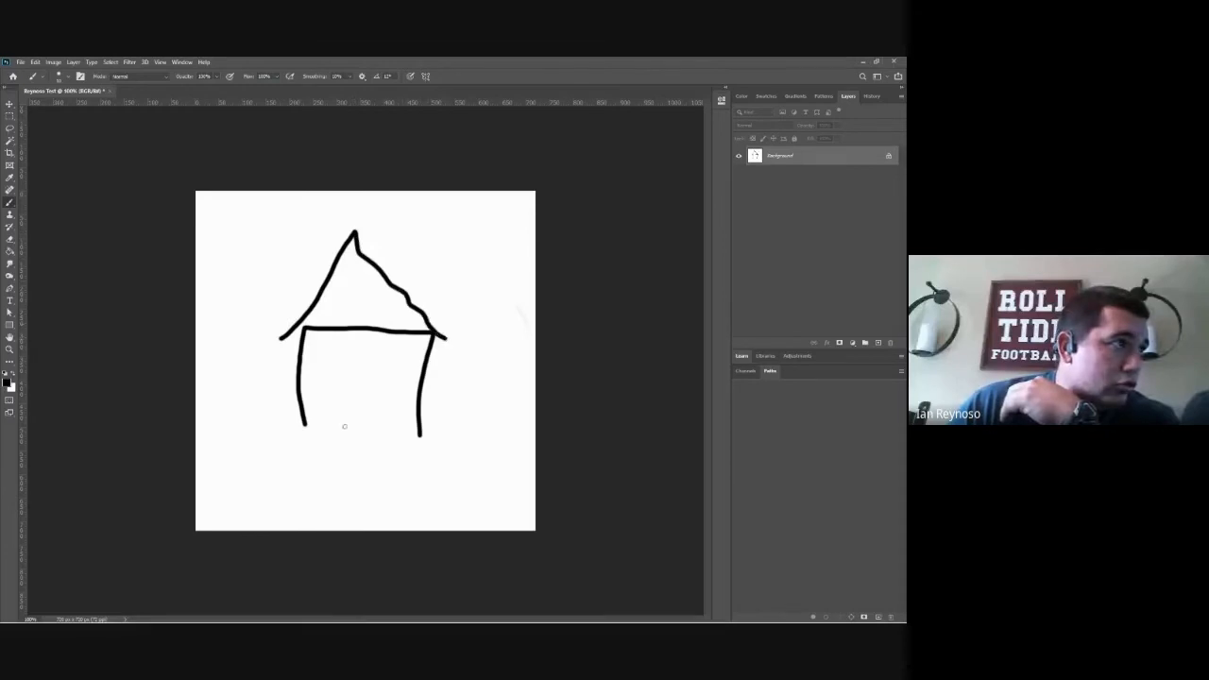
mouse_move(195, 427)
left_mouse_down()
mouse_move(232, 412)
mouse_move(398, 442)
mouse_move(537, 439)
left_mouse_up()
mouse_move(340, 433)
left_mouse_down()
mouse_move(324, 401)
mouse_move(355, 371)
mouse_move(385, 378)
mouse_move(395, 397)
mouse_move(366, 435)
left_mouse_up()
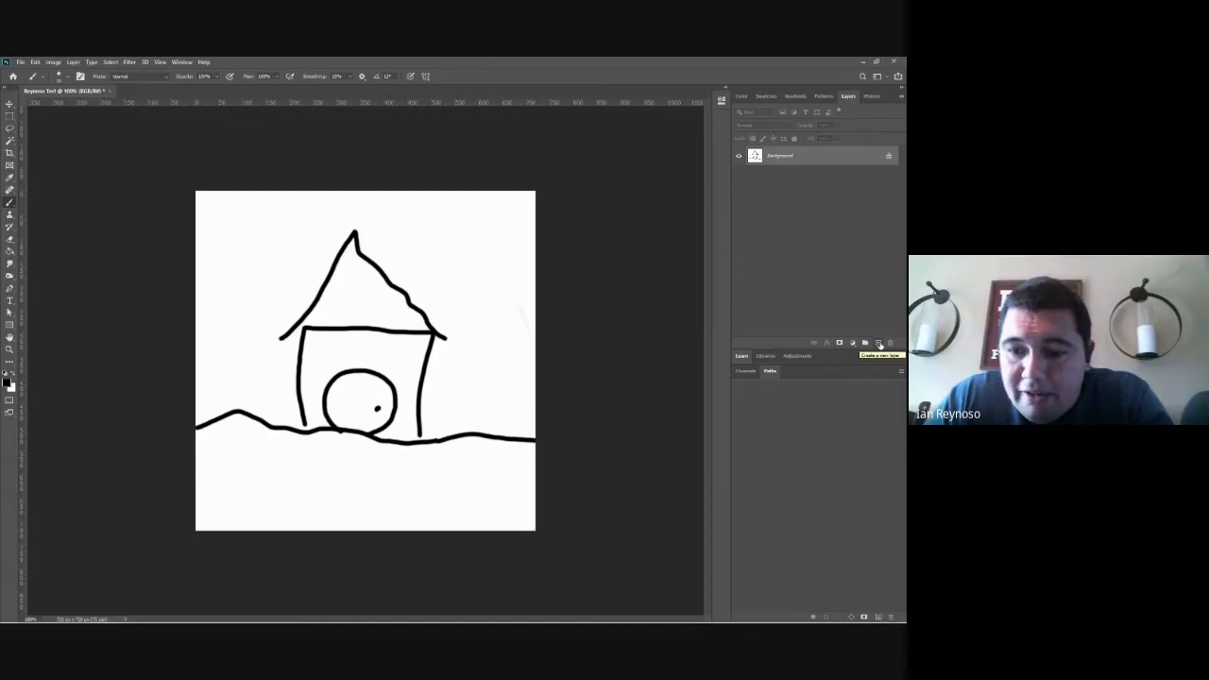
Step: Add a new layer above the house drawing and set the foreground color to bright yellow (RGB 255, 240, 0)
left_click(879, 344)
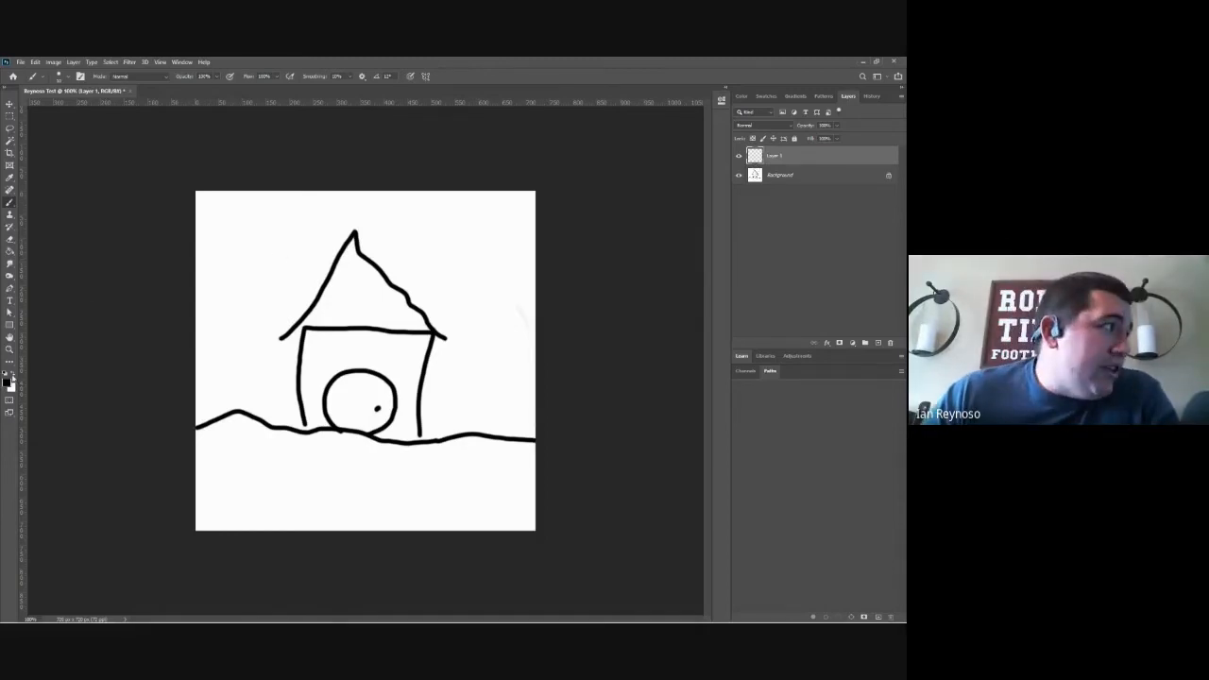
left_click(8, 380)
left_click(352, 350)
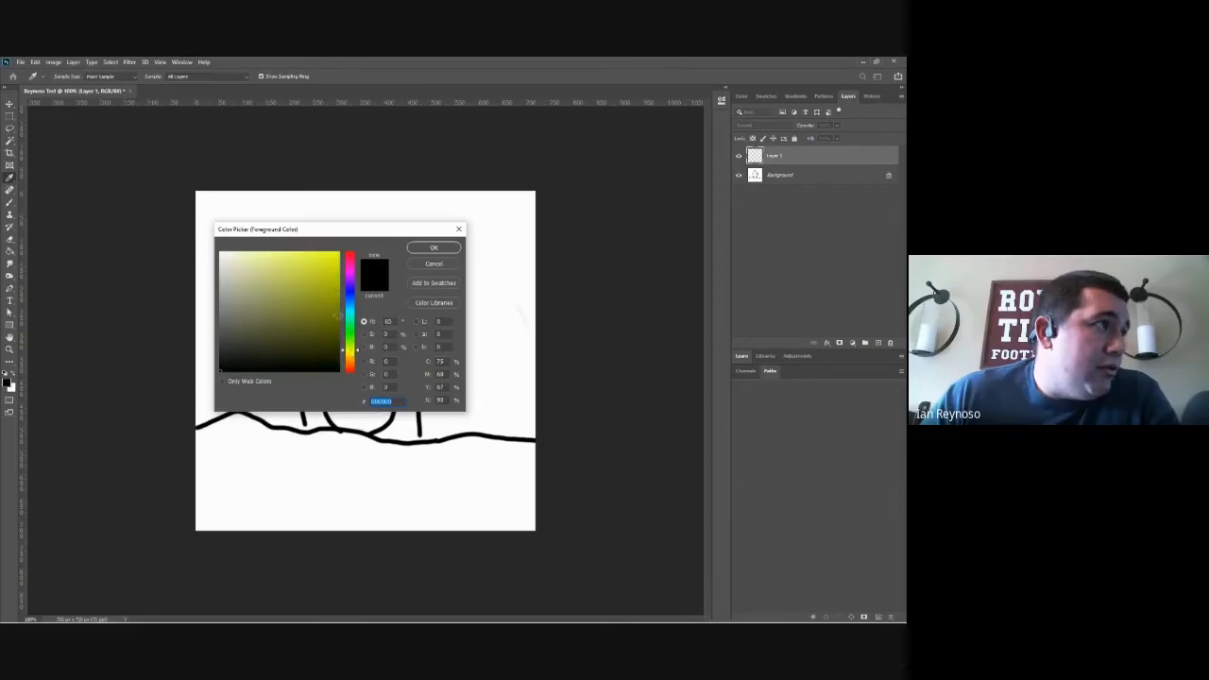
left_click(346, 287)
left_click(352, 360)
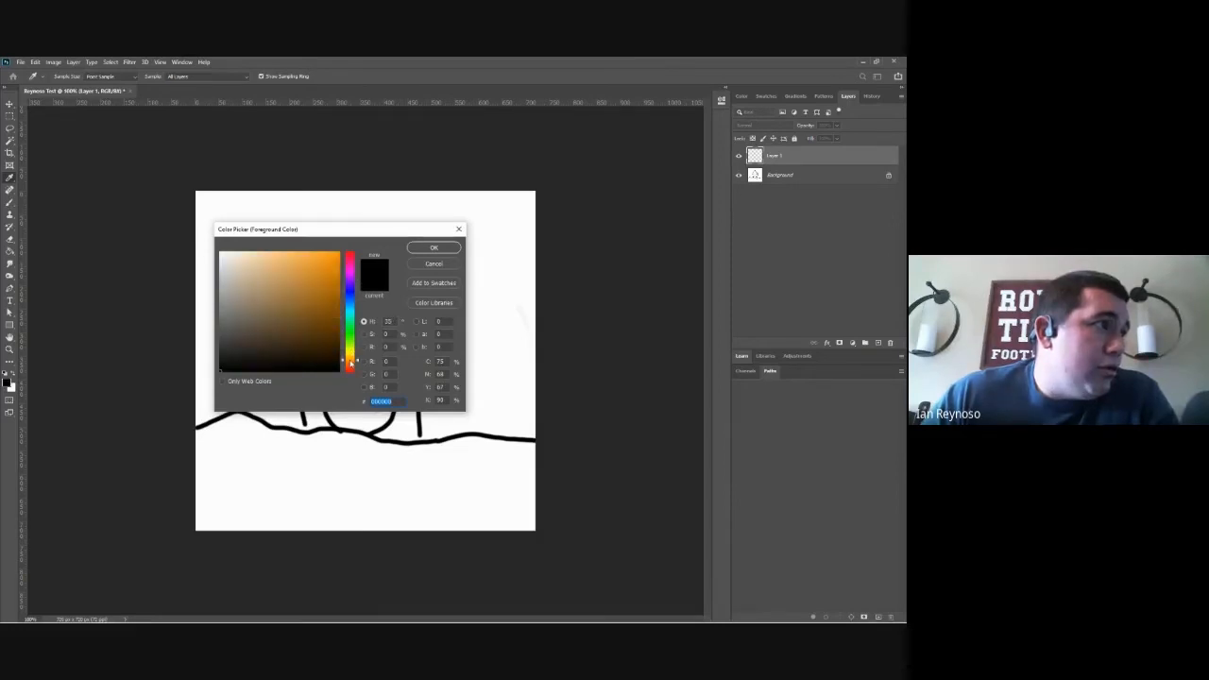
left_click(352, 352)
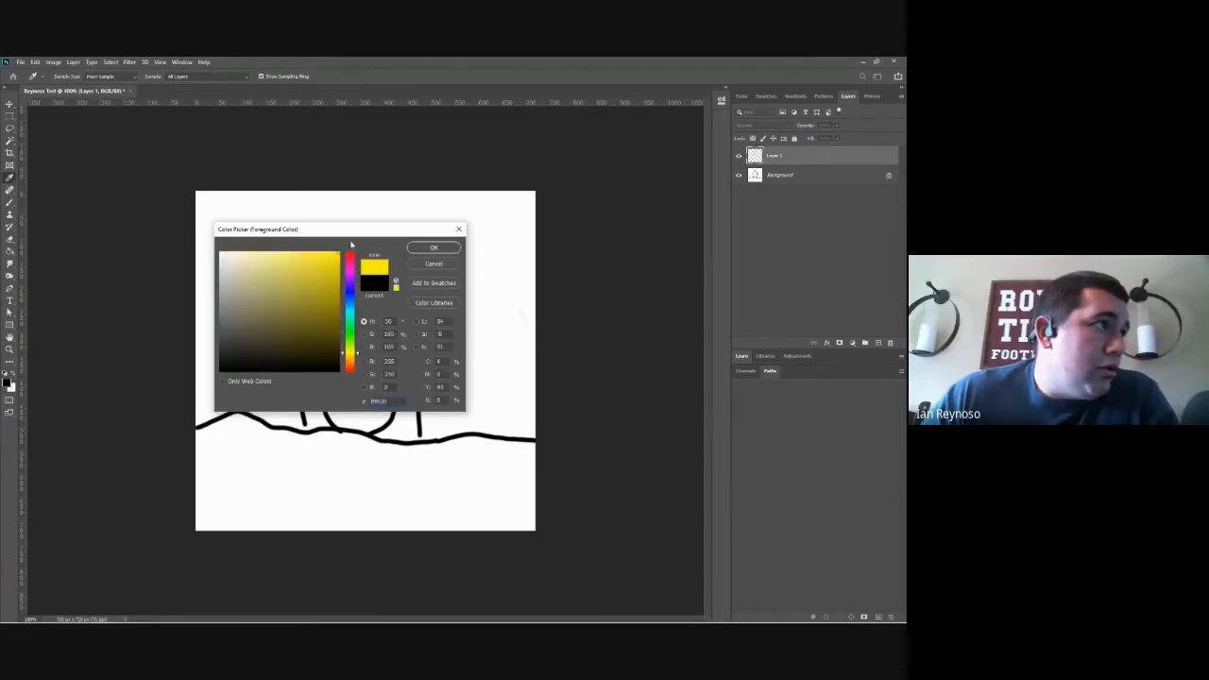
left_click(431, 249)
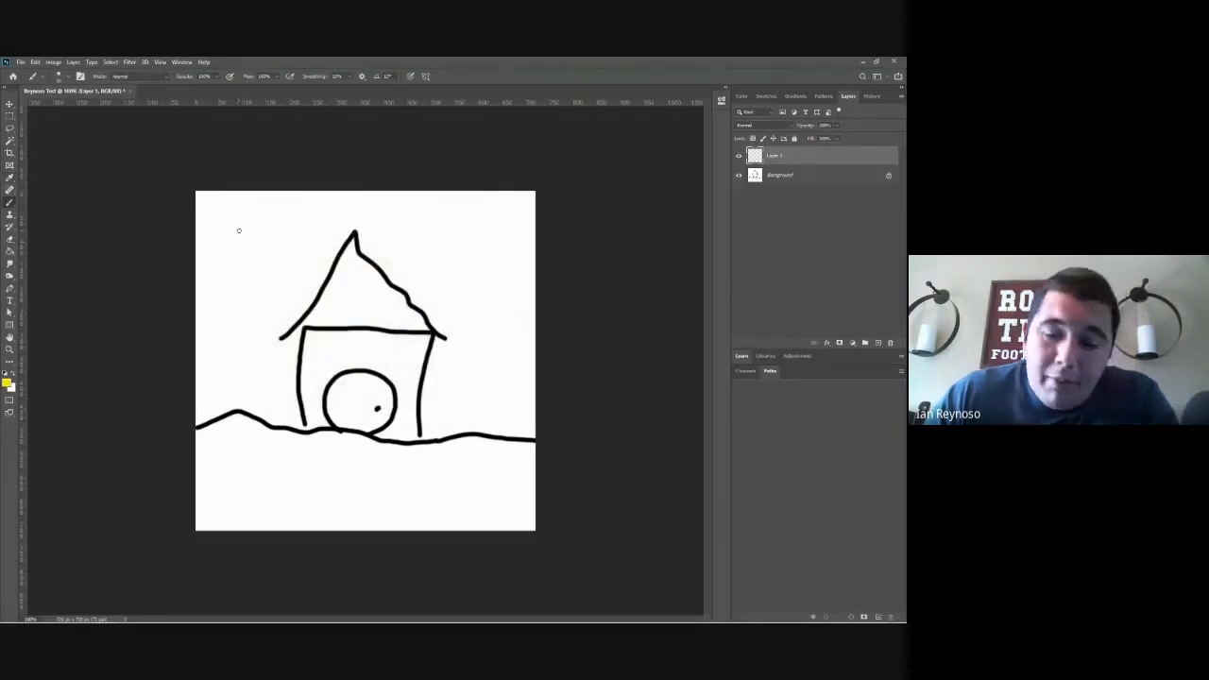
Step: Enlarge the brush and stamp one round yellow sun on the new layer, to the upper left of the house
key("bracketright")
key("bracketright")
key("bracketright")
key("bracketright")
key("bracketright")
key("bracketright")
key("bracketright")
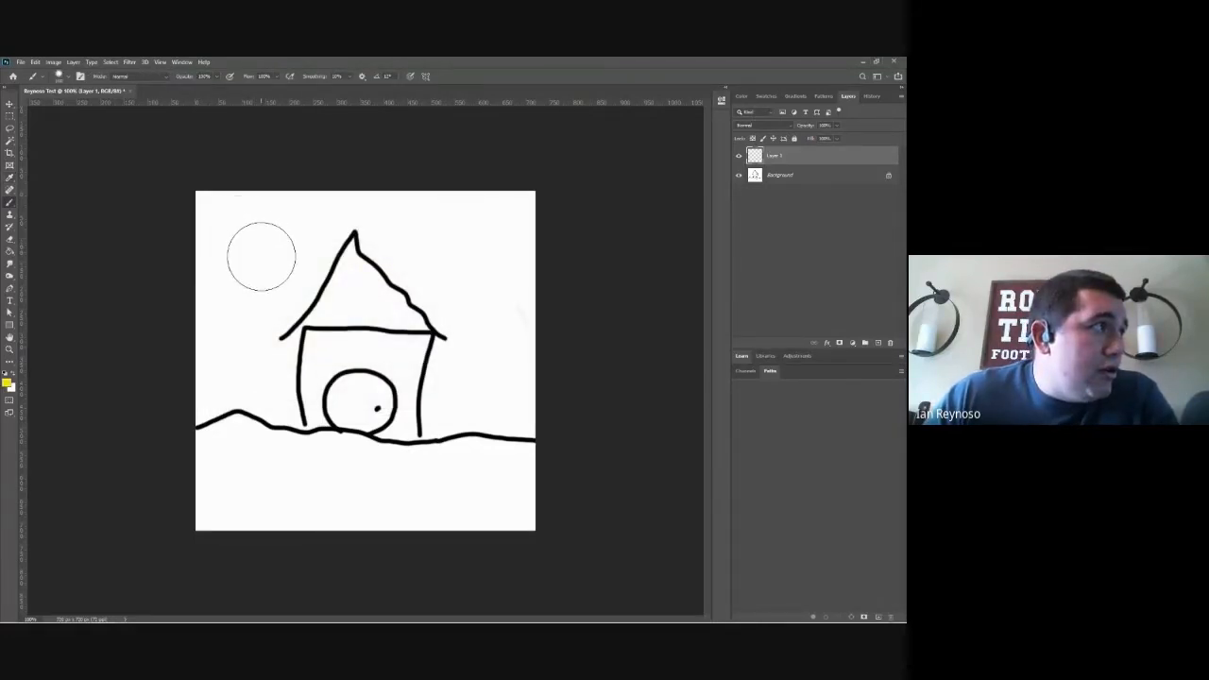
left_click(262, 255)
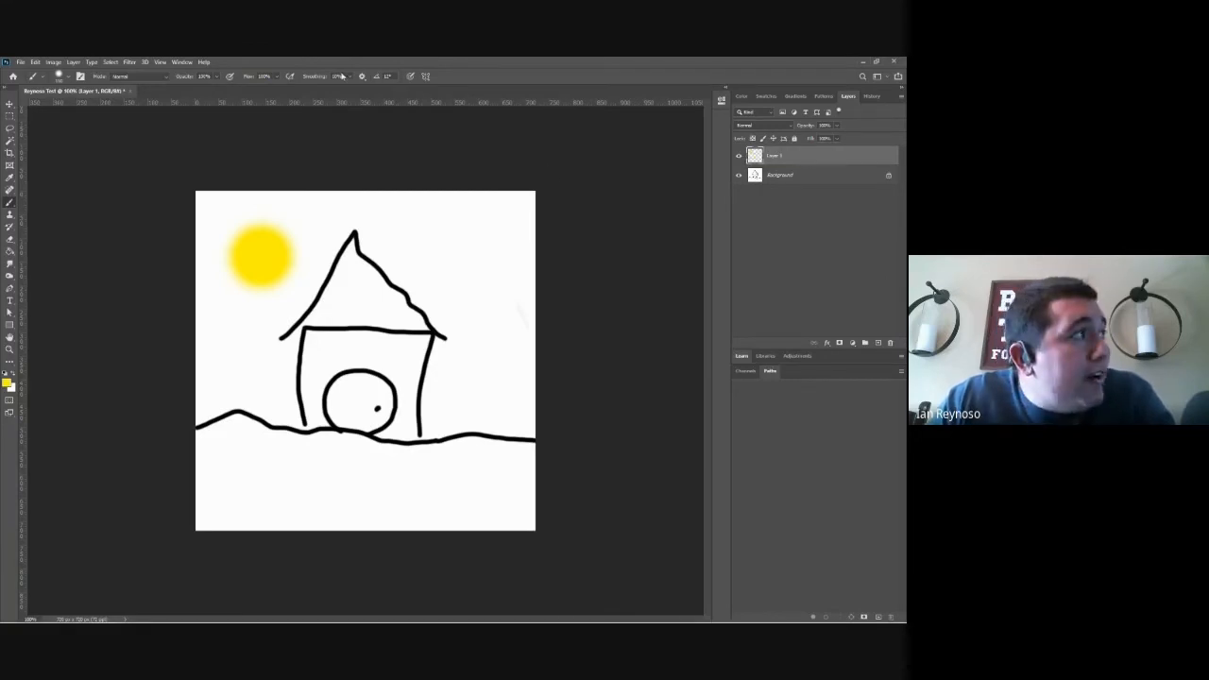
Step: Move the yellow sun to the right side of the house and back to the upper-left part of the canvas
left_click(10, 106)
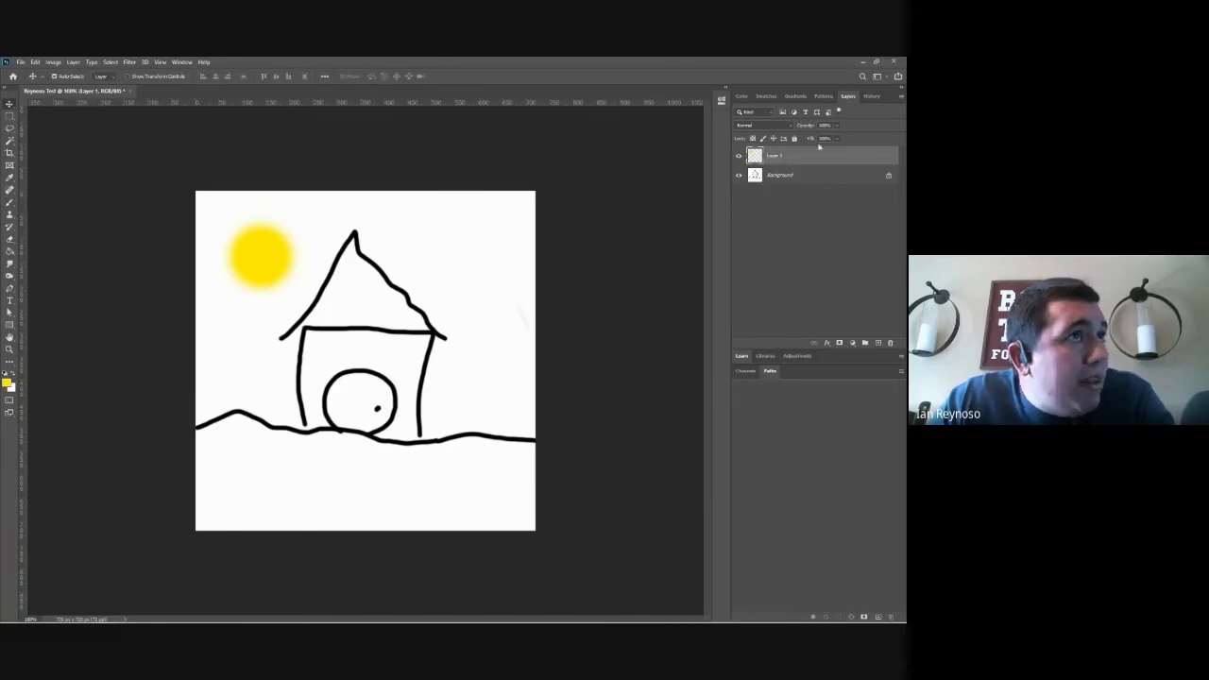
left_click_drag(272, 268, 496, 277)
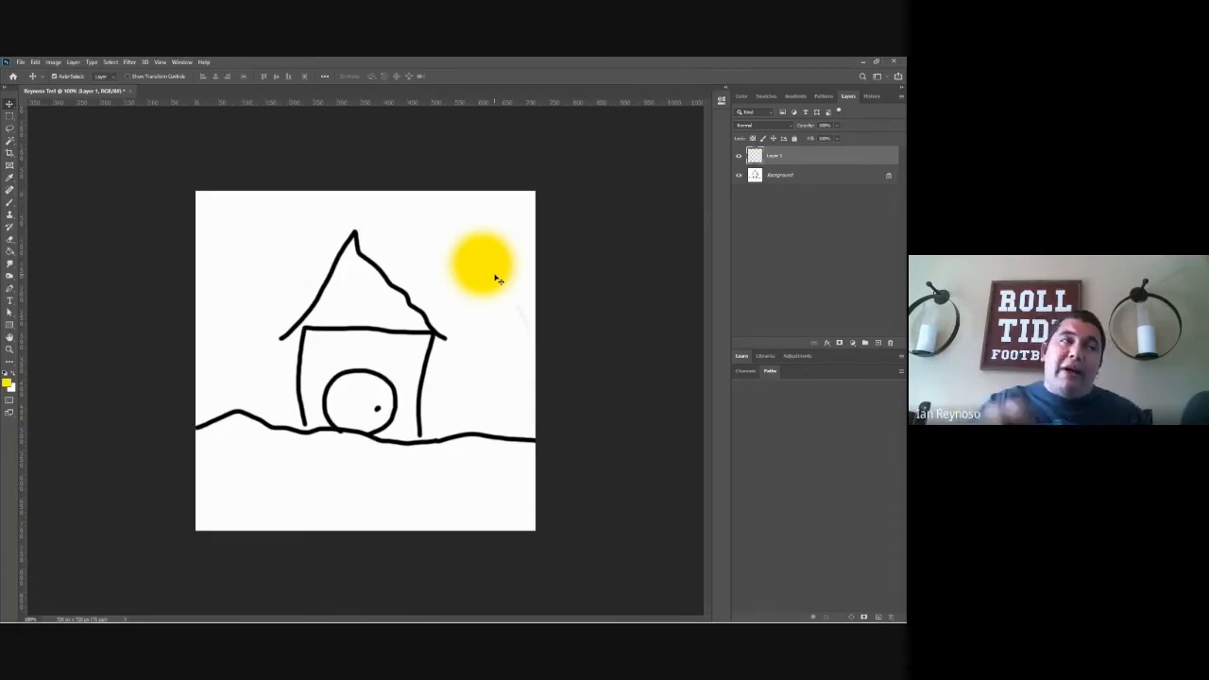
left_click_drag(496, 279, 269, 259)
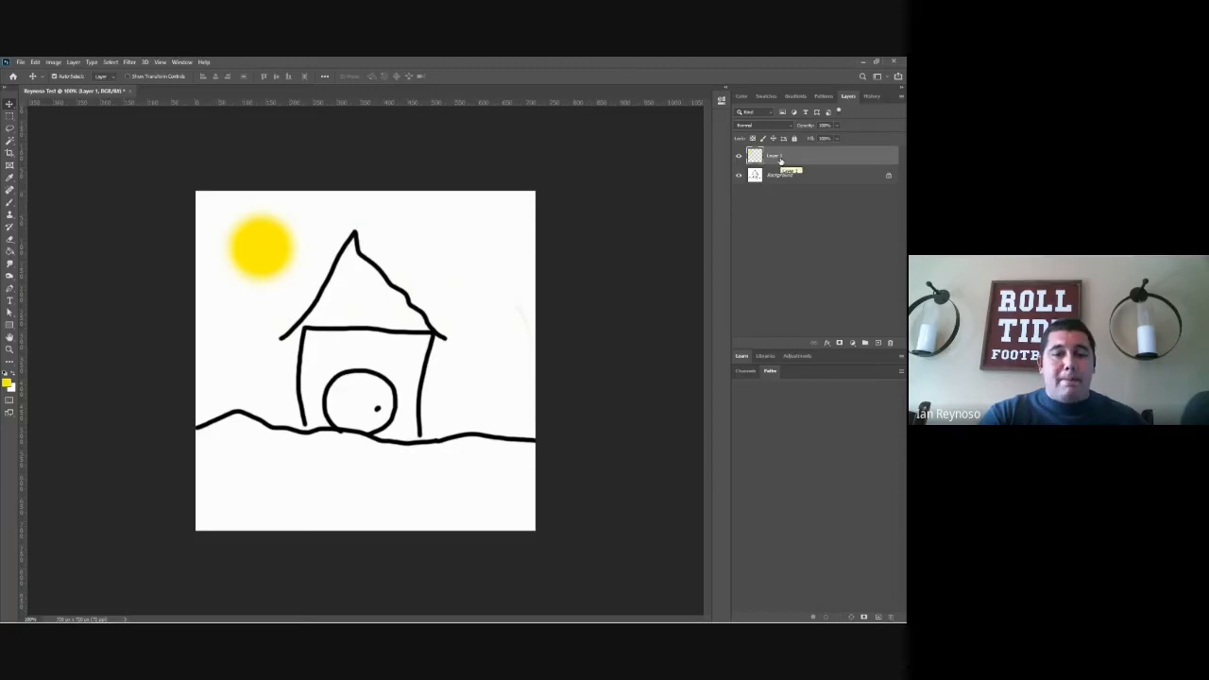
Step: Delete the sun's layer and erase the whole house drawing from the Background layer
key("Delete")
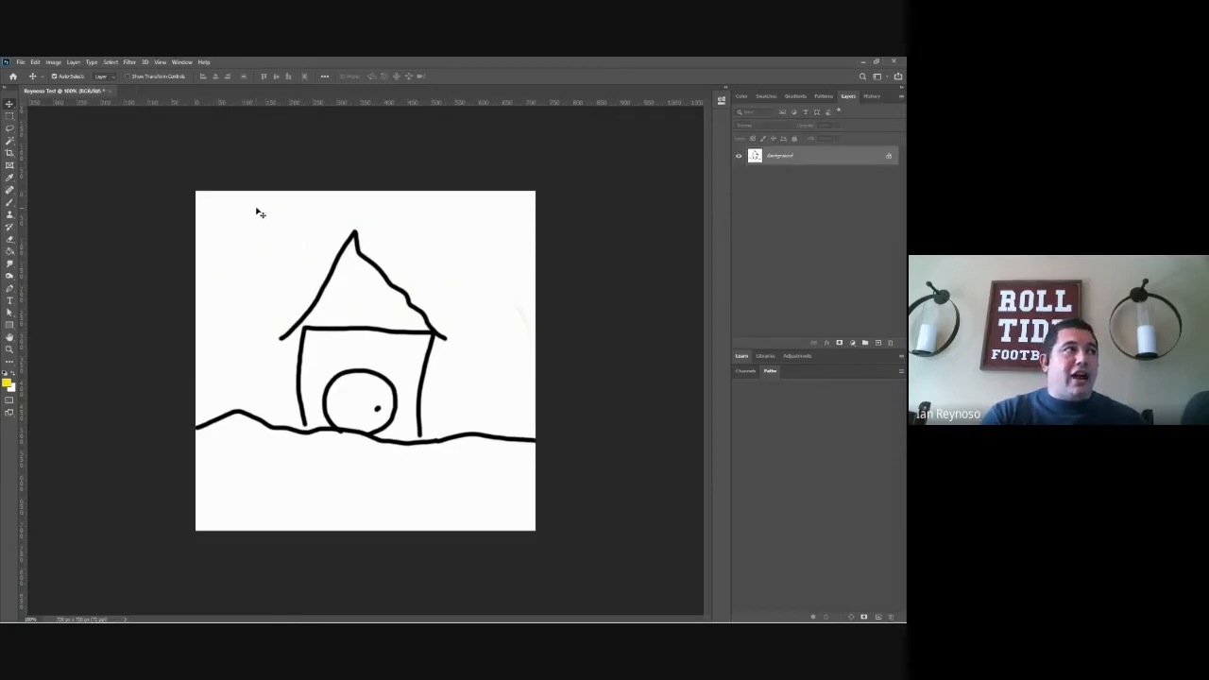
left_click(10, 241)
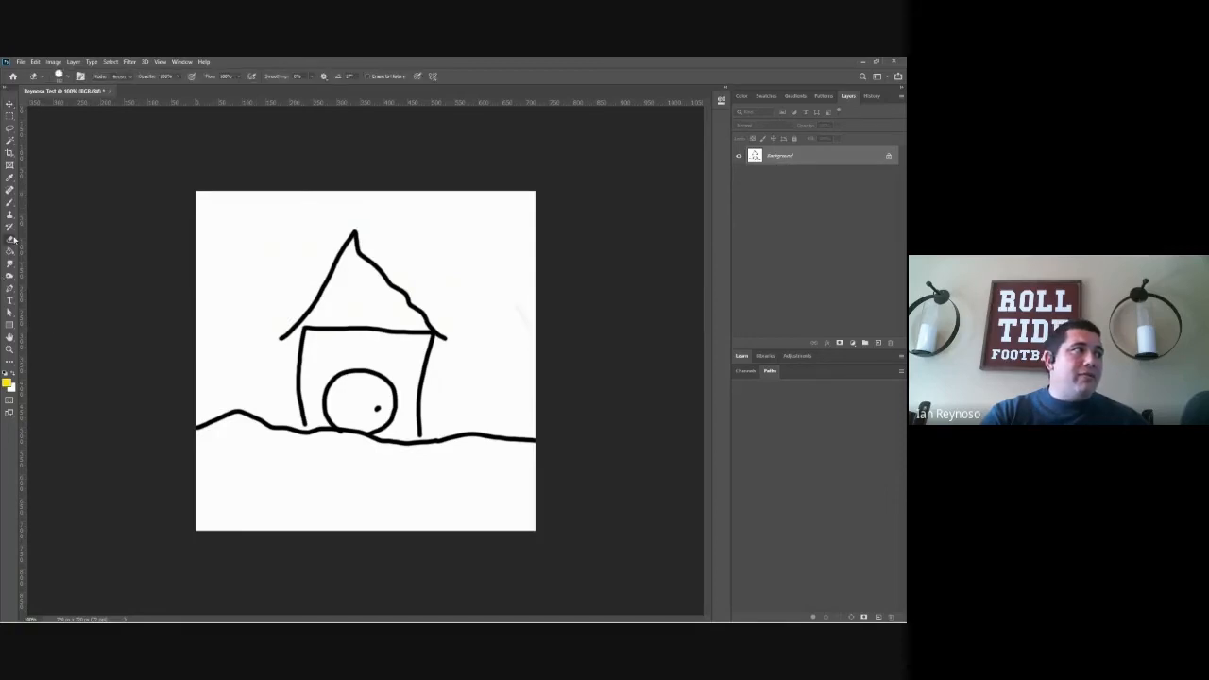
mouse_move(369, 424)
left_mouse_down()
mouse_move(408, 287)
mouse_move(247, 383)
mouse_move(197, 393)
mouse_move(526, 418)
left_mouse_up()
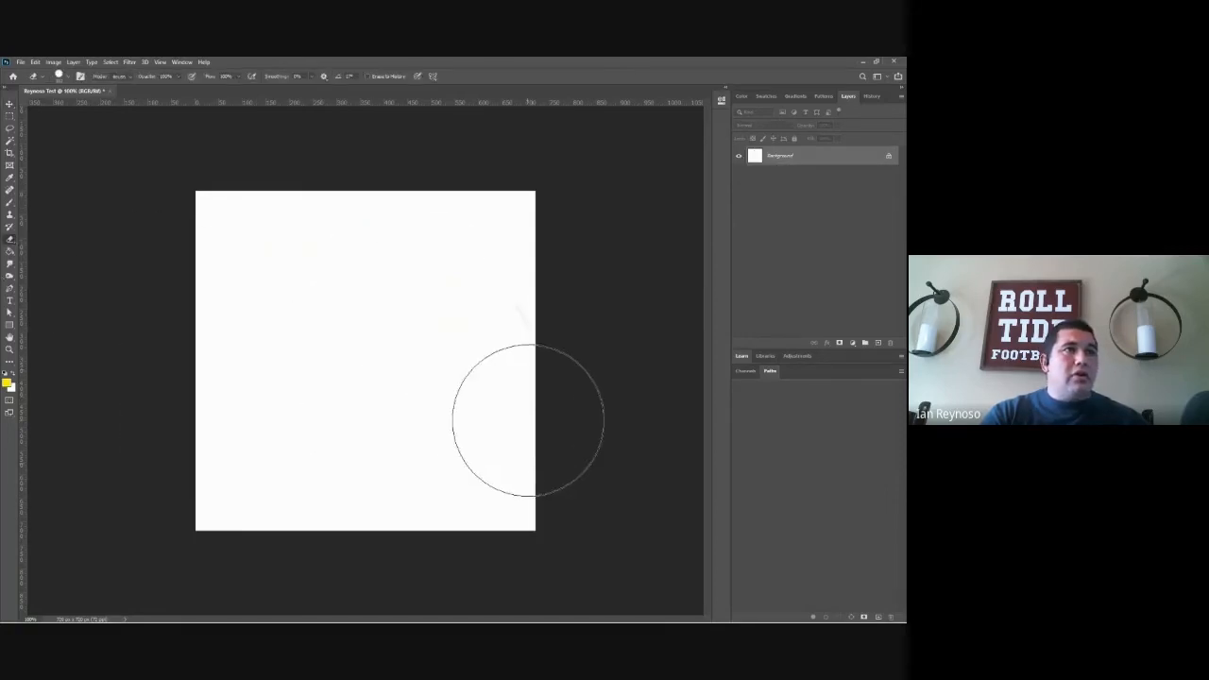
Step: Add a new layer above the blank Background and set the foreground color to orange (RGB 255, 144, 0)
left_click(879, 343)
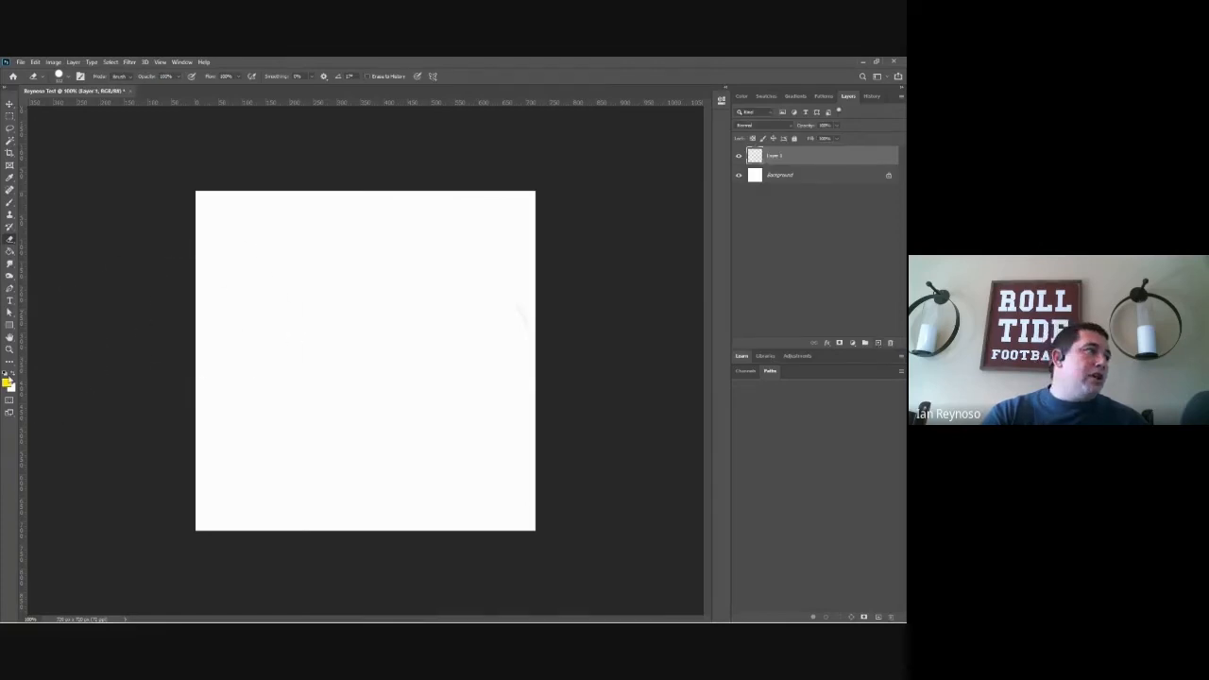
left_click(8, 382)
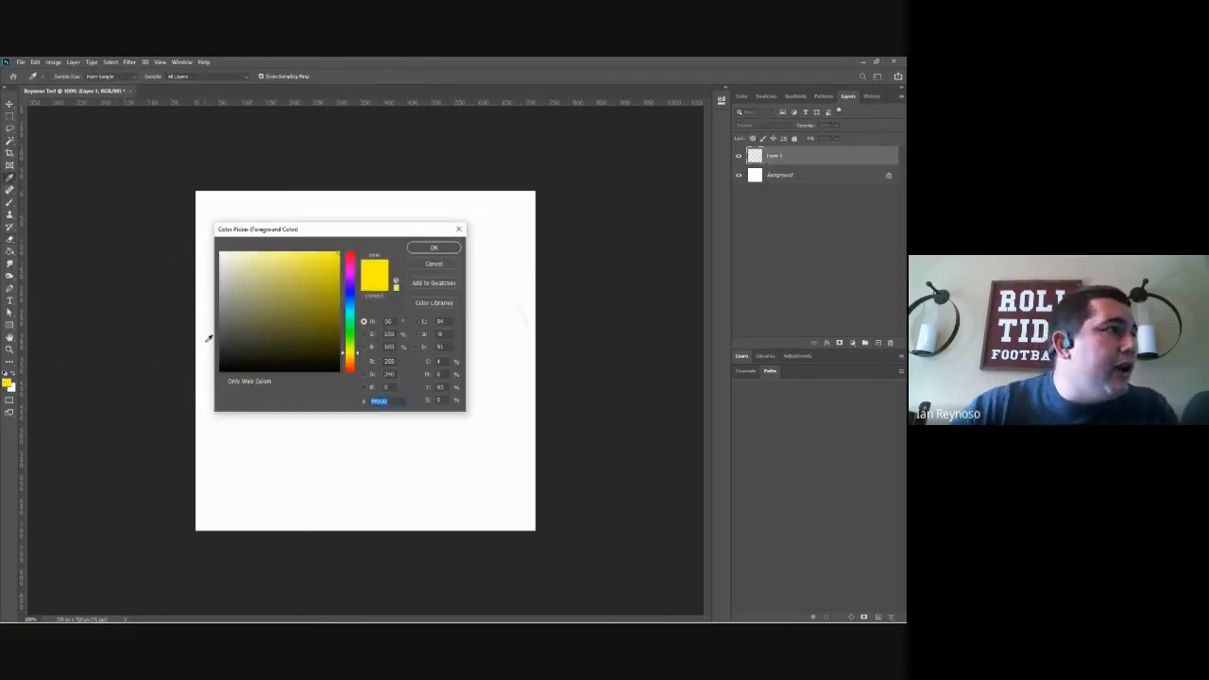
left_click_drag(352, 359, 355, 363)
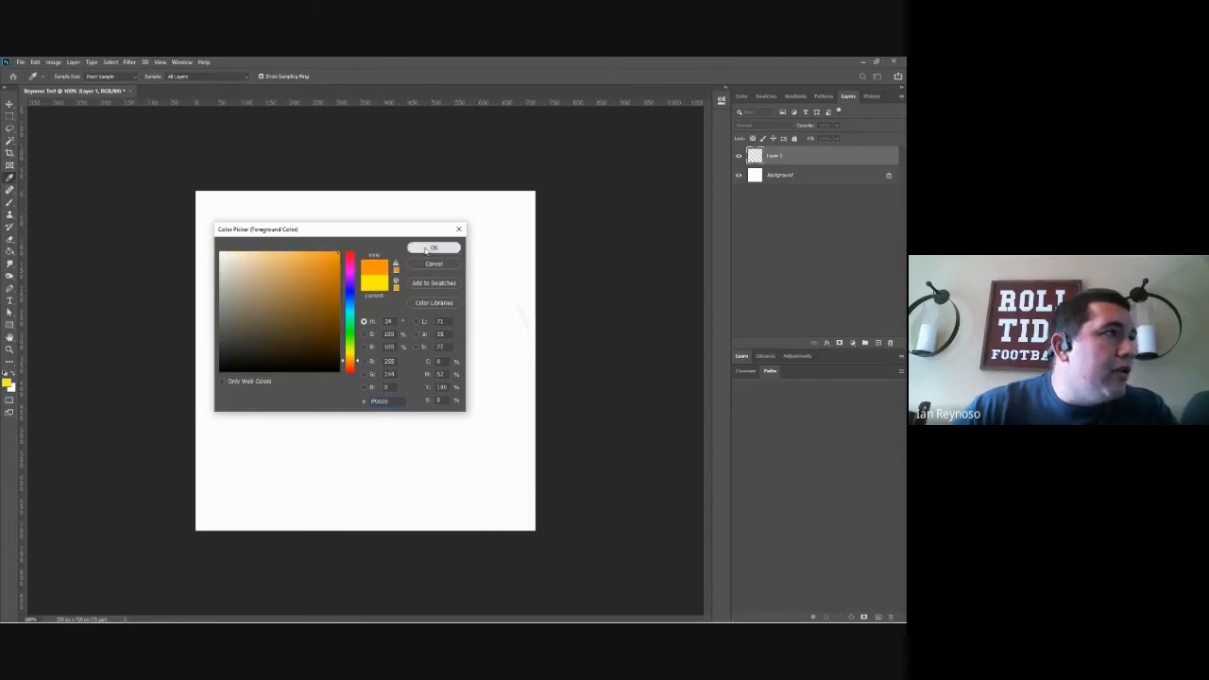
left_click(426, 248)
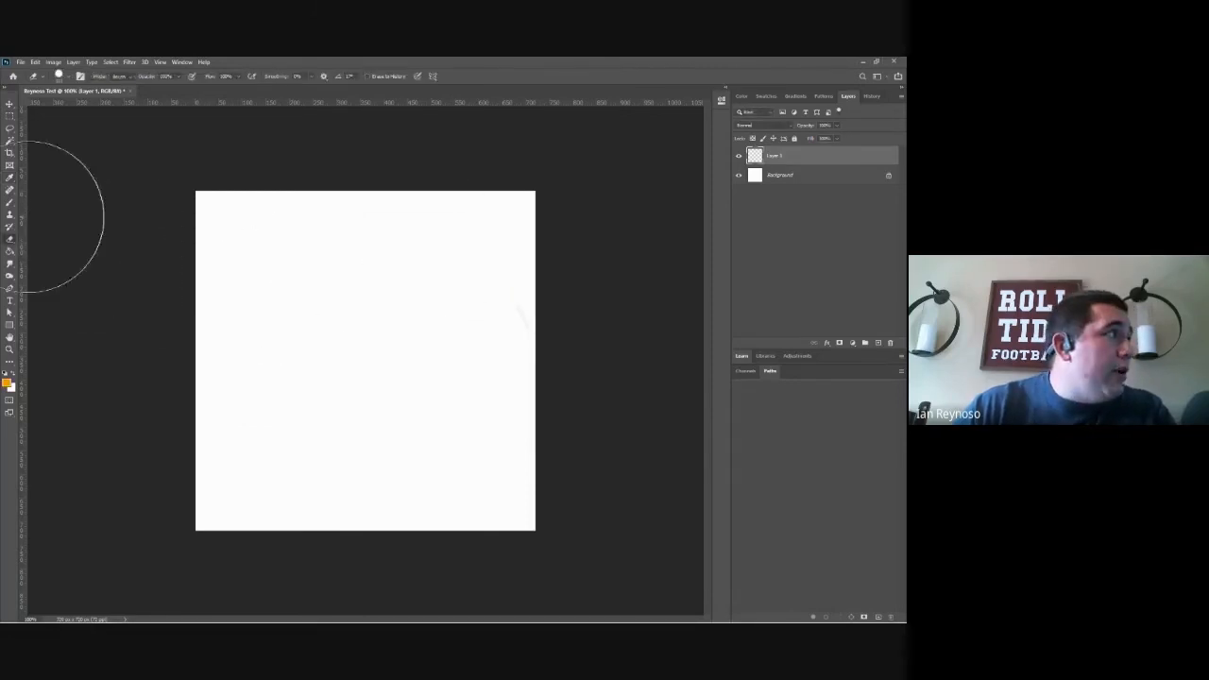
Step: With a smaller brush, paint the orange letters O, S and U overlapping diagonally down the canvas on the new layer
left_click(9, 202)
key("bracketleft")
key("bracketleft")
key("bracketleft")
key("bracketleft")
key("bracketleft")
key("bracketleft")
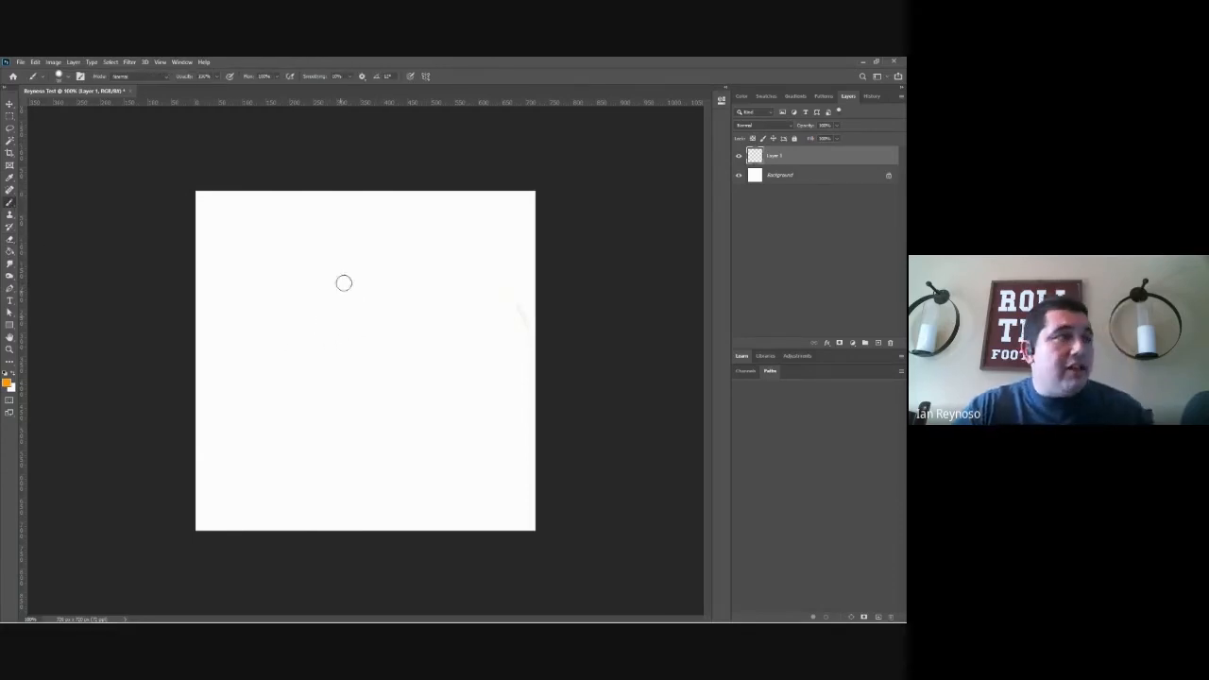
left_click(325, 270)
mouse_move(325, 271)
left_mouse_down()
mouse_move(304, 276)
mouse_move(302, 315)
mouse_move(333, 325)
mouse_move(345, 294)
mouse_move(322, 261)
left_mouse_up()
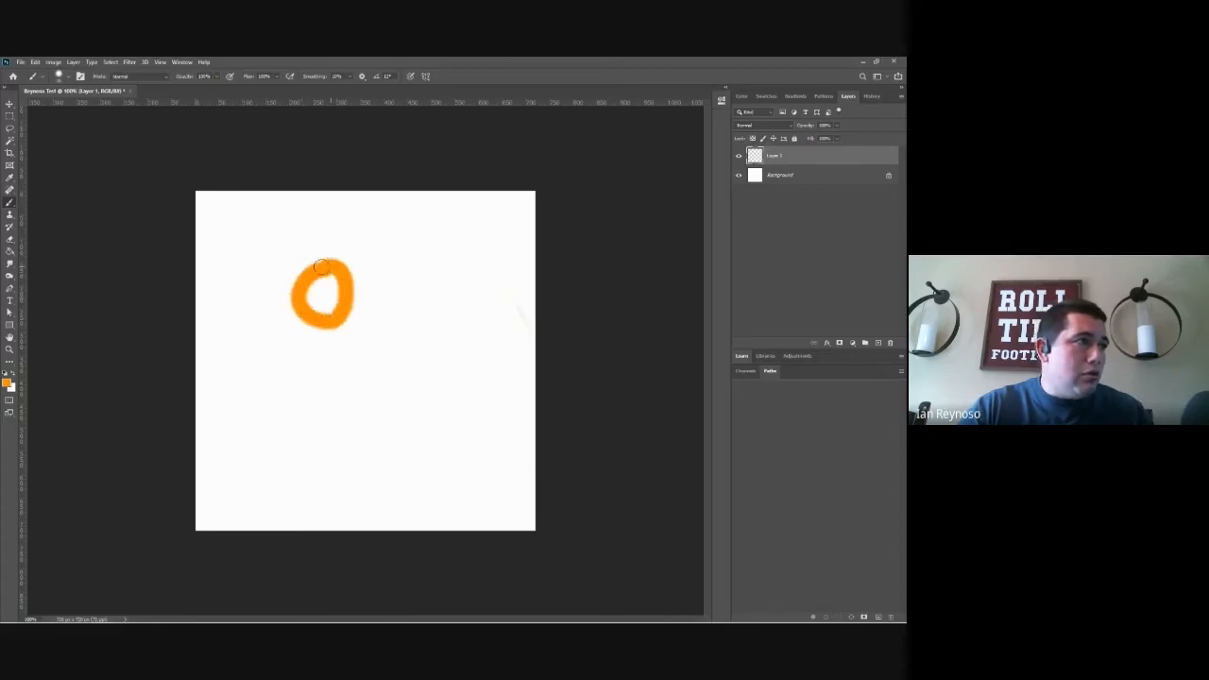
left_click(366, 313)
mouse_move(366, 312)
left_mouse_down()
mouse_move(330, 309)
mouse_move(334, 332)
mouse_move(366, 333)
mouse_move(379, 355)
mouse_move(314, 353)
mouse_move(388, 393)
mouse_move(412, 371)
mouse_move(407, 348)
left_mouse_up()
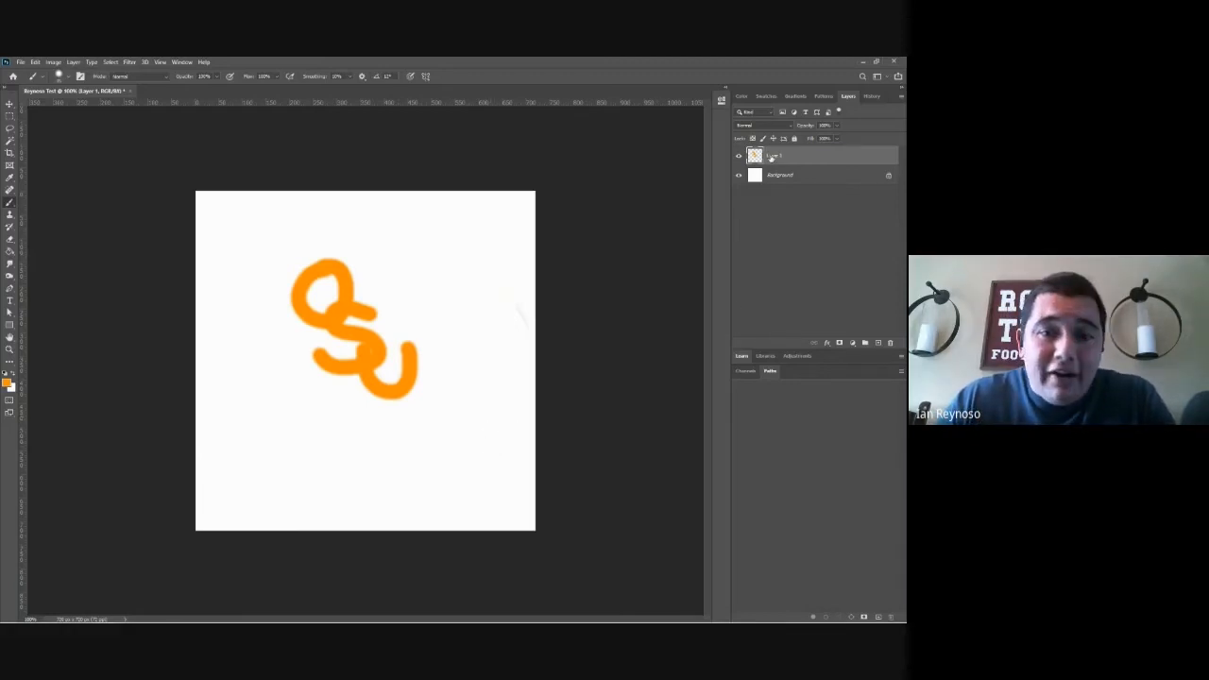
Step: Move the orange letters slightly down and right to the canvas center, and add a second empty layer above them
left_click(9, 104)
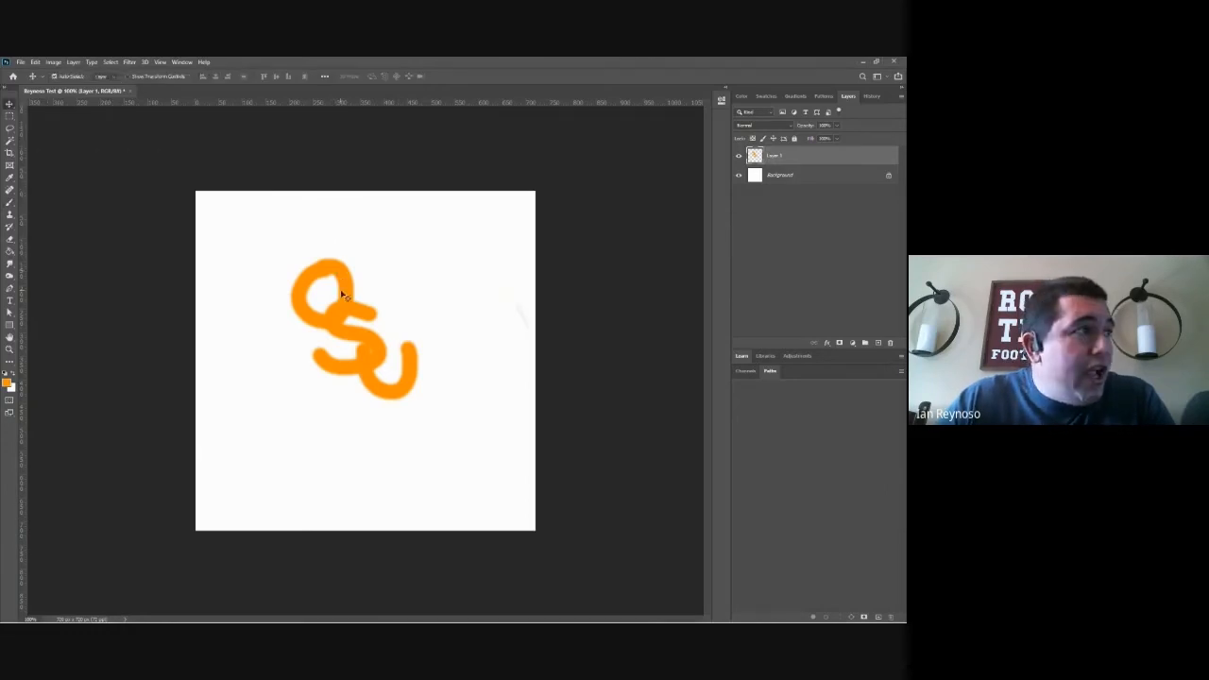
mouse_move(343, 295)
left_mouse_down()
mouse_move(310, 356)
mouse_move(279, 336)
mouse_move(330, 287)
mouse_move(470, 309)
mouse_move(534, 335)
mouse_move(528, 354)
mouse_move(466, 359)
mouse_move(408, 334)
mouse_move(346, 344)
left_mouse_up()
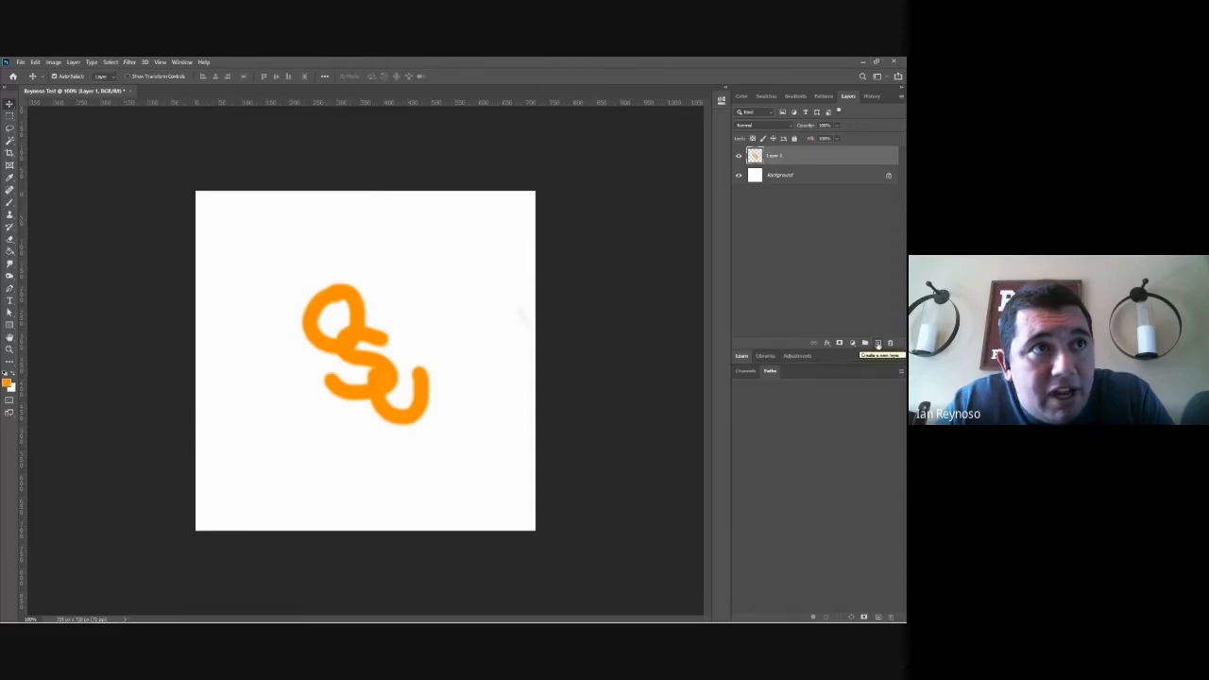
left_click(878, 344)
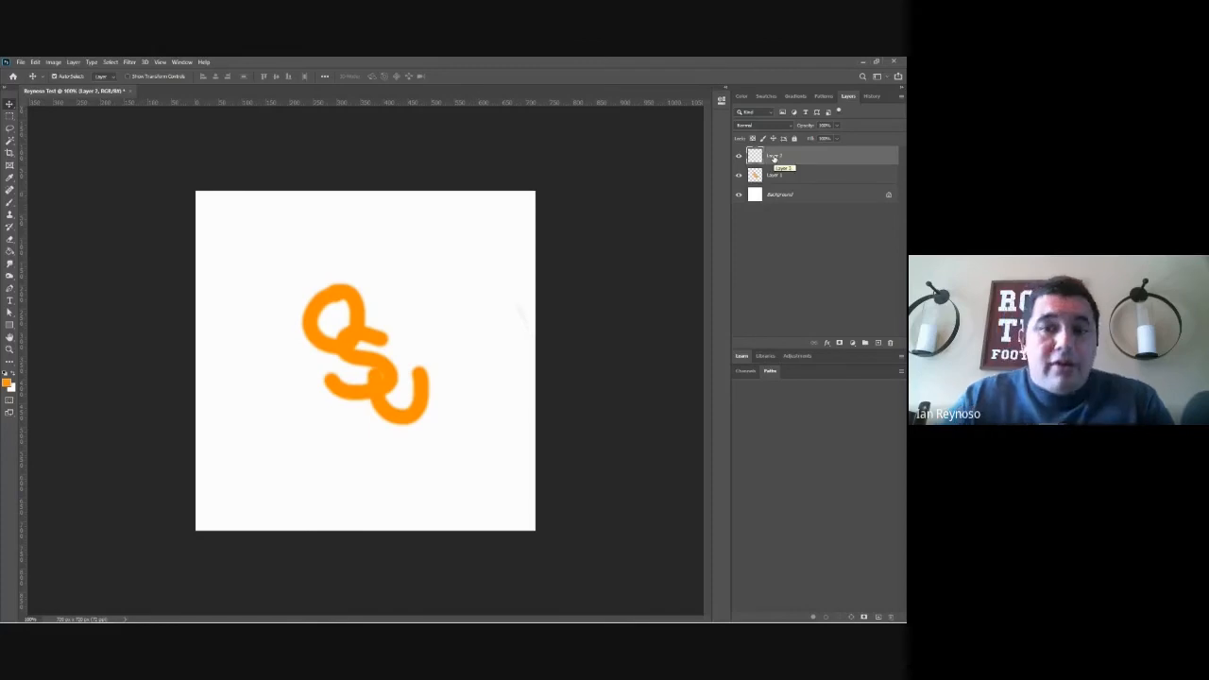
Step: Set the foreground color to red and paint a circle with a diagonal slash around the orange letters on the top layer
left_click(9, 382)
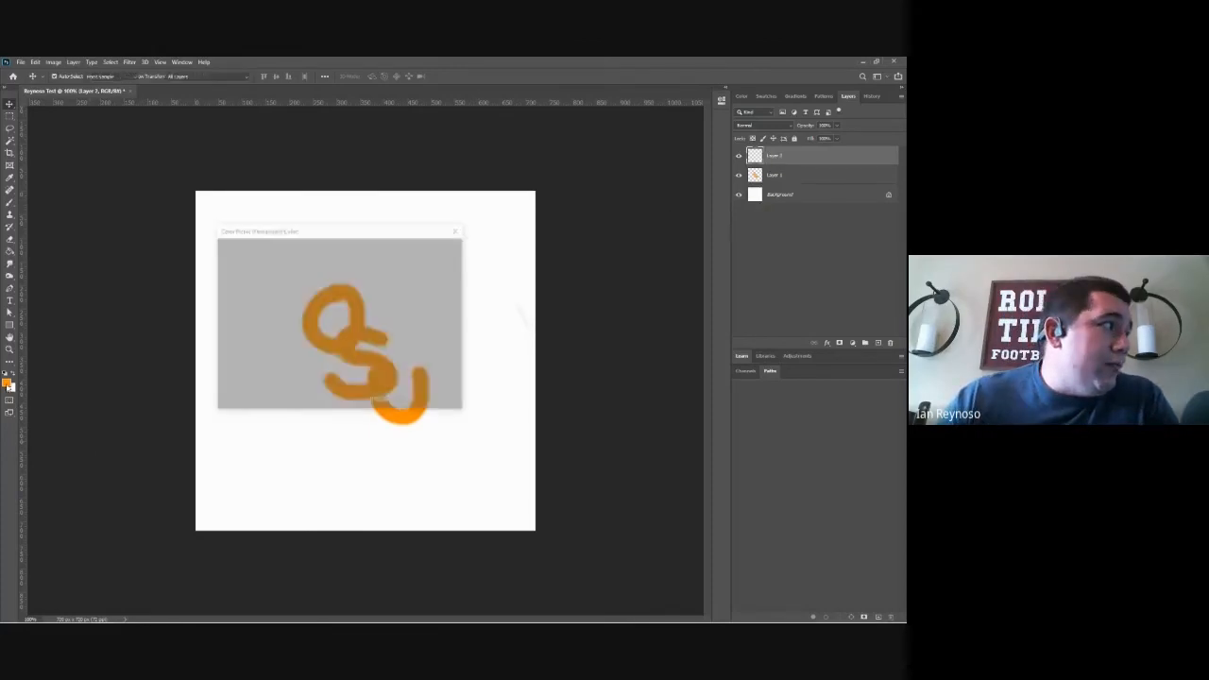
left_click_drag(352, 272, 356, 244)
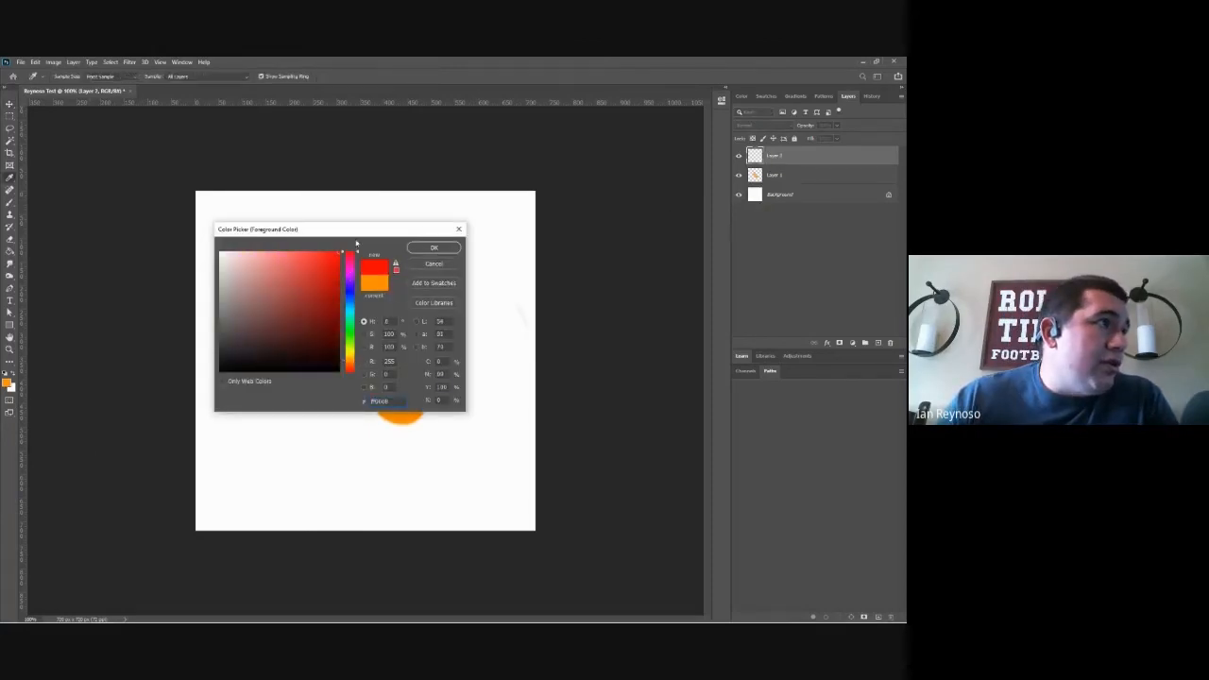
left_click(432, 248)
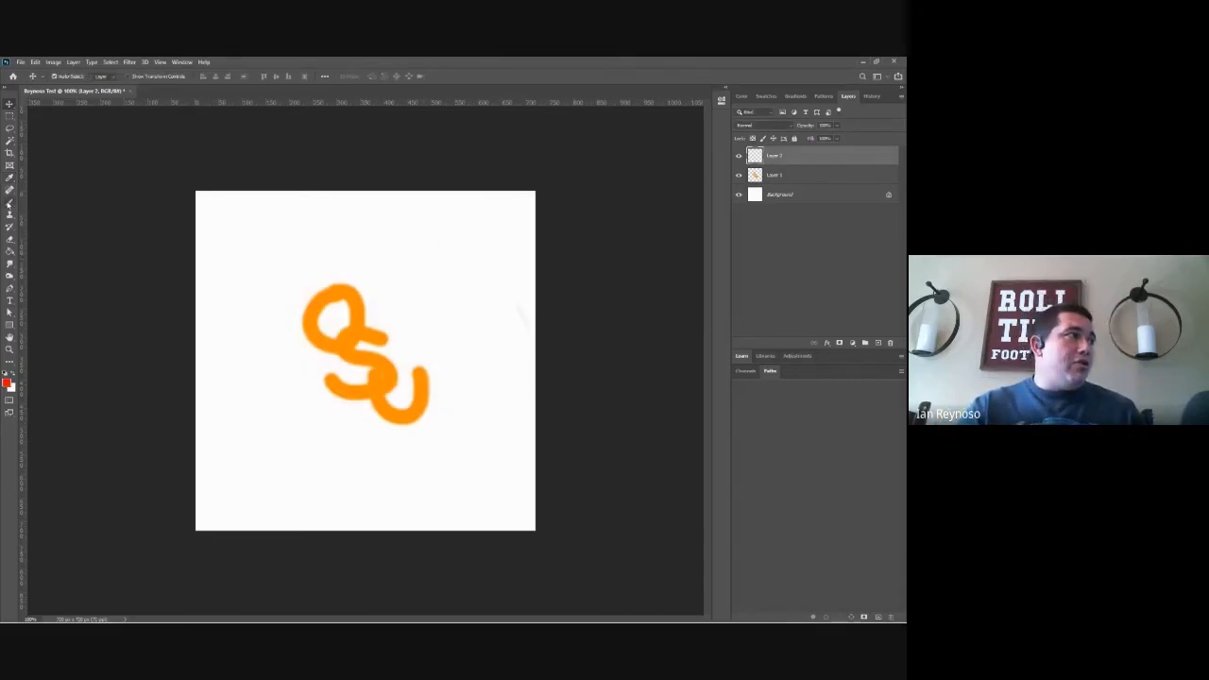
left_click(9, 202)
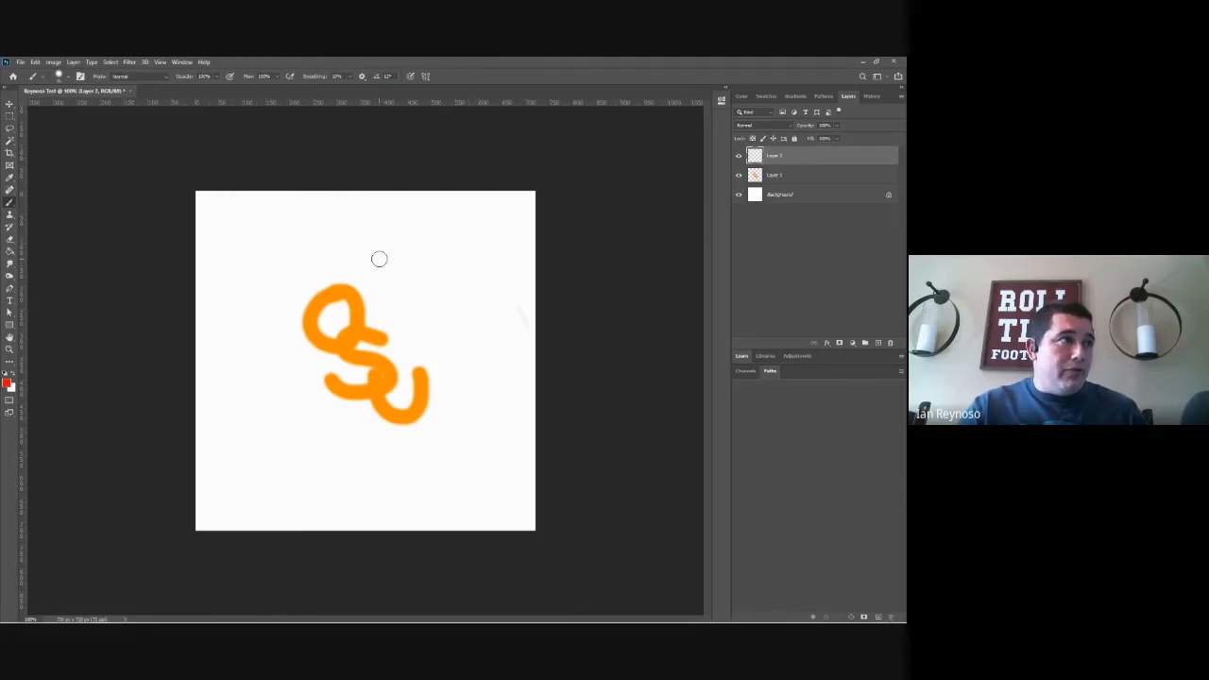
mouse_move(379, 259)
left_mouse_down()
mouse_move(326, 257)
mouse_move(292, 274)
mouse_move(279, 349)
mouse_move(312, 426)
mouse_move(375, 448)
mouse_move(426, 434)
mouse_move(464, 353)
mouse_move(448, 311)
mouse_move(357, 249)
left_mouse_up()
left_click_drag(423, 283, 317, 446)
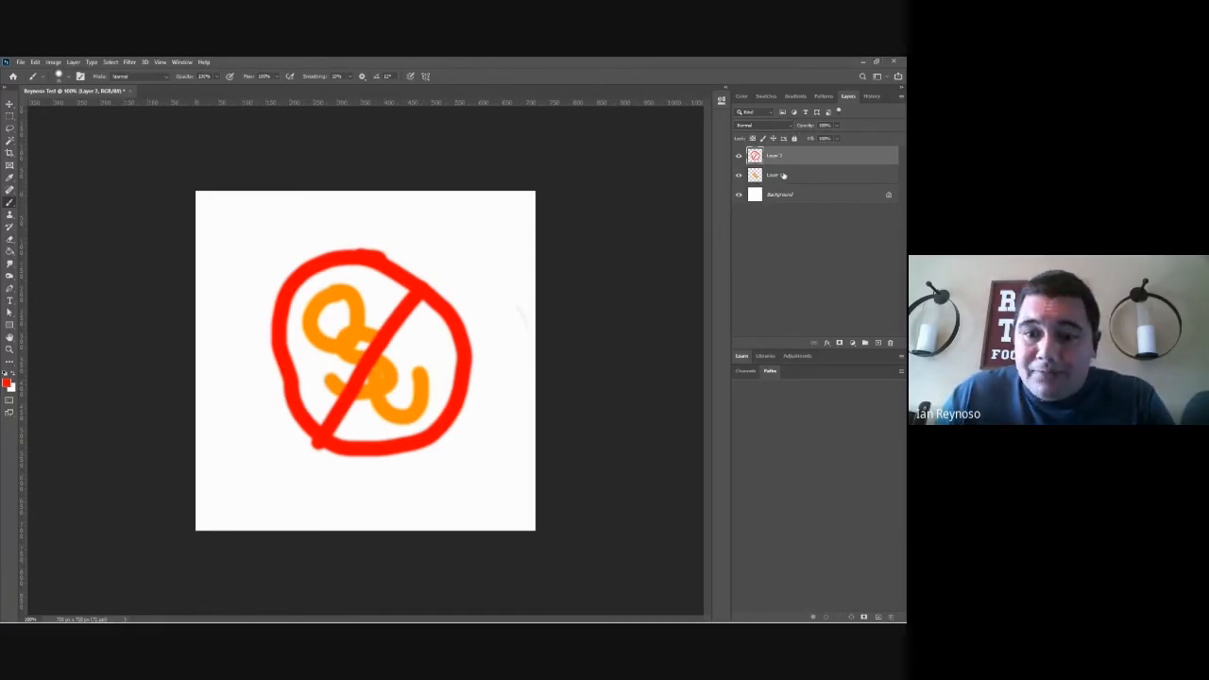
Step: With Auto-Select off, move the orange letters slightly down inside the red sign, and add an empty layer directly above them
left_click(10, 105)
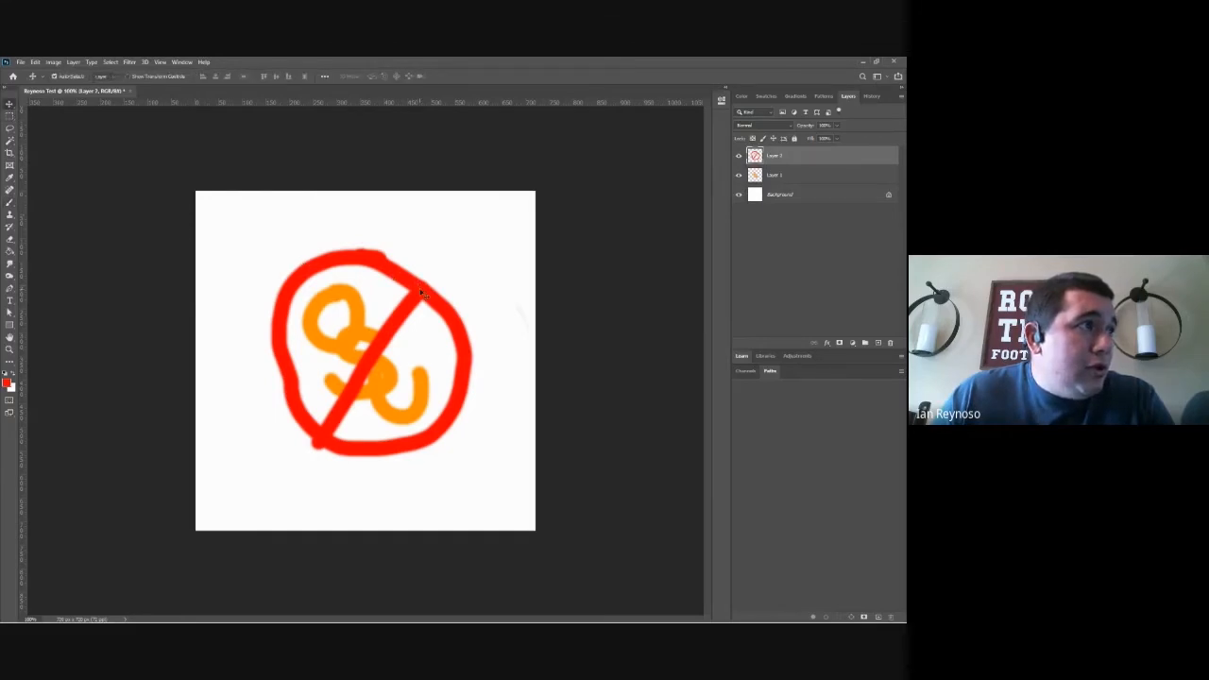
mouse_move(419, 288)
left_mouse_down()
mouse_move(360, 269)
mouse_move(359, 334)
mouse_move(465, 341)
mouse_move(468, 277)
mouse_move(397, 279)
mouse_move(422, 294)
left_mouse_up()
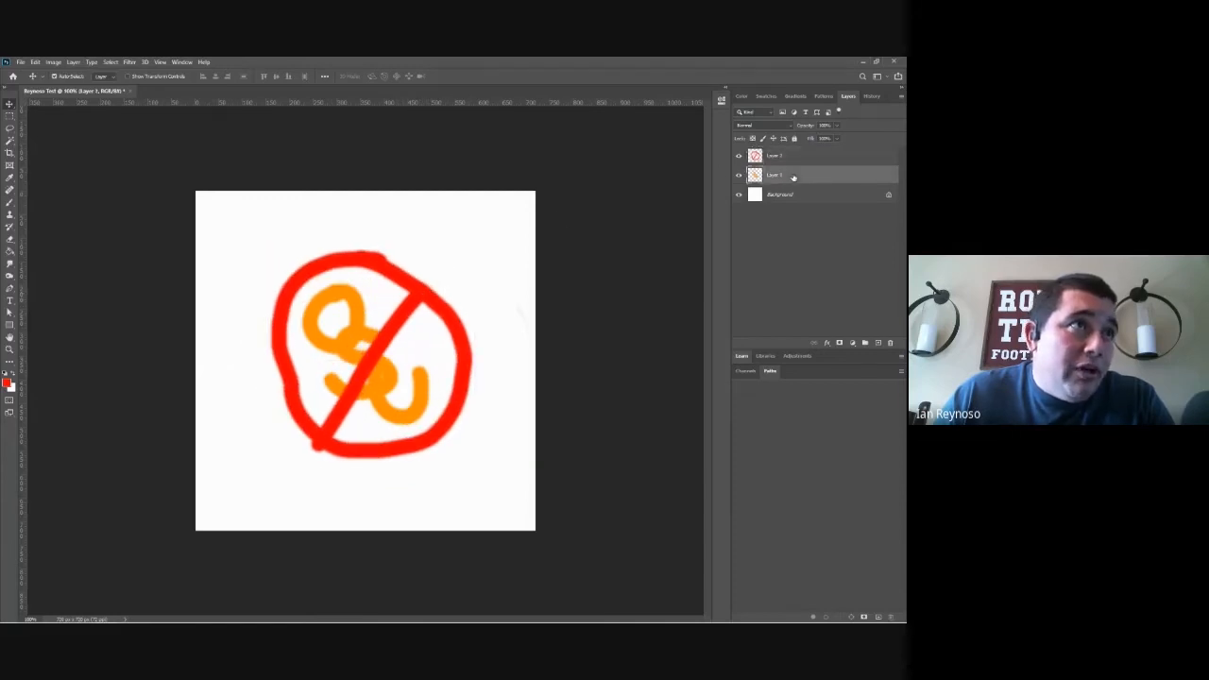
mouse_move(376, 364)
left_mouse_down()
mouse_move(391, 351)
mouse_move(383, 387)
mouse_move(375, 360)
left_mouse_up()
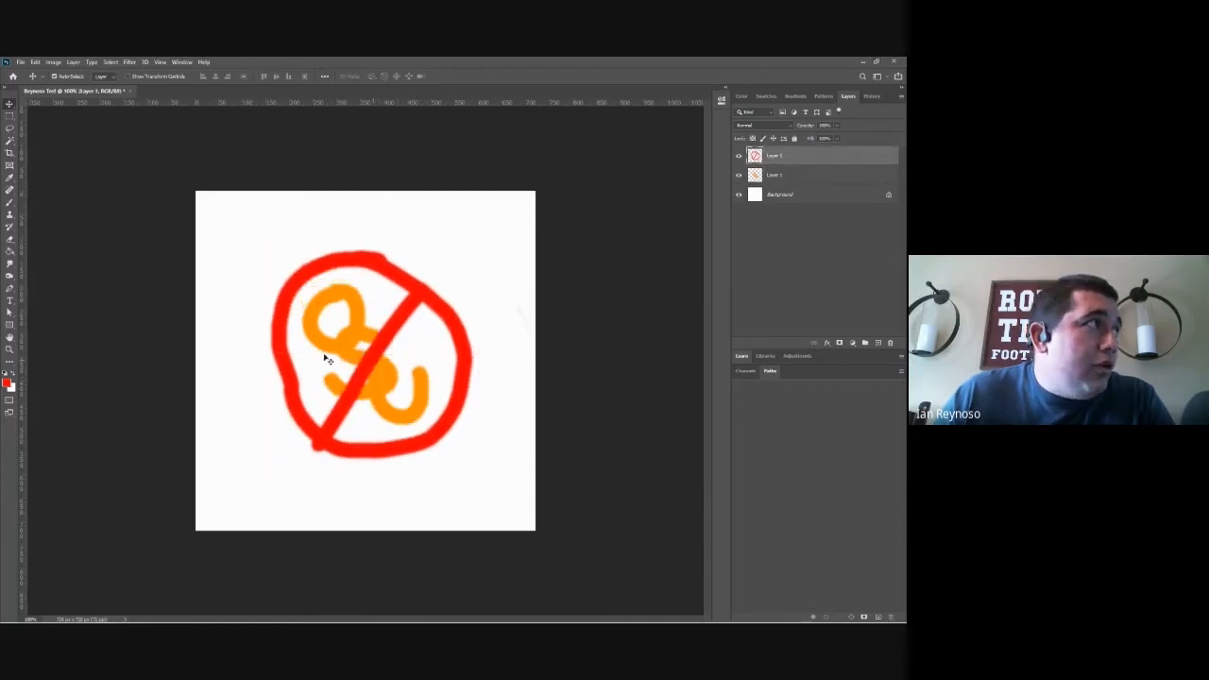
left_click(807, 178)
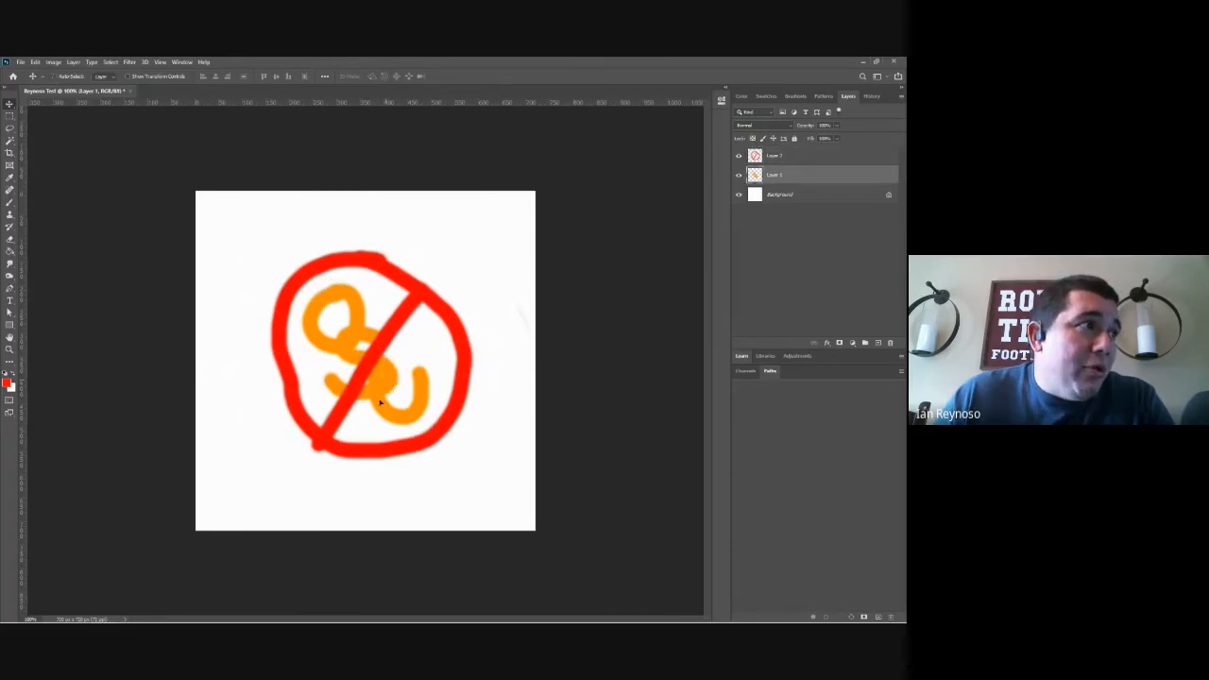
mouse_move(380, 404)
left_mouse_down()
mouse_move(387, 341)
mouse_move(352, 378)
mouse_move(402, 377)
mouse_move(376, 382)
mouse_move(381, 374)
left_mouse_up()
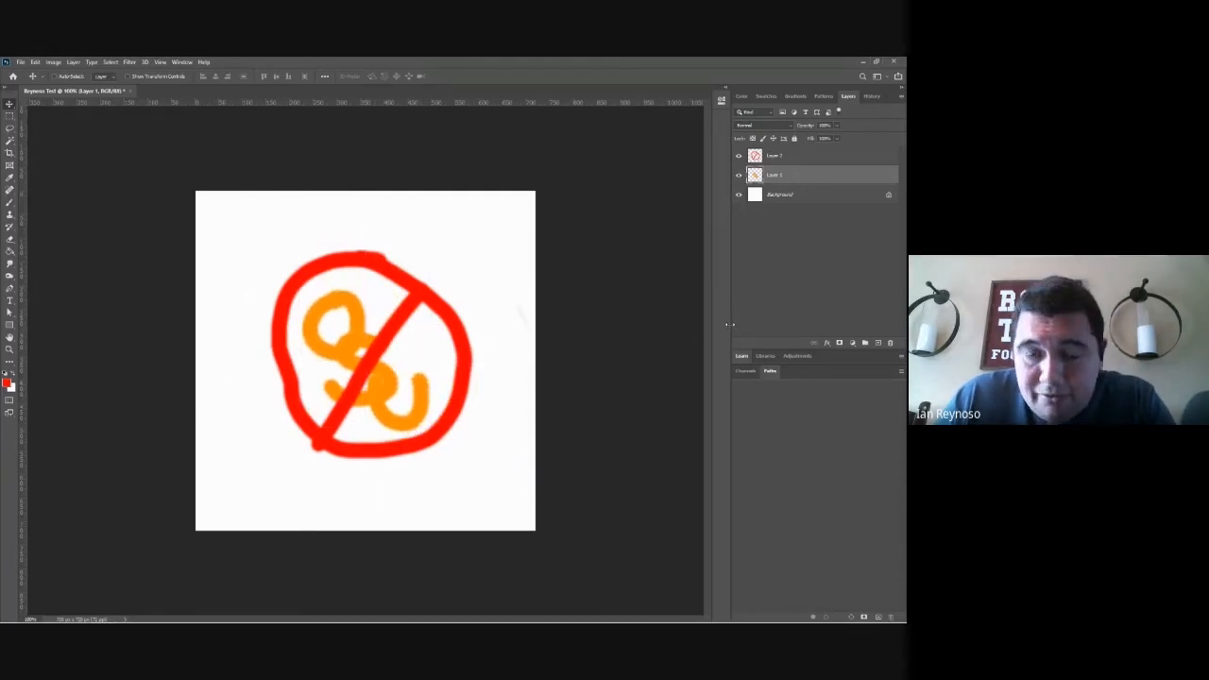
left_click(879, 343)
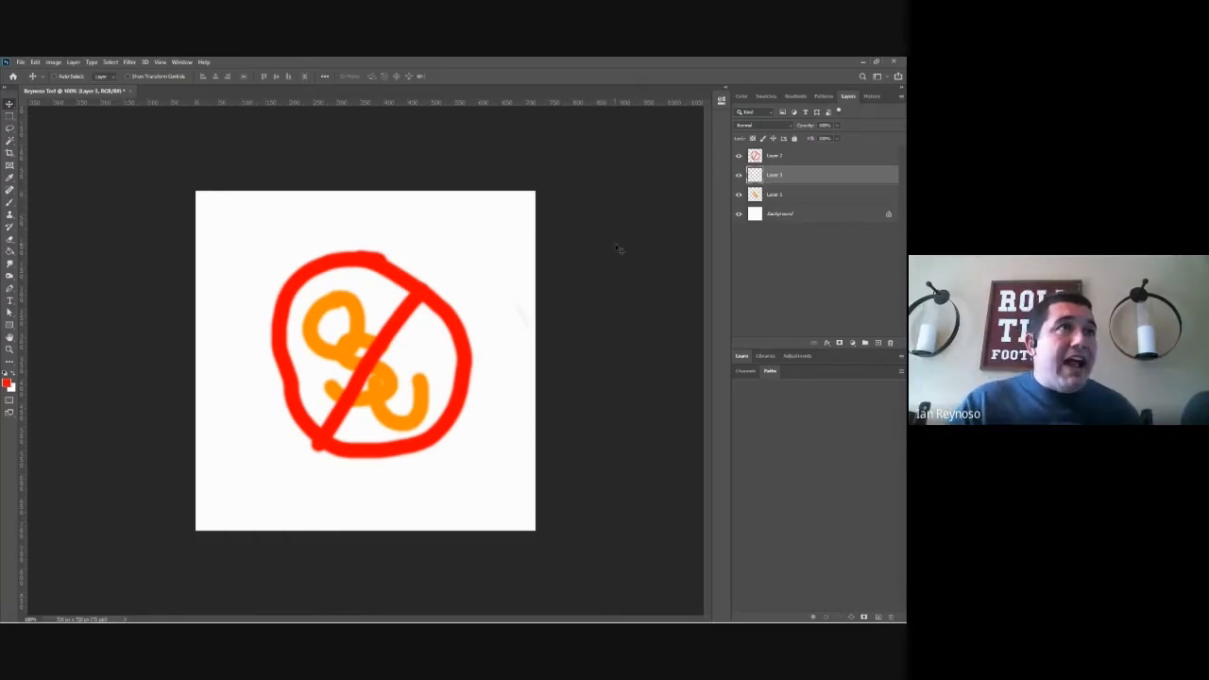
Step: Set the foreground color to blue and paint a zigzag across the right half of the sign on the red sign's layer
left_click(771, 158)
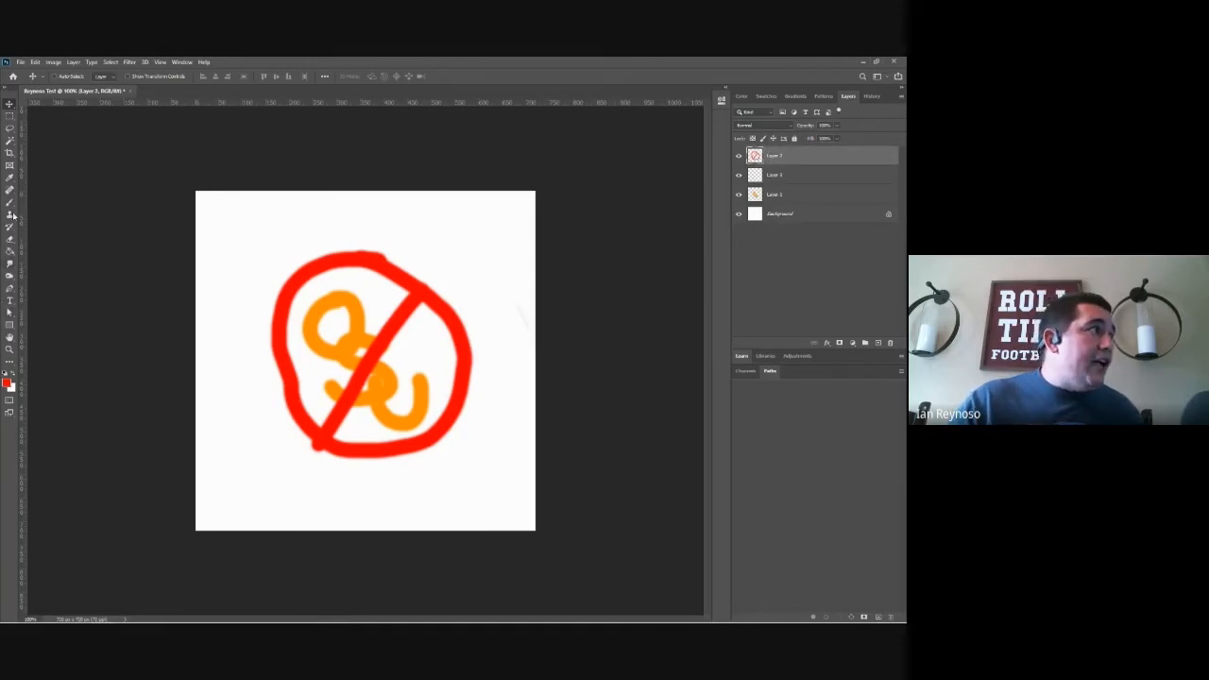
left_click(7, 383)
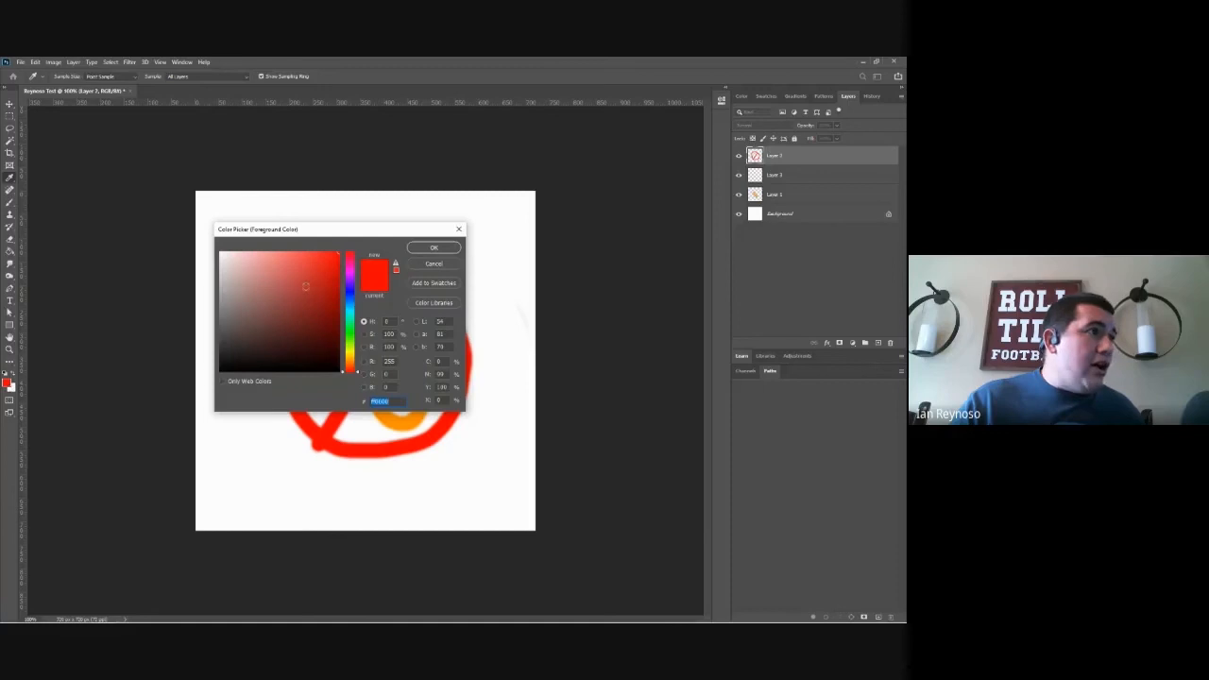
left_click(356, 294)
left_click(434, 247)
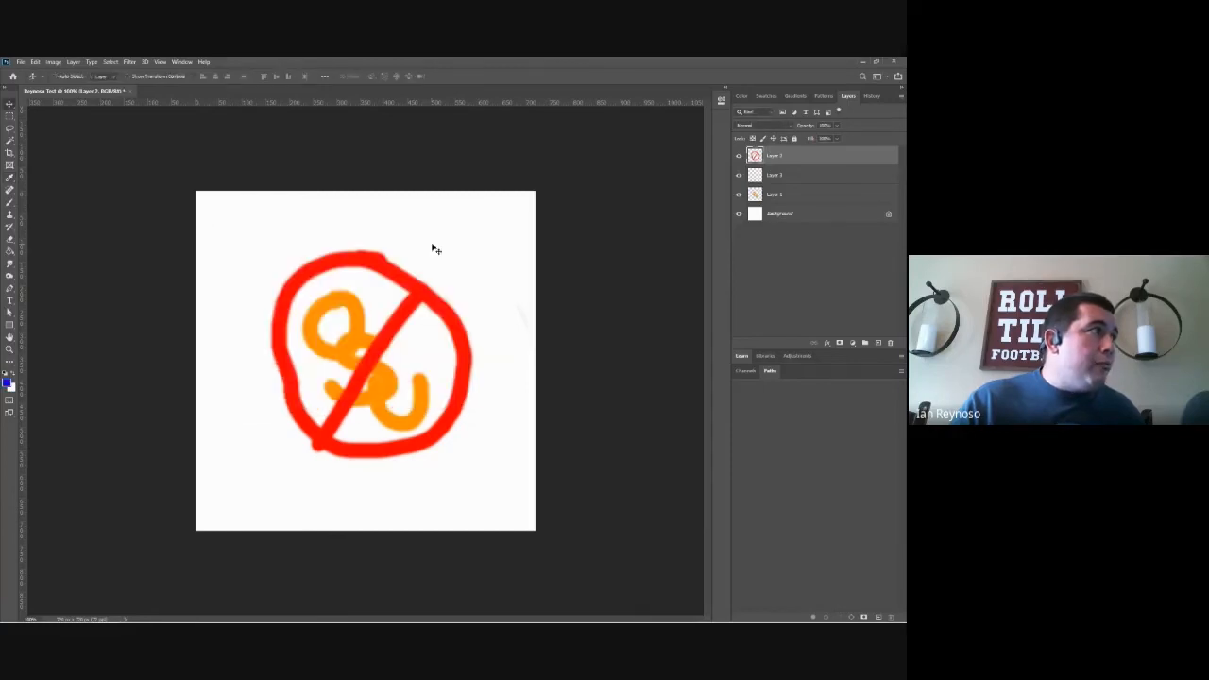
left_click(10, 203)
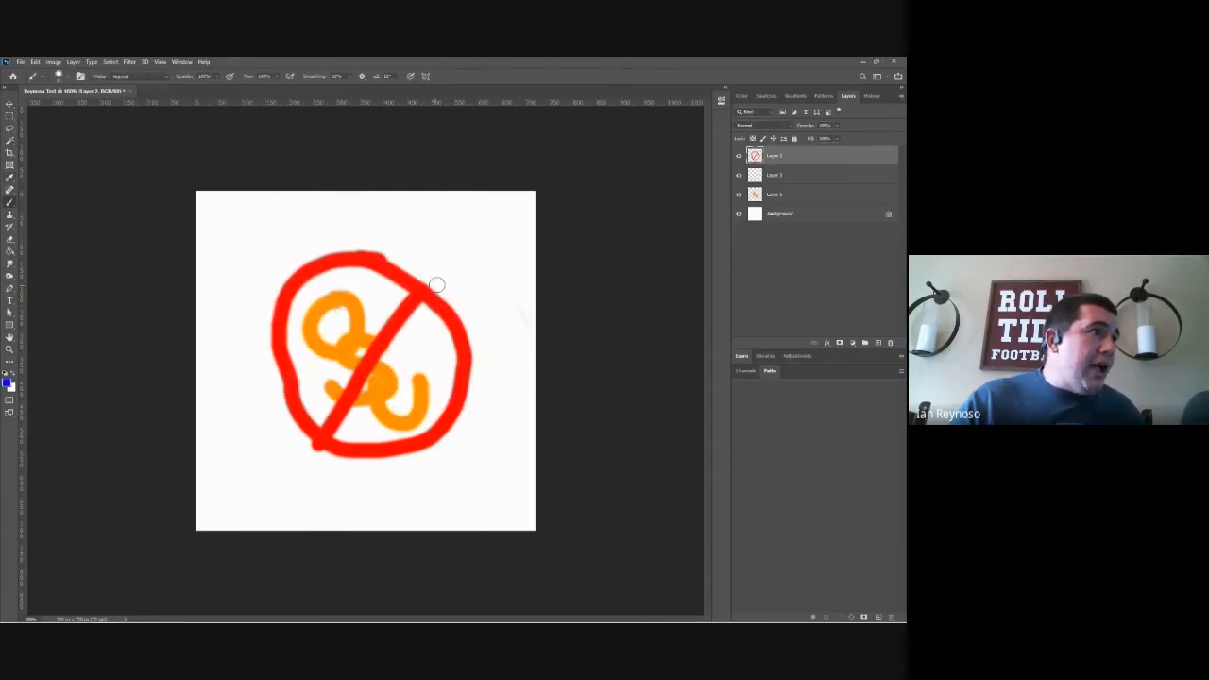
mouse_move(445, 270)
left_mouse_down()
mouse_move(418, 370)
mouse_move(487, 386)
left_mouse_up()
left_click_drag(470, 430, 504, 488)
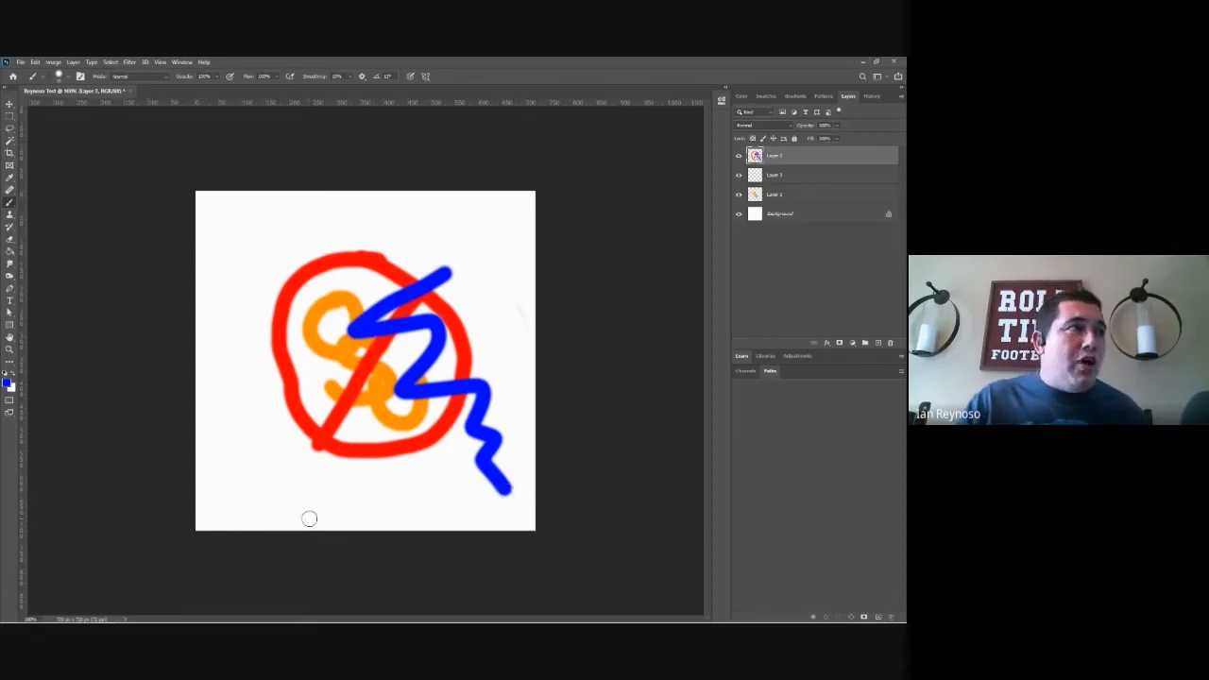
Step: Try moving the layer holding the red sign and blue zigzag, and undo back to the red sign alone
left_click(10, 104)
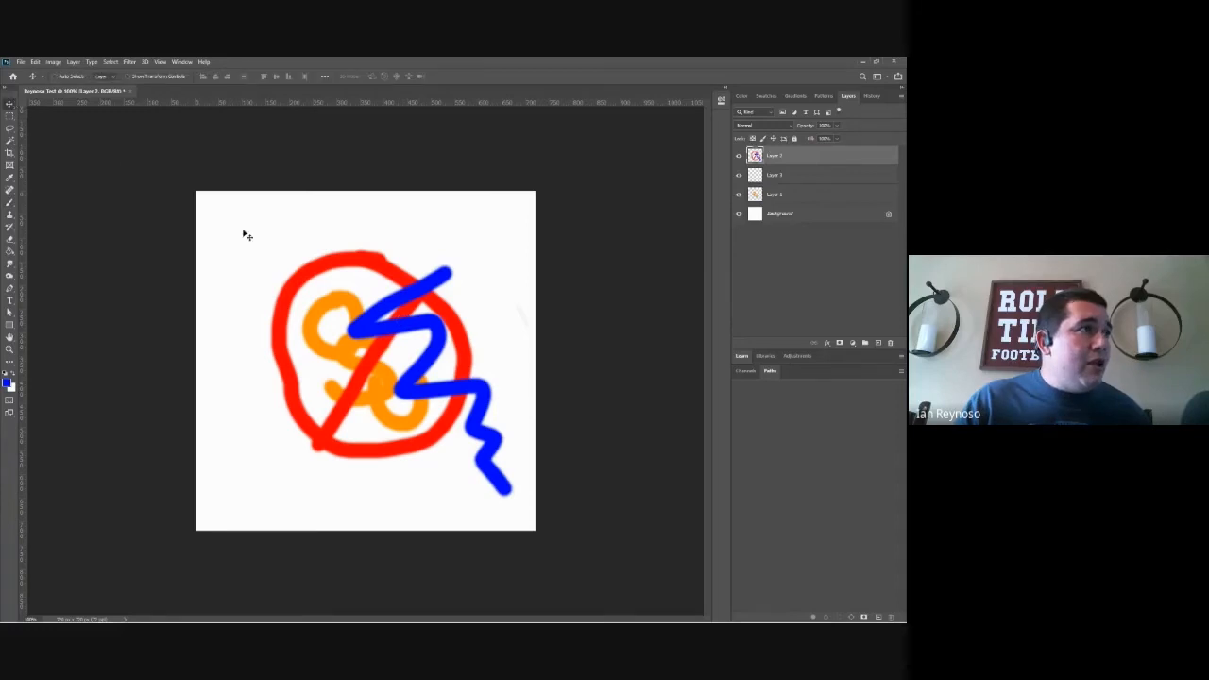
mouse_move(401, 289)
left_mouse_down()
mouse_move(351, 255)
mouse_move(338, 303)
mouse_move(400, 274)
mouse_move(376, 275)
mouse_move(386, 286)
left_mouse_up()
key("ctrl+z")
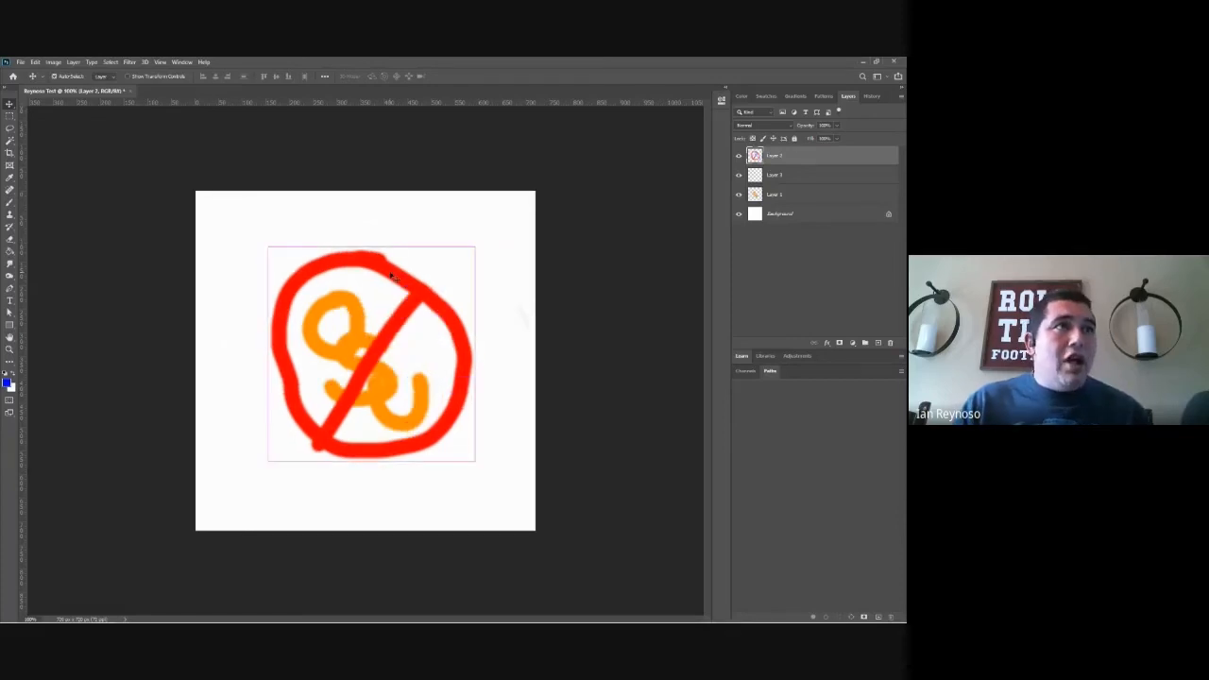
Step: Place the red sign's layer beneath the empty layer, and make the empty layer active
left_click(796, 174)
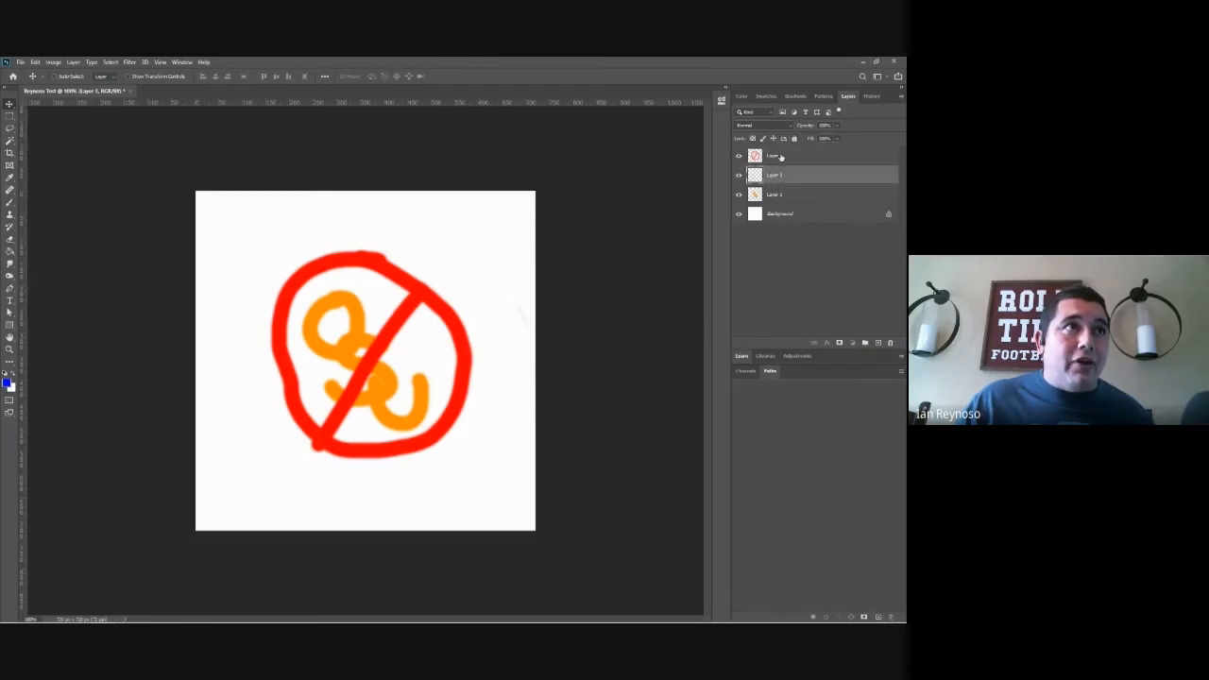
left_click_drag(783, 157, 782, 180)
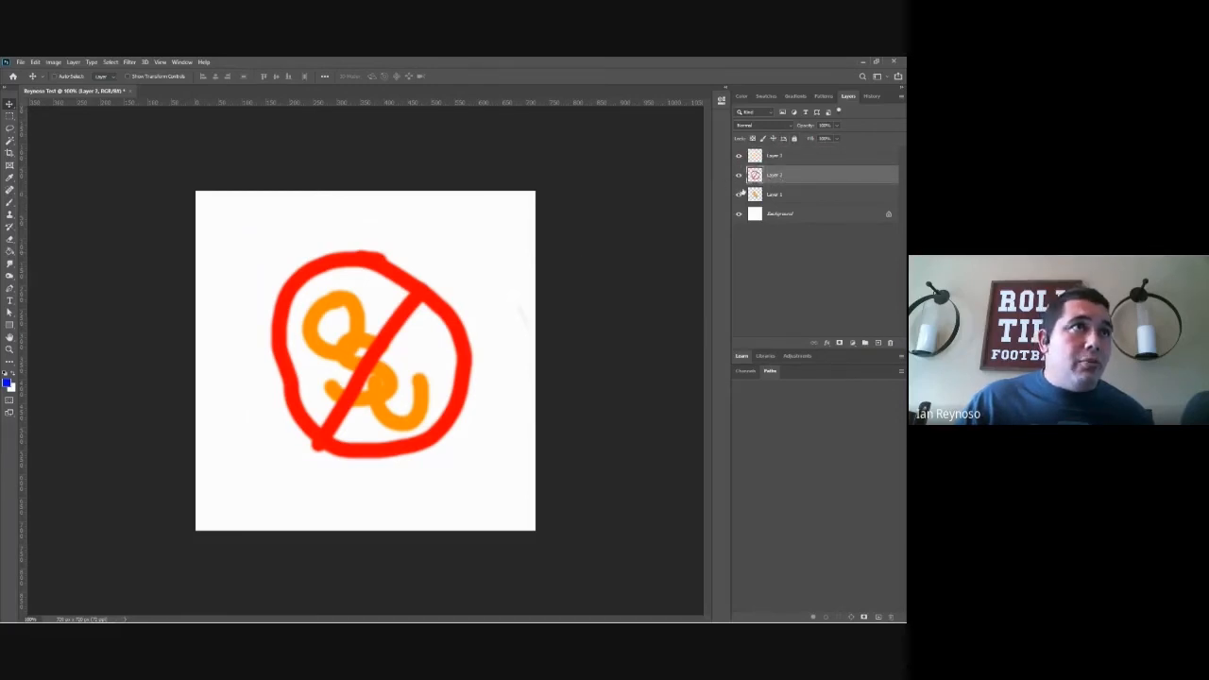
left_click(798, 157)
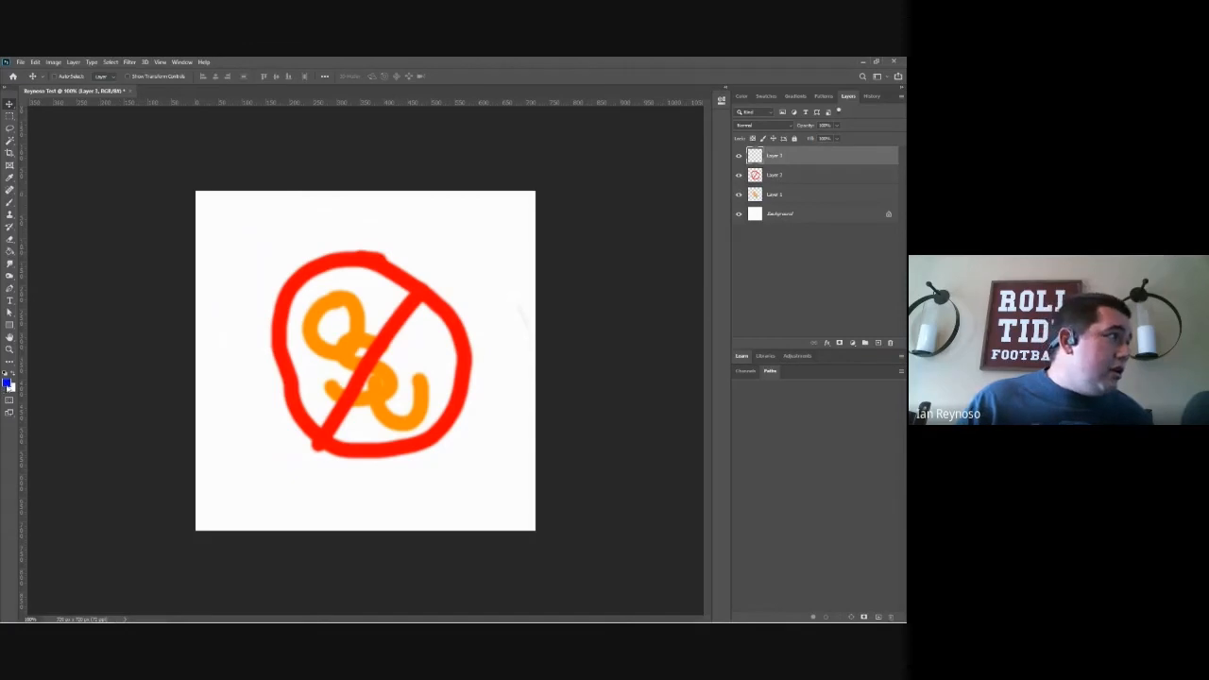
Step: Set the foreground color to dark purple and paint a large W over the orange letters inside the sign on the empty layer
left_click(7, 382)
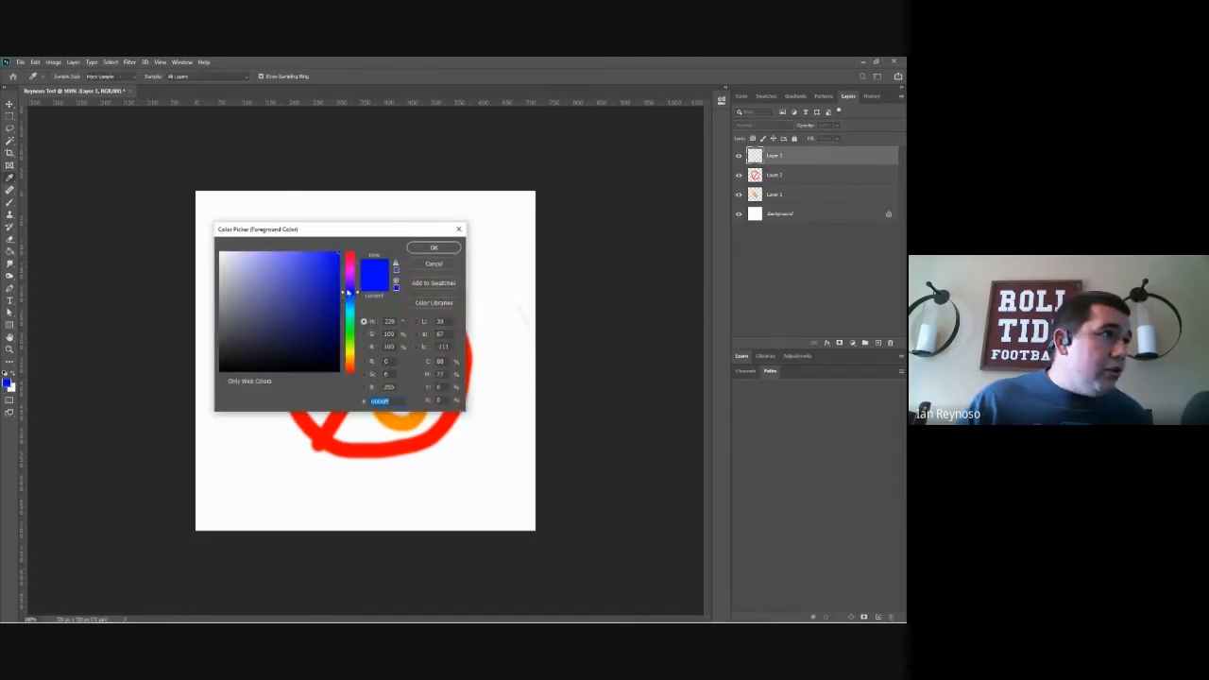
left_click(351, 281)
left_click_drag(338, 287, 331, 311)
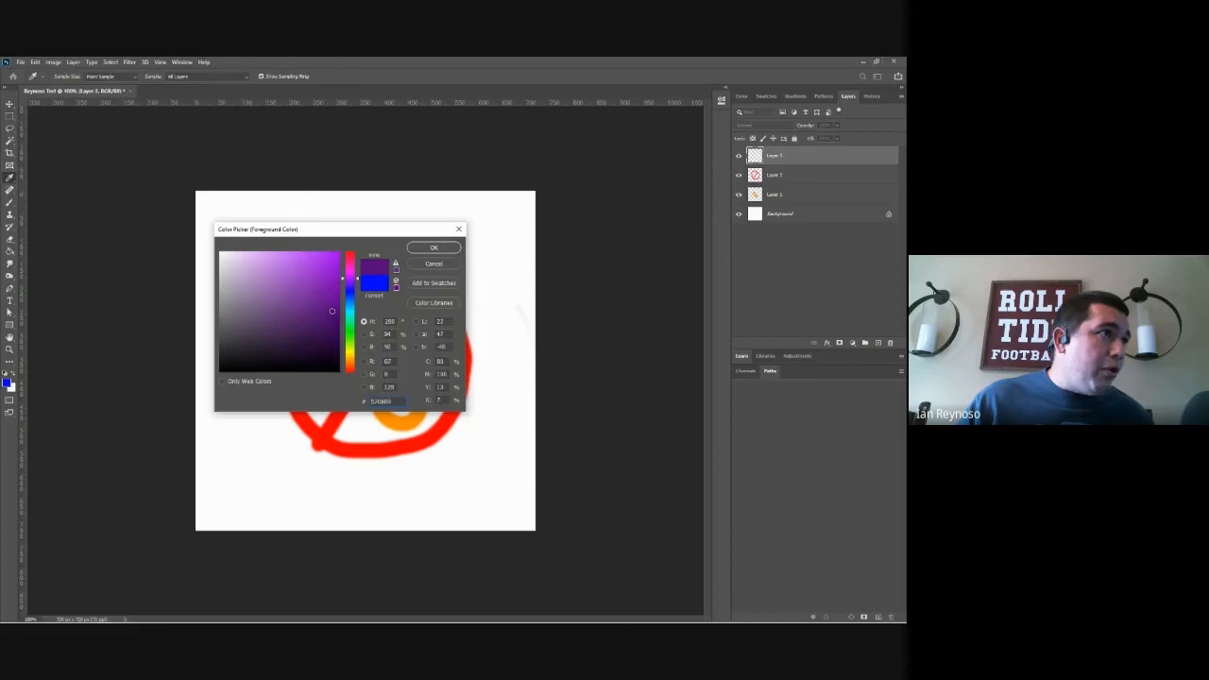
left_click(430, 248)
left_click(9, 202)
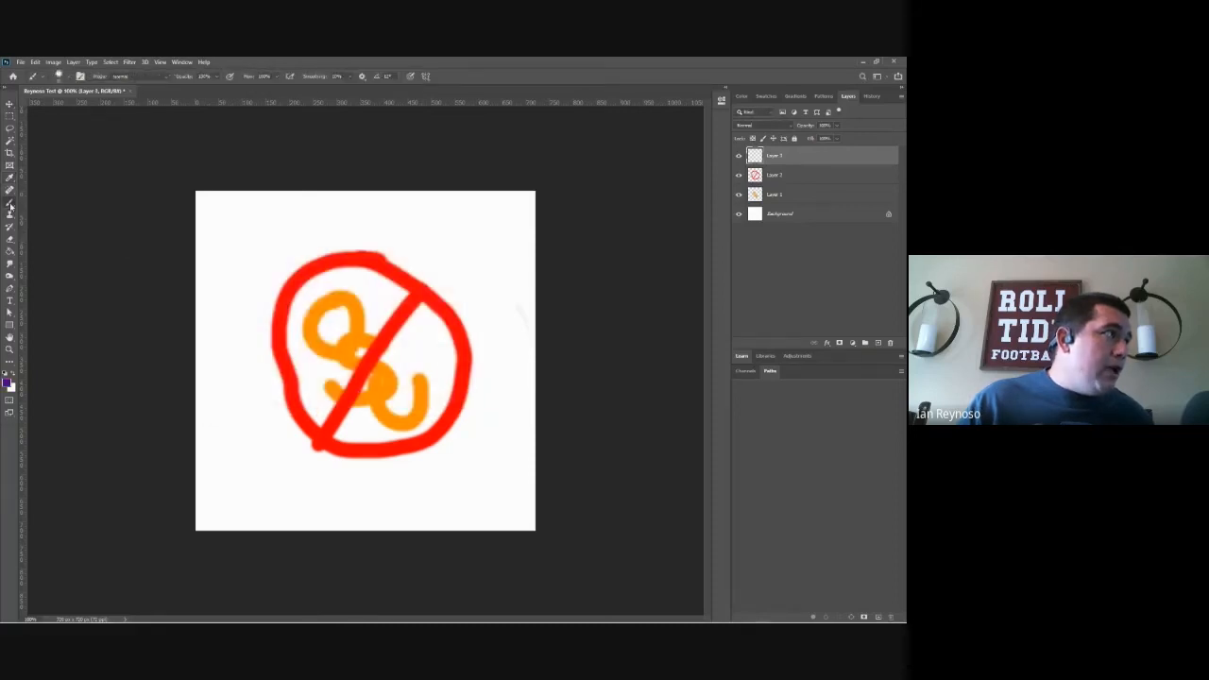
mouse_move(302, 308)
left_mouse_down()
mouse_move(346, 419)
mouse_move(364, 376)
mouse_move(391, 391)
mouse_move(400, 419)
mouse_move(419, 308)
left_mouse_up()
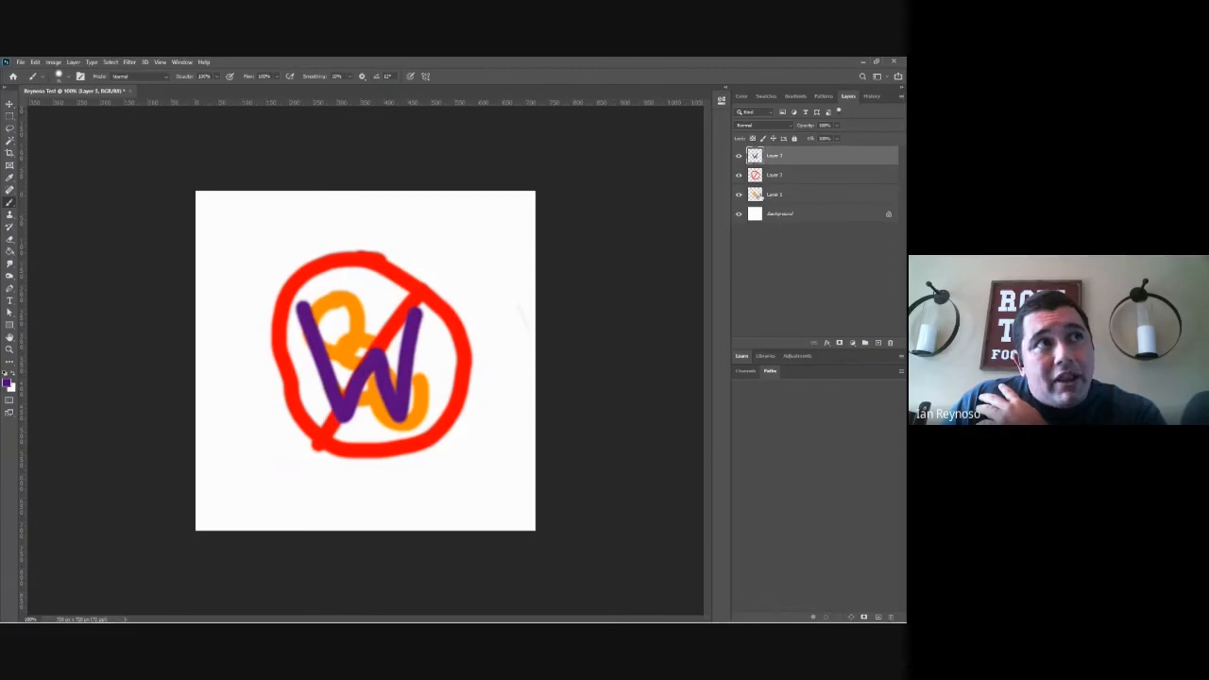
Step: Hide the orange letters' layer and move the red sign's layer above the purple W's layer
left_click(740, 195)
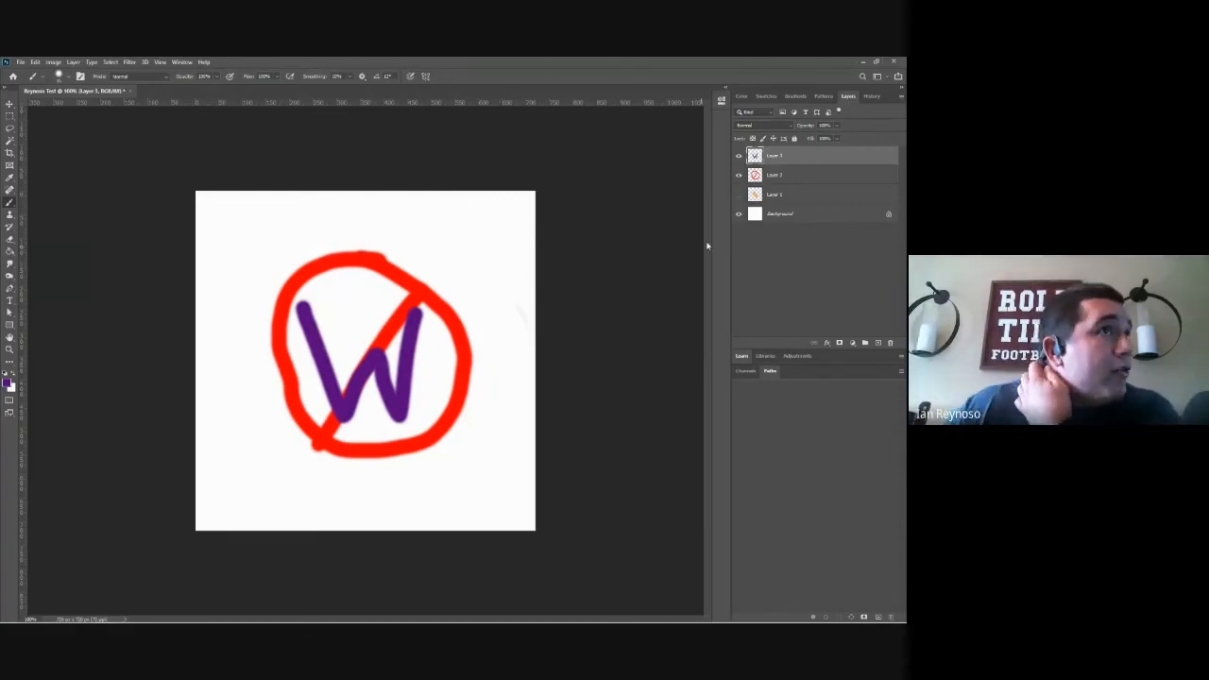
left_click(794, 176)
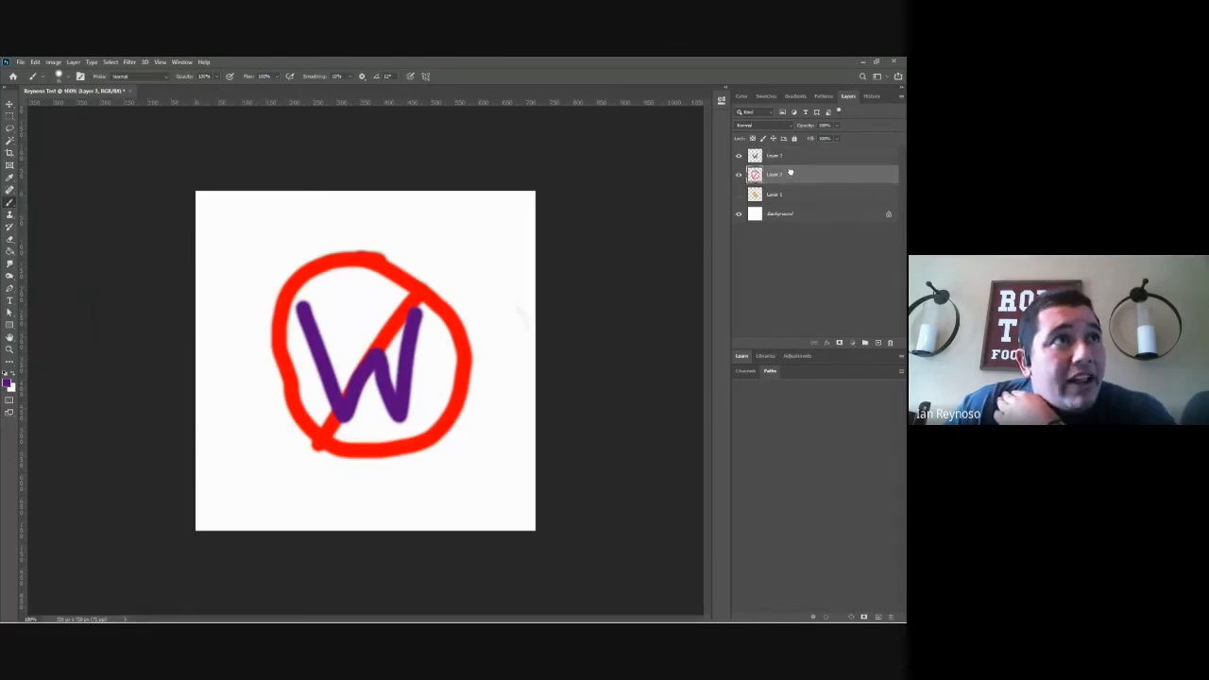
left_click_drag(794, 173, 794, 154)
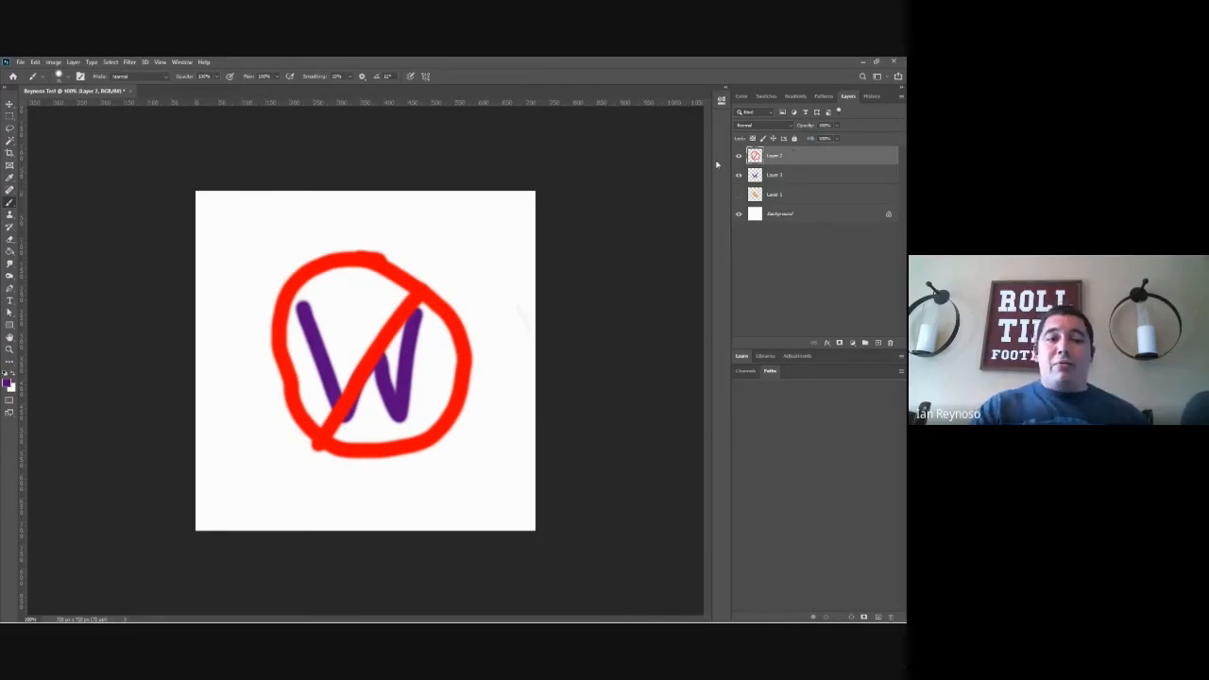
Step: Toggle the visibility of the orange letters' and purple W's layers to compare them under the red sign, ending with both hidden
left_click(739, 195)
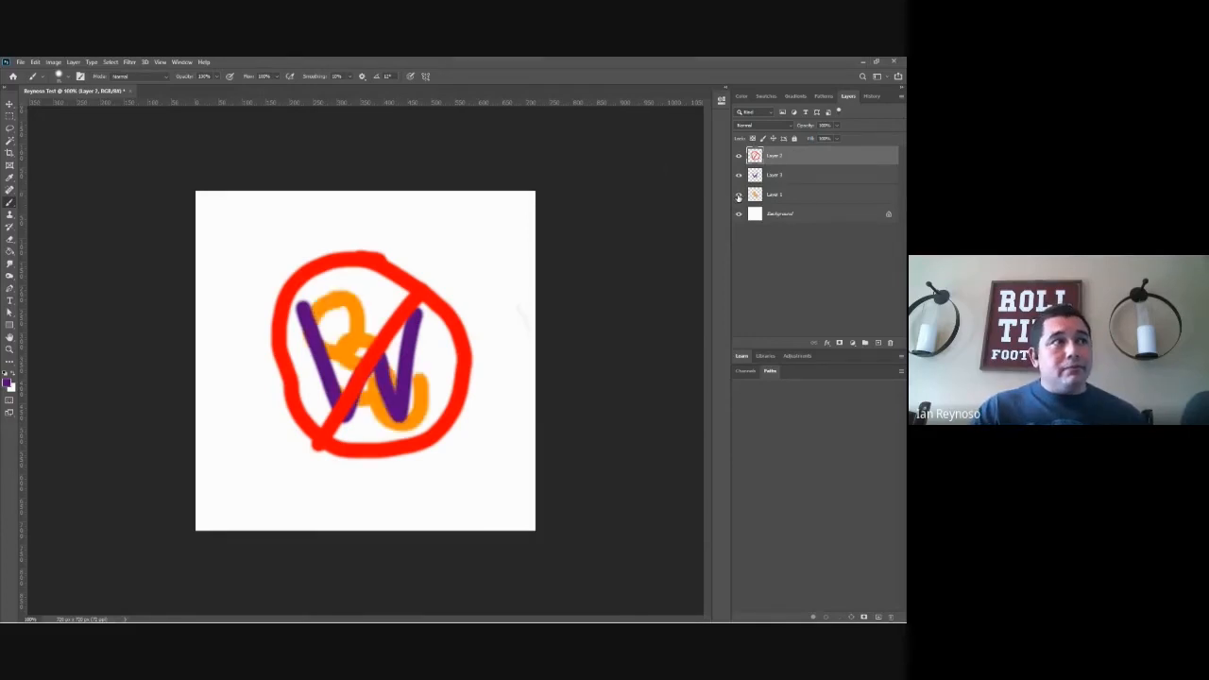
left_click(739, 175)
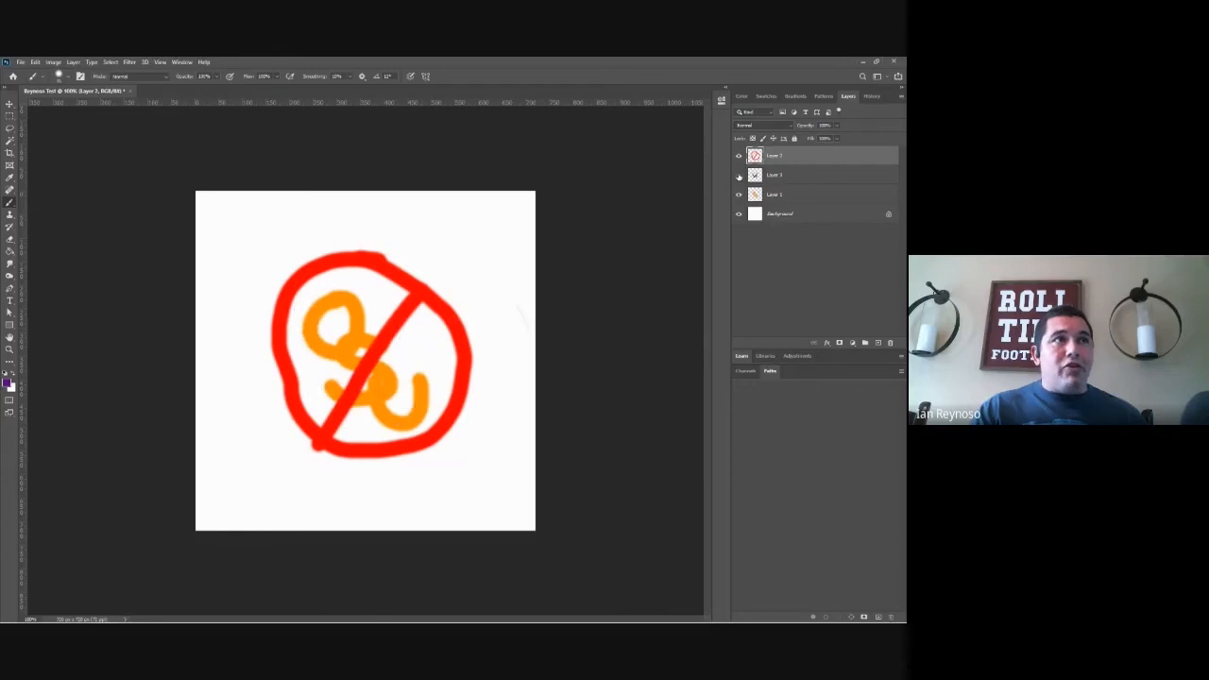
left_click(739, 195)
left_click(738, 175)
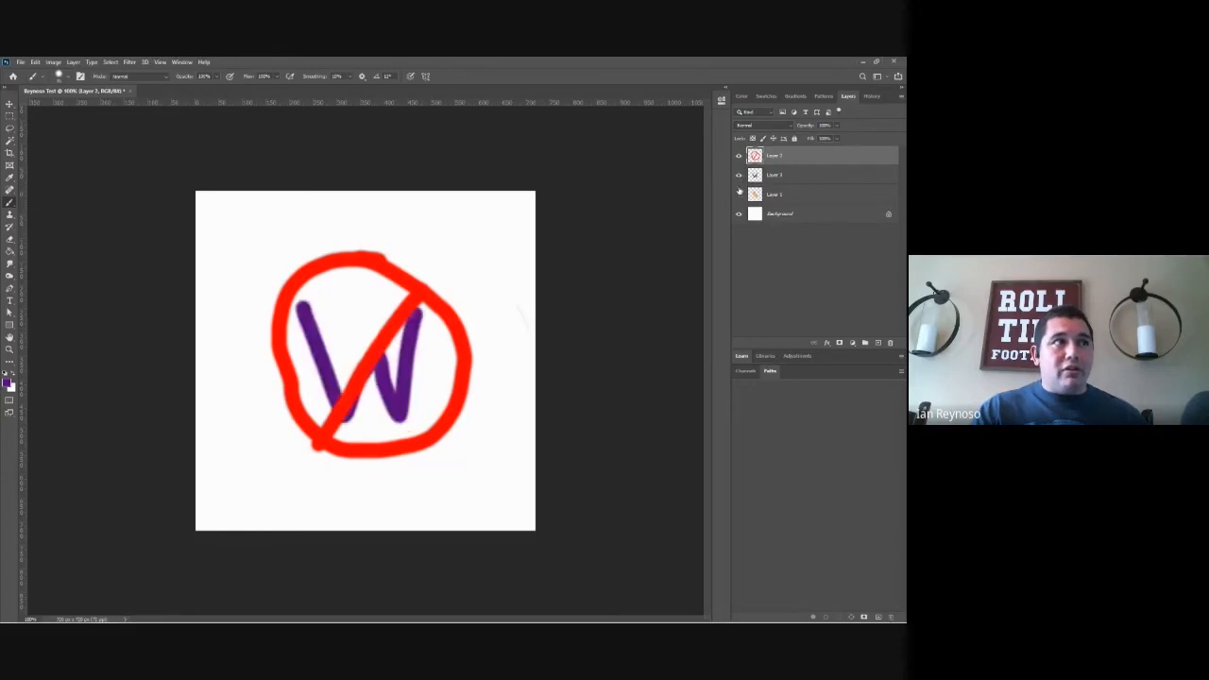
left_click(738, 194)
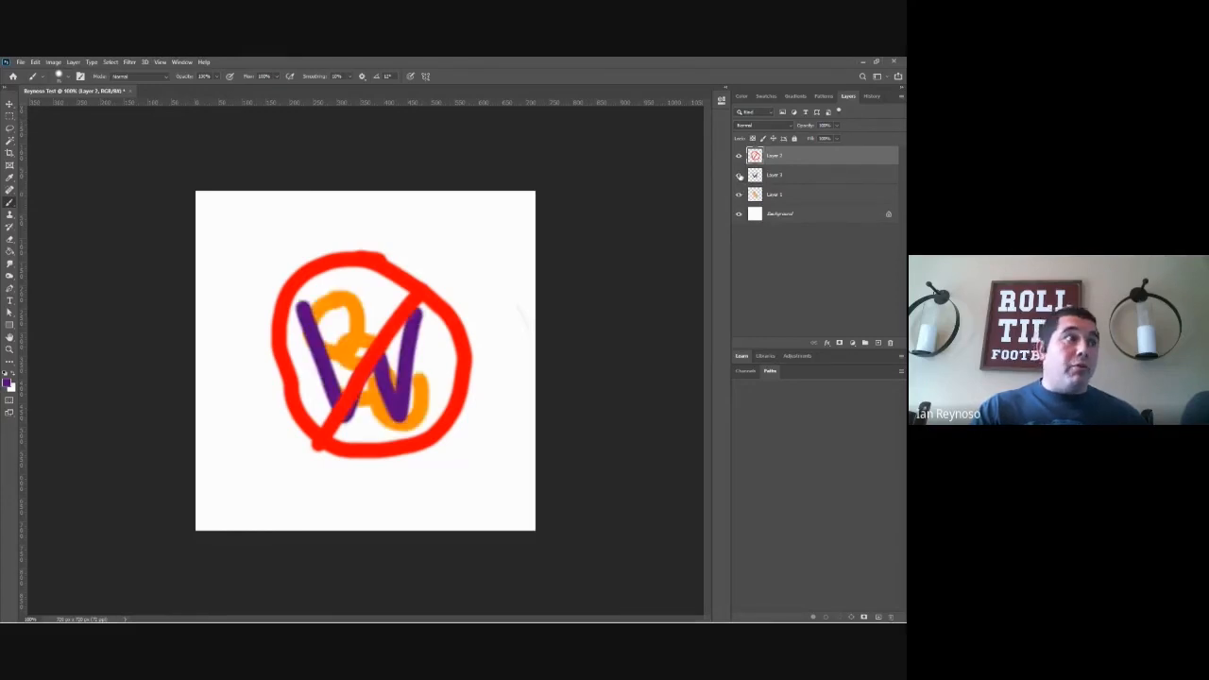
left_click(738, 175)
left_click(739, 194)
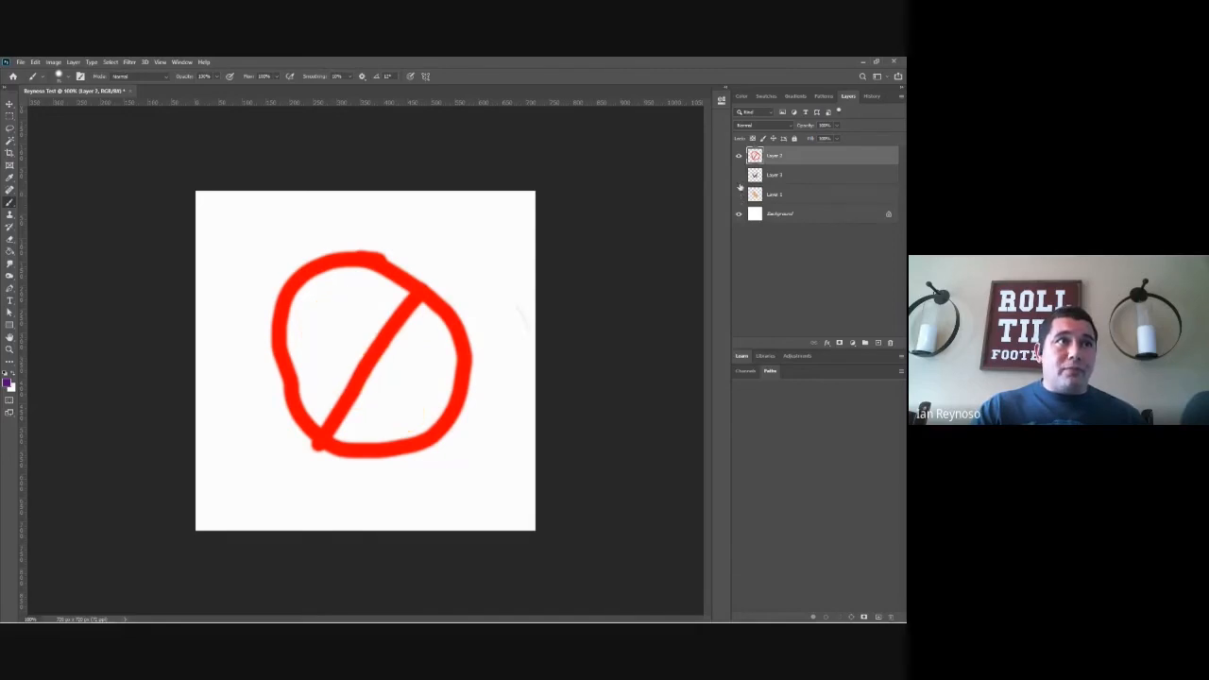
Step: Show the purple W's layer and hide the white Background layer
left_click(739, 176)
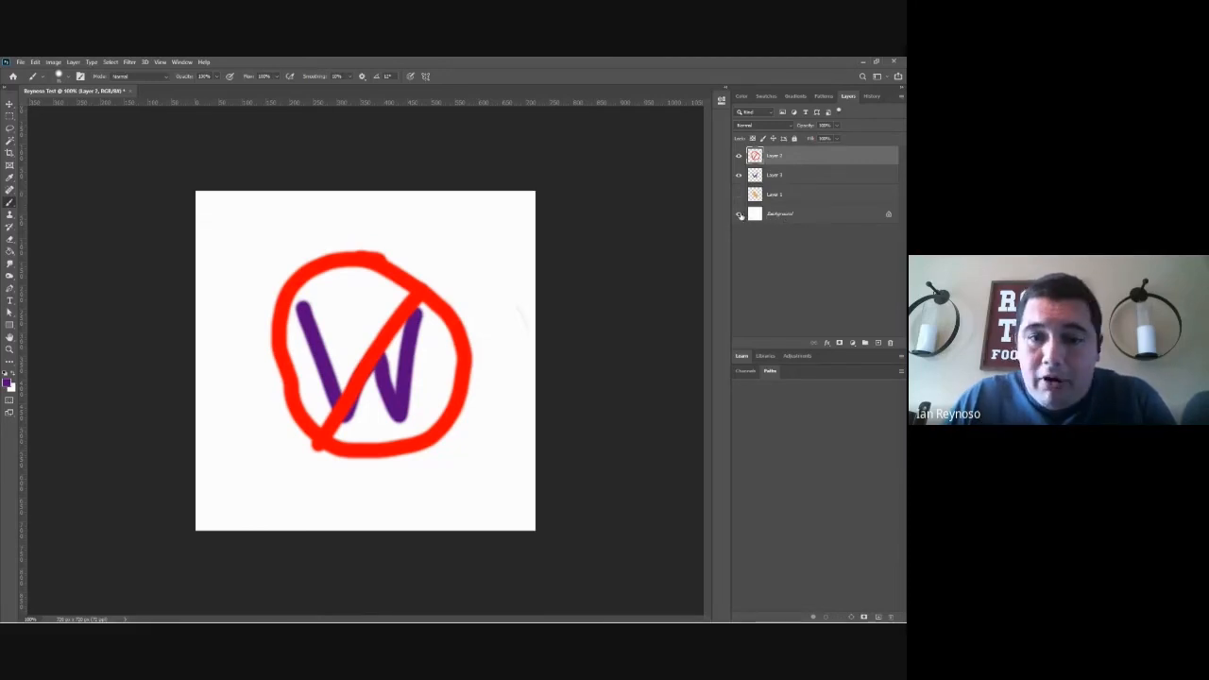
left_click(741, 215)
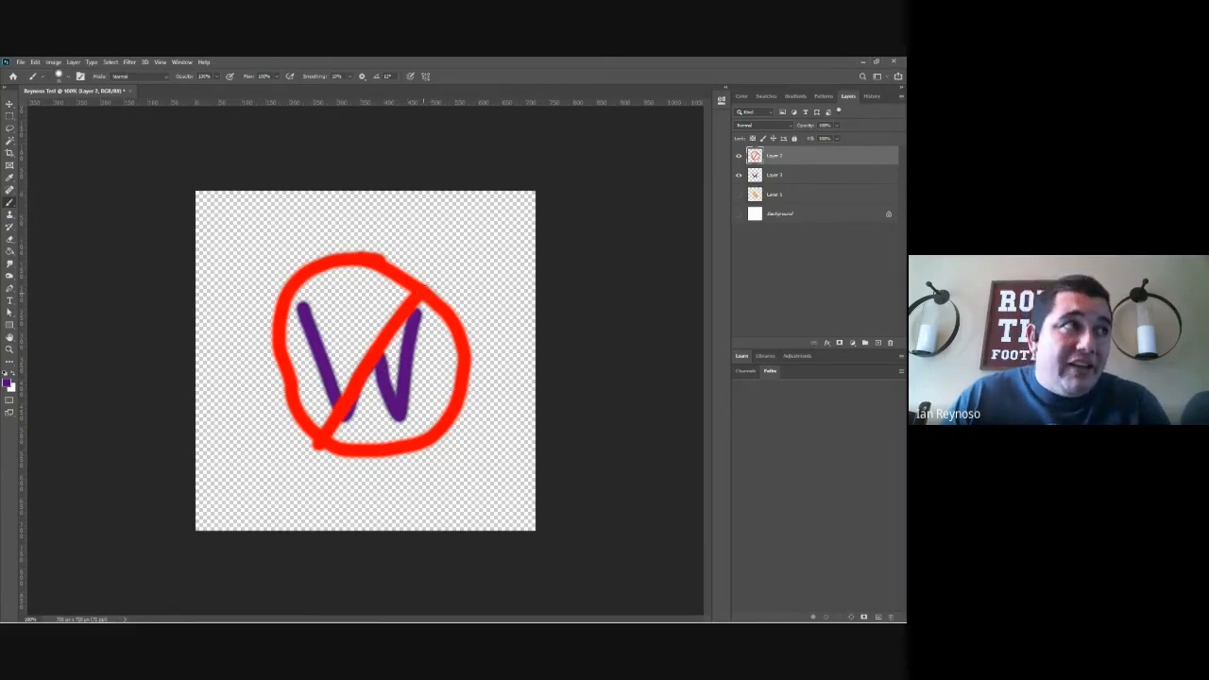
Step: Toggle the visibility of the purple W's and white Background layers, ending with both shown beneath the red sign
left_click(739, 175)
left_click(738, 215)
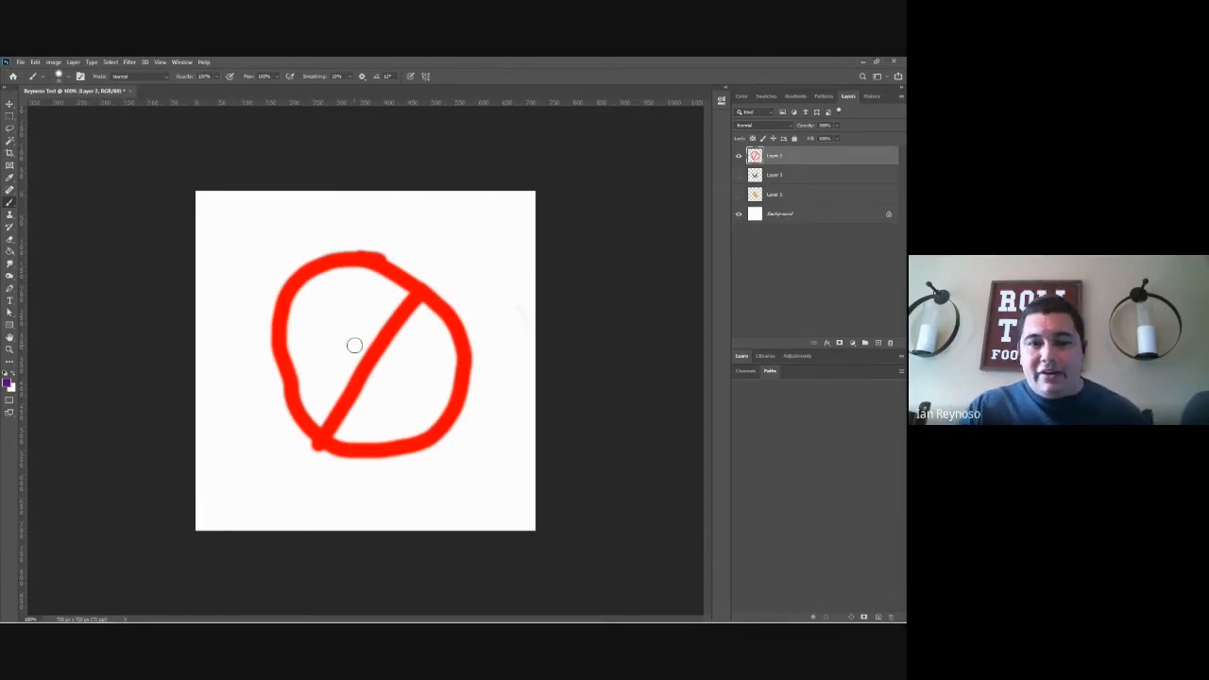
left_click(739, 215)
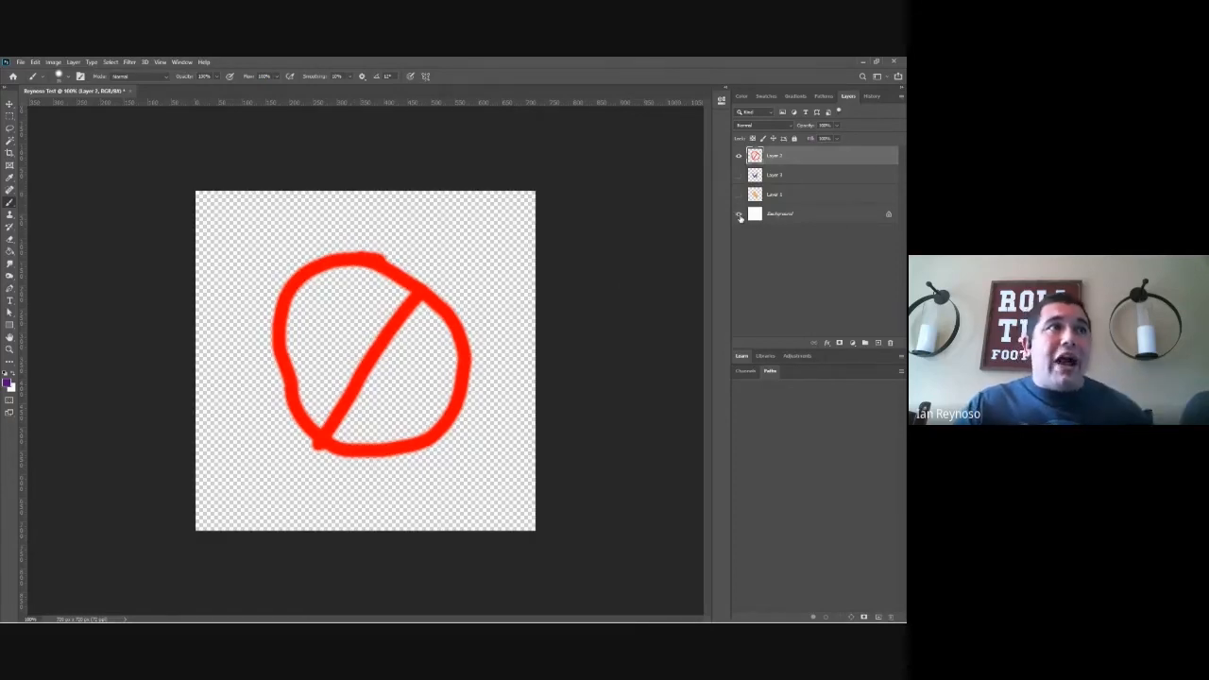
left_click(740, 214)
left_click(739, 175)
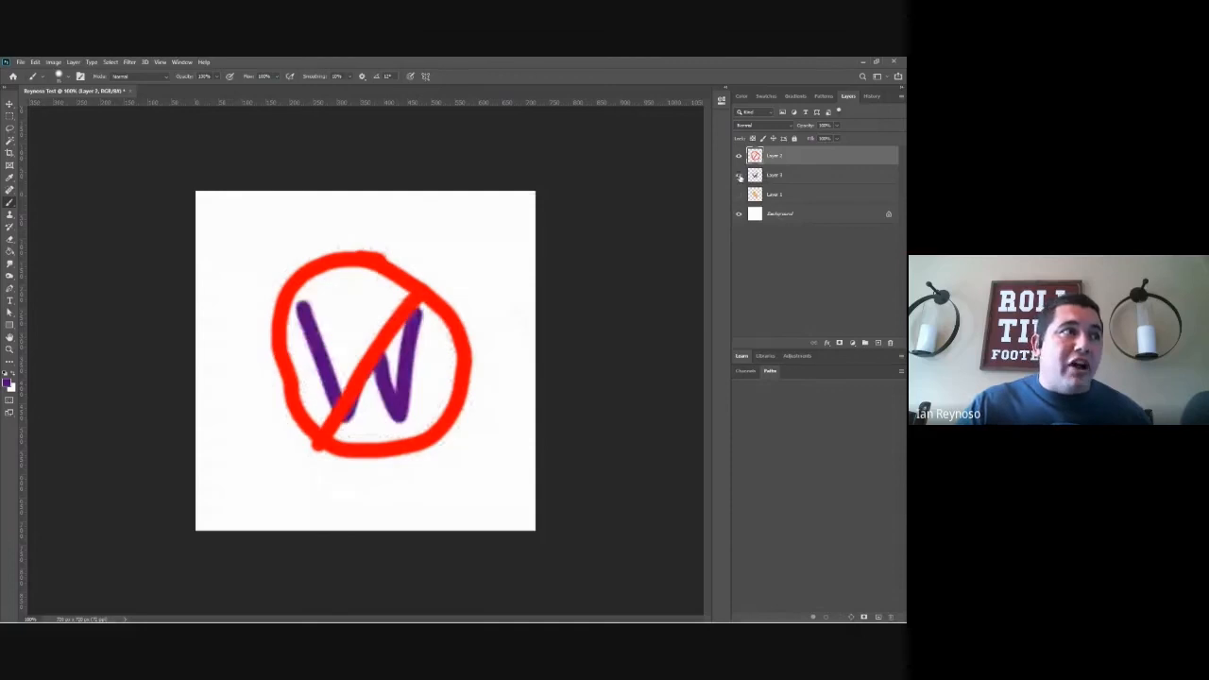
Step: Move the red sign slightly up and to the left over the purple W with the Move tool
left_click(9, 104)
left_click(403, 385)
left_click_drag(402, 386, 368, 371)
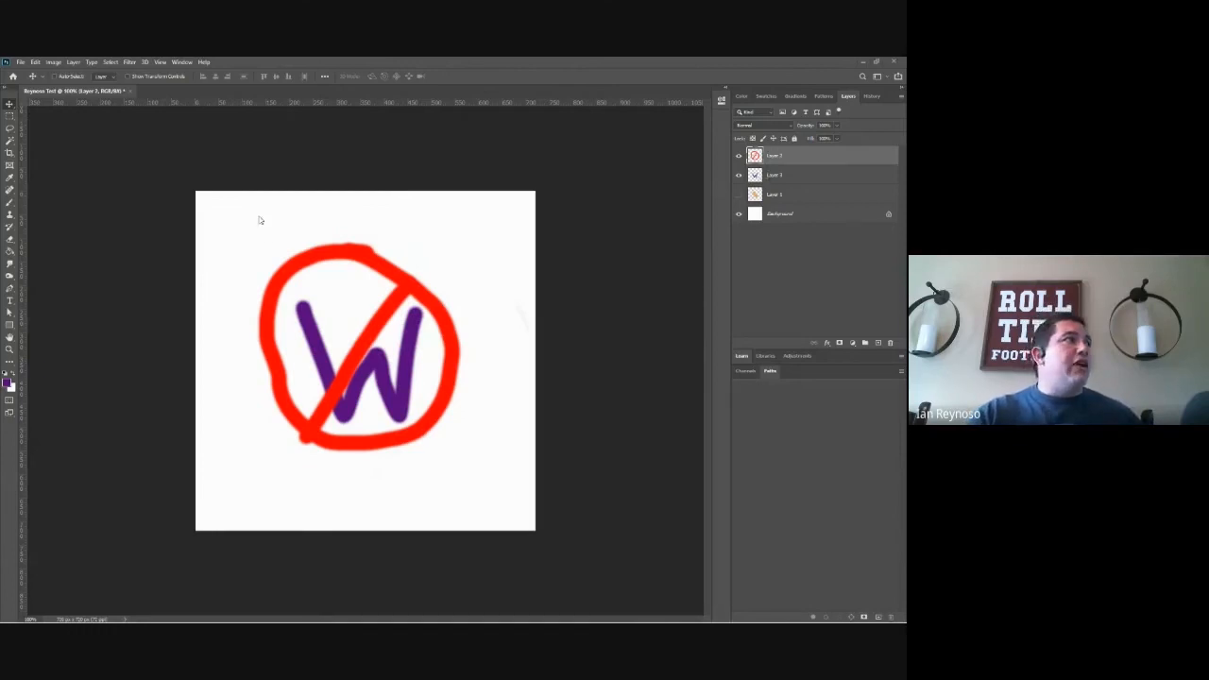
Step: Try saving the document to the Desktop in JPEG format, and cancel the save
left_click(19, 63)
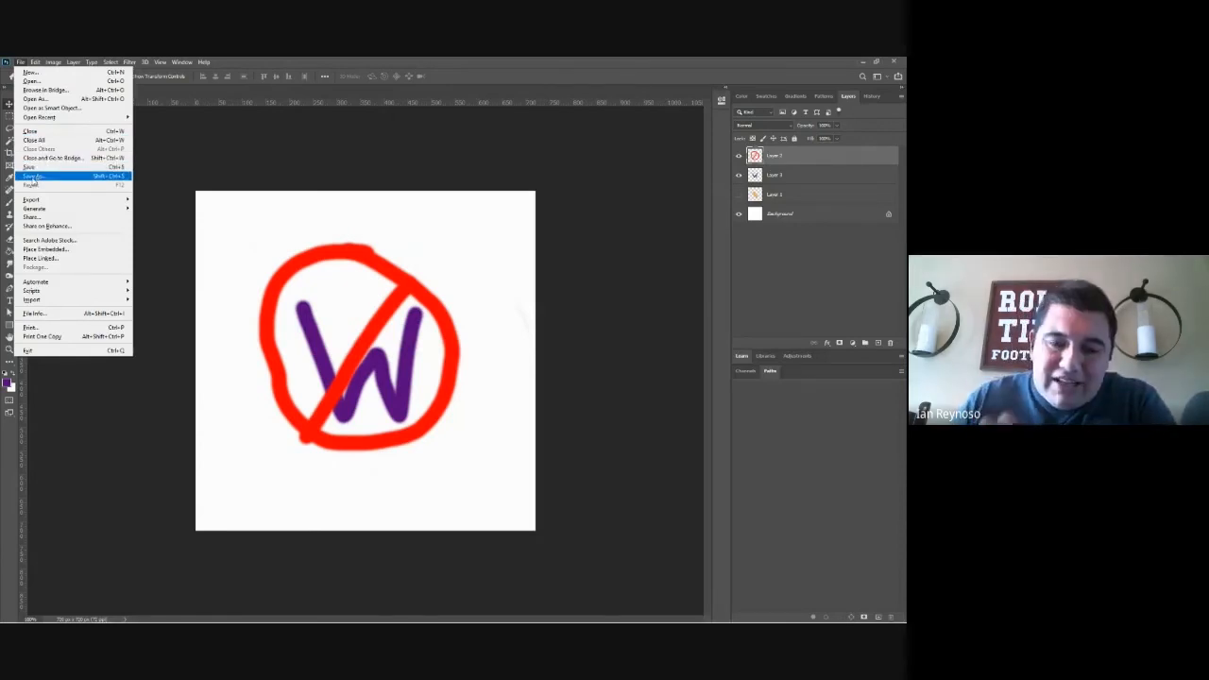
left_click(33, 177)
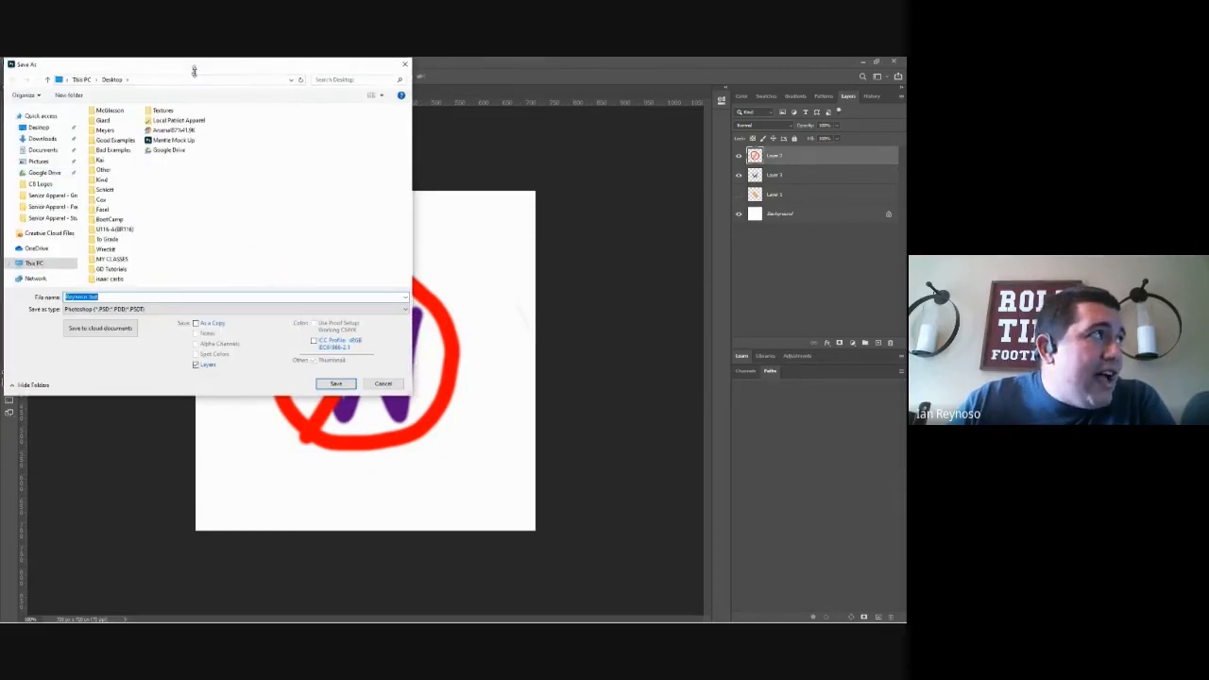
left_click_drag(191, 61, 320, 128)
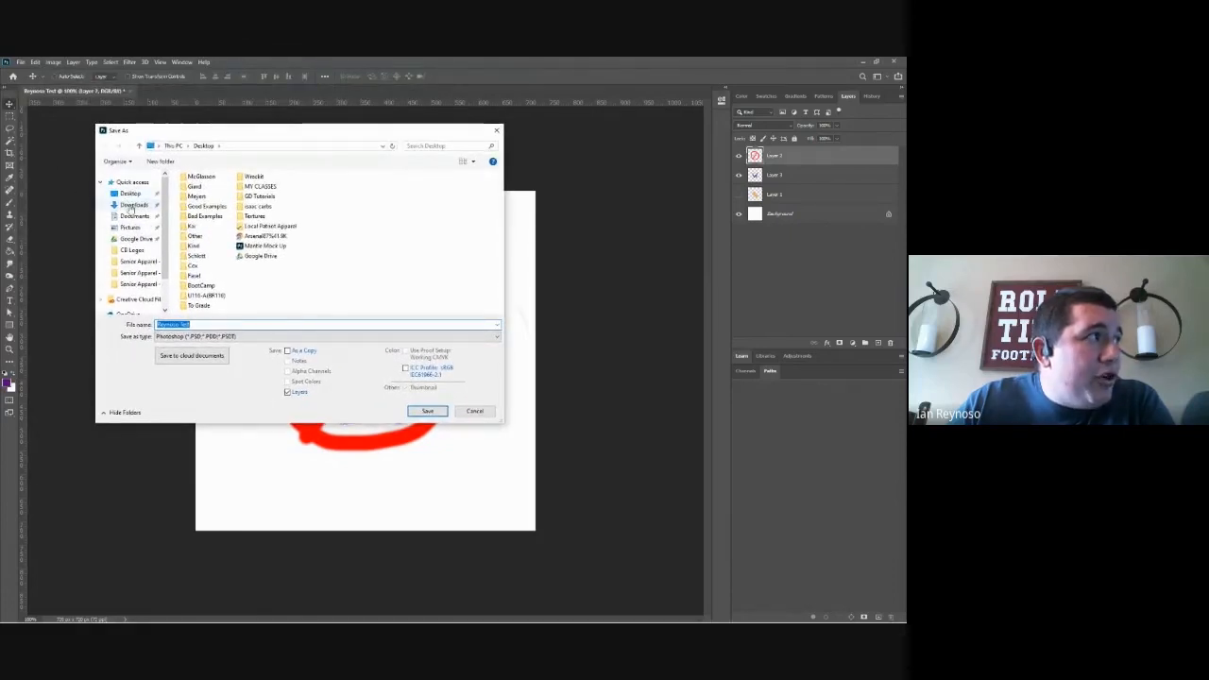
left_click(129, 196)
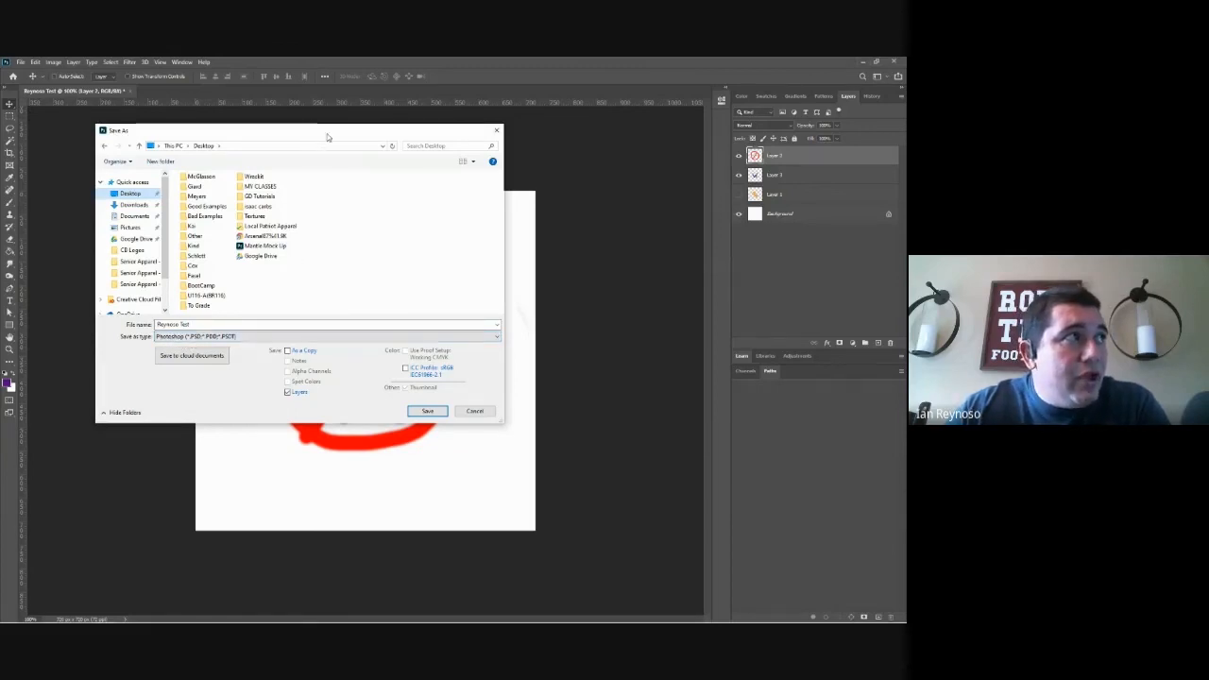
left_click_drag(326, 133, 286, 137)
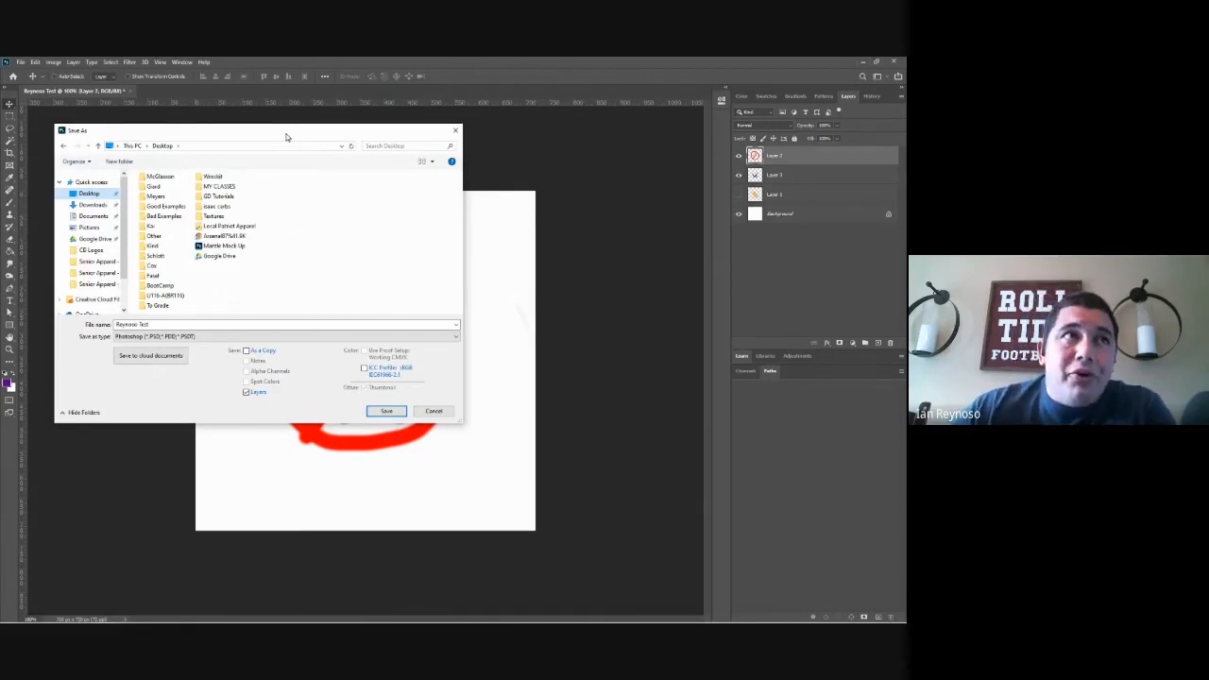
left_click_drag(286, 137, 262, 138)
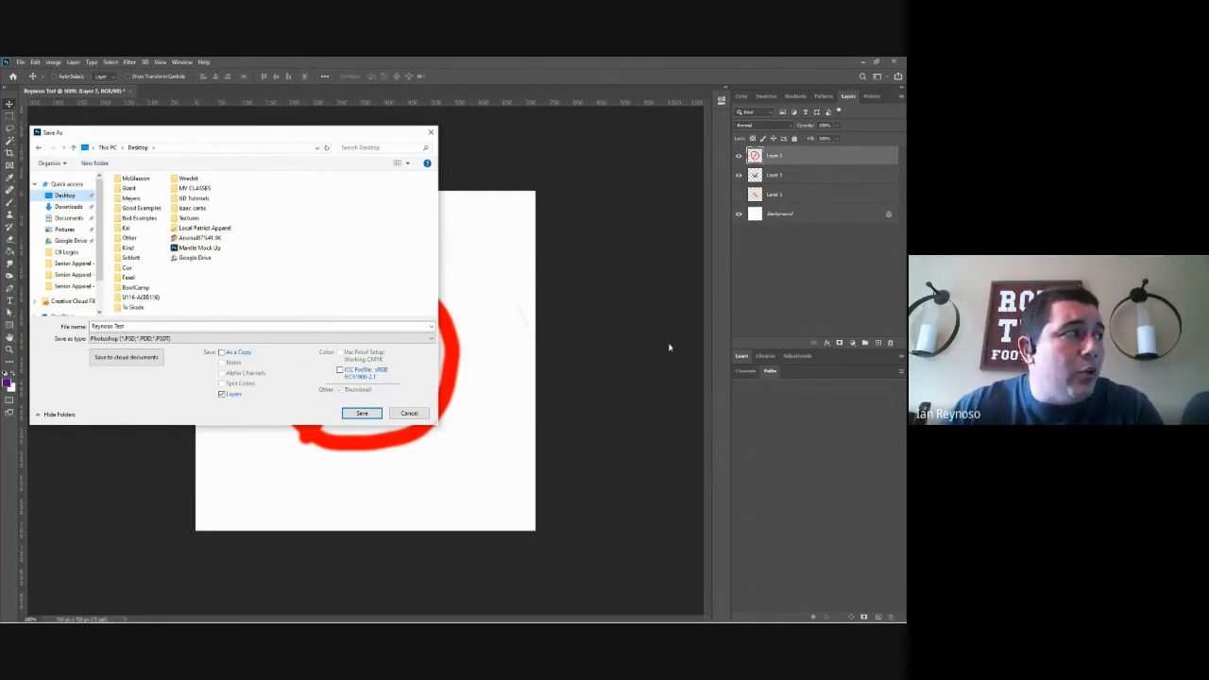
left_click(350, 340)
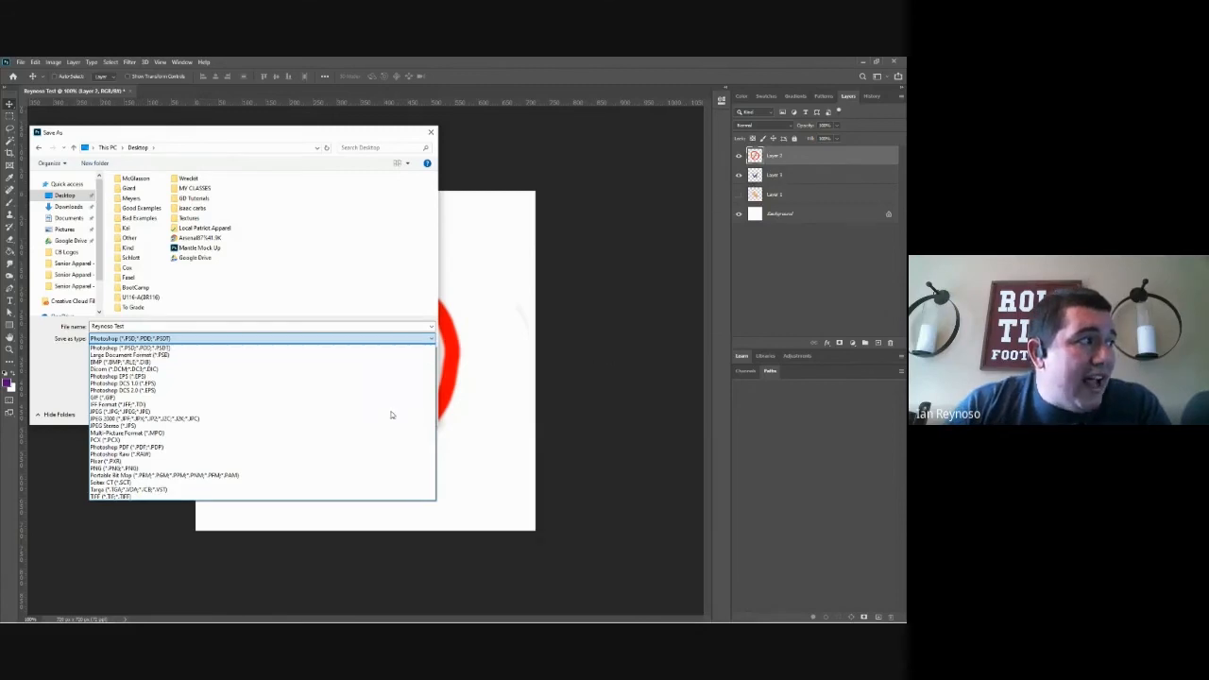
left_click(253, 414)
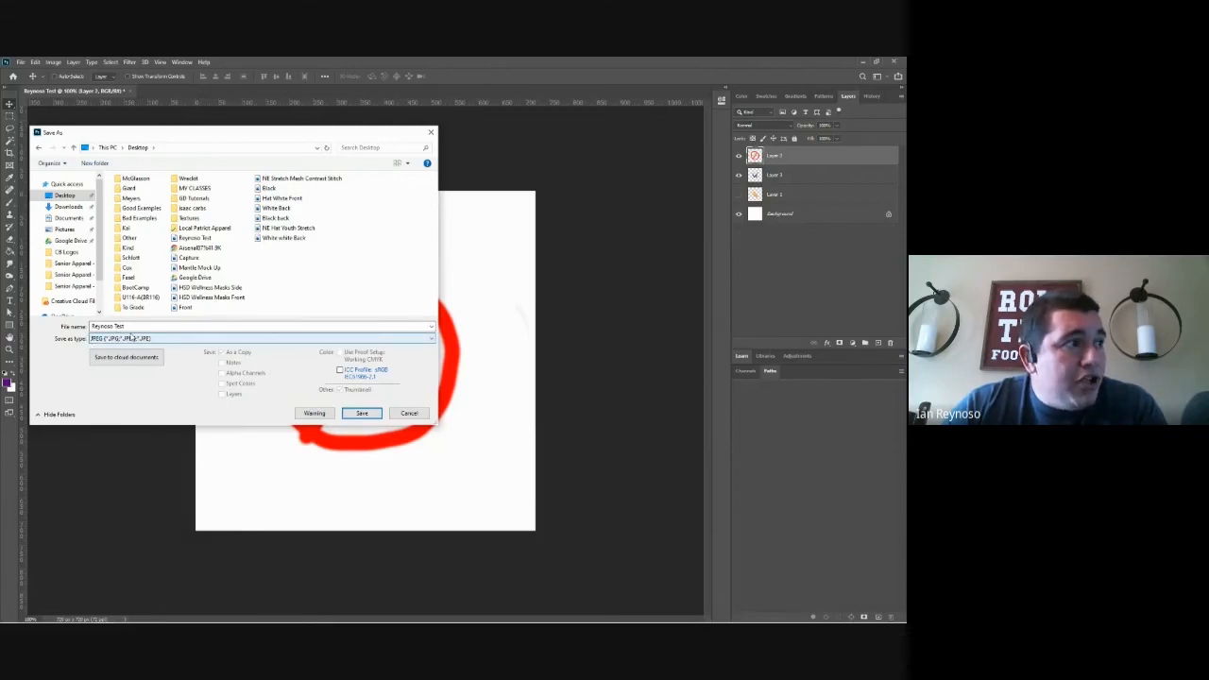
left_click(409, 414)
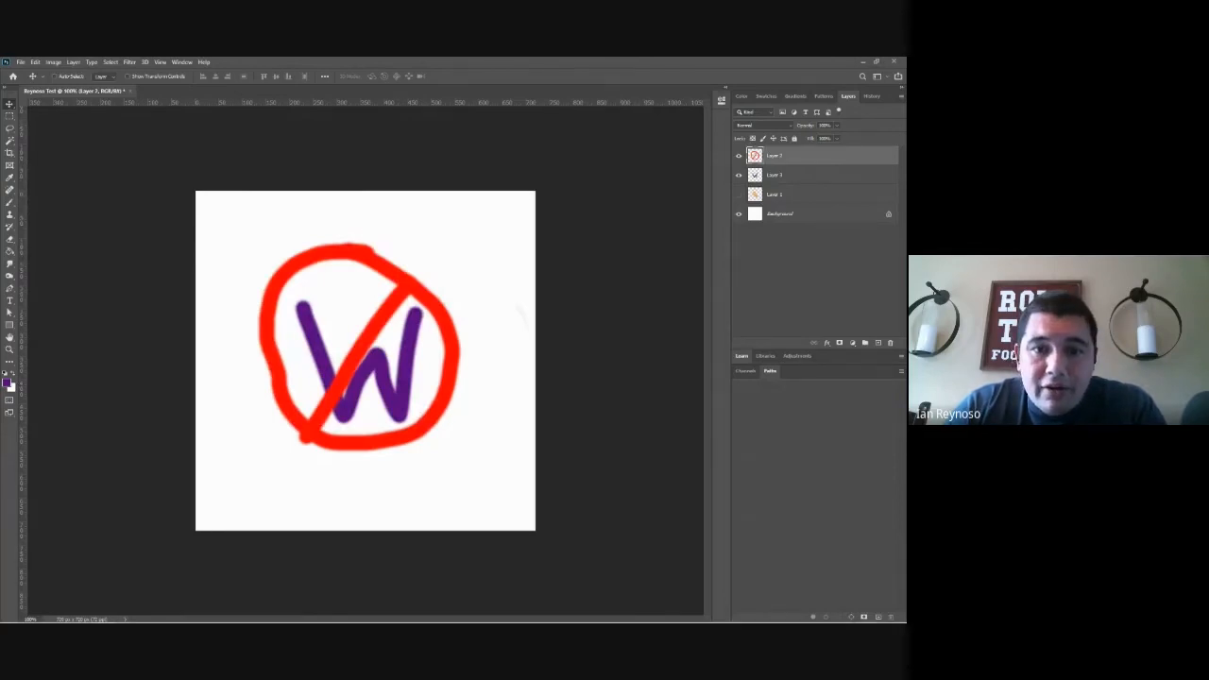
Step: Switch to the Google Classroom browser window, maximize it and expand the Photoshop Test assignment in the Graphic Design 1 classwork
left_click_drag(1134, 453, 304, 178)
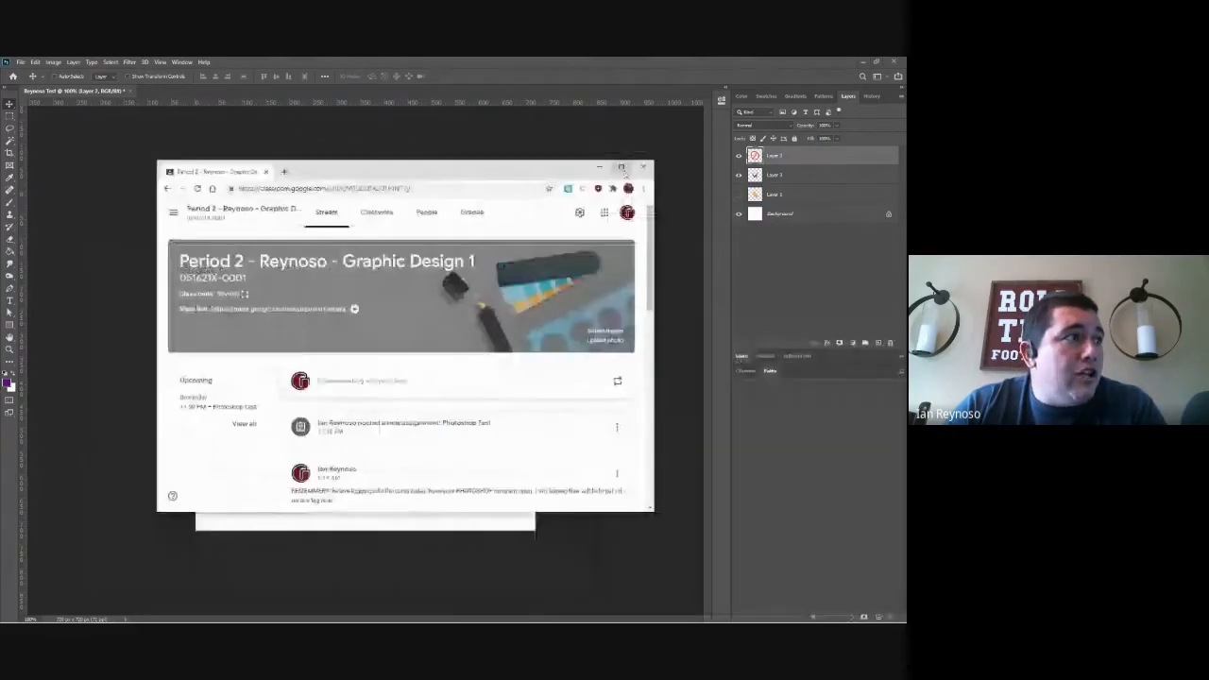
left_click(623, 172)
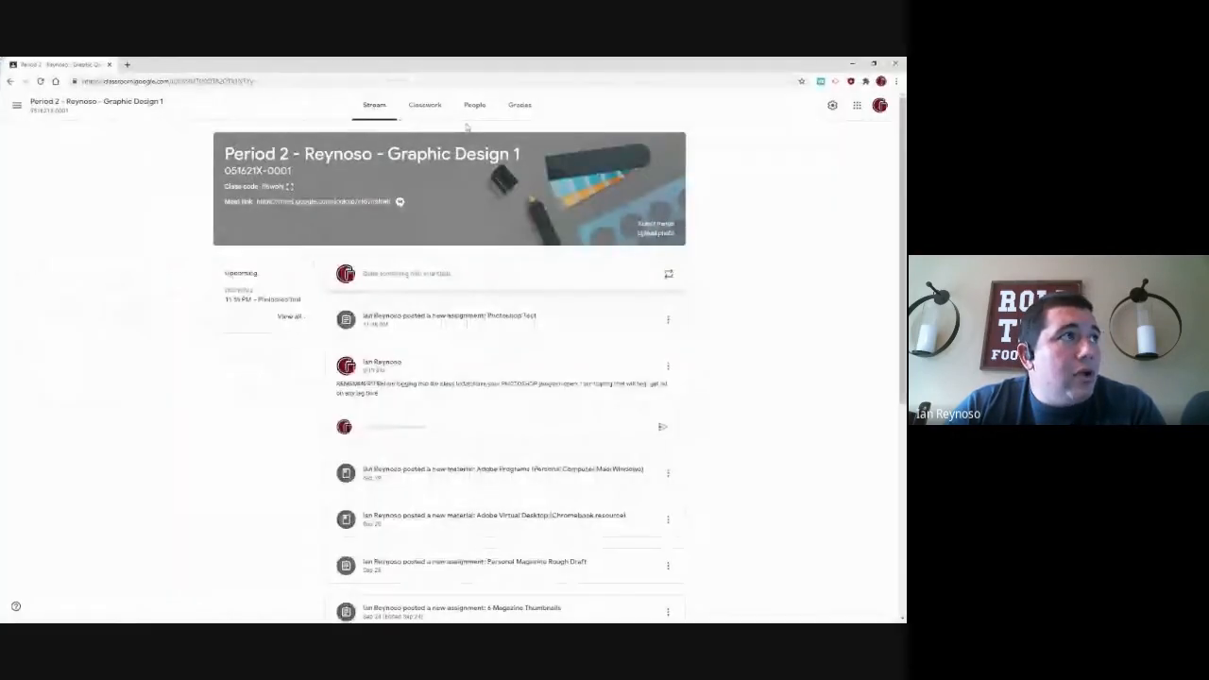
left_click(425, 105)
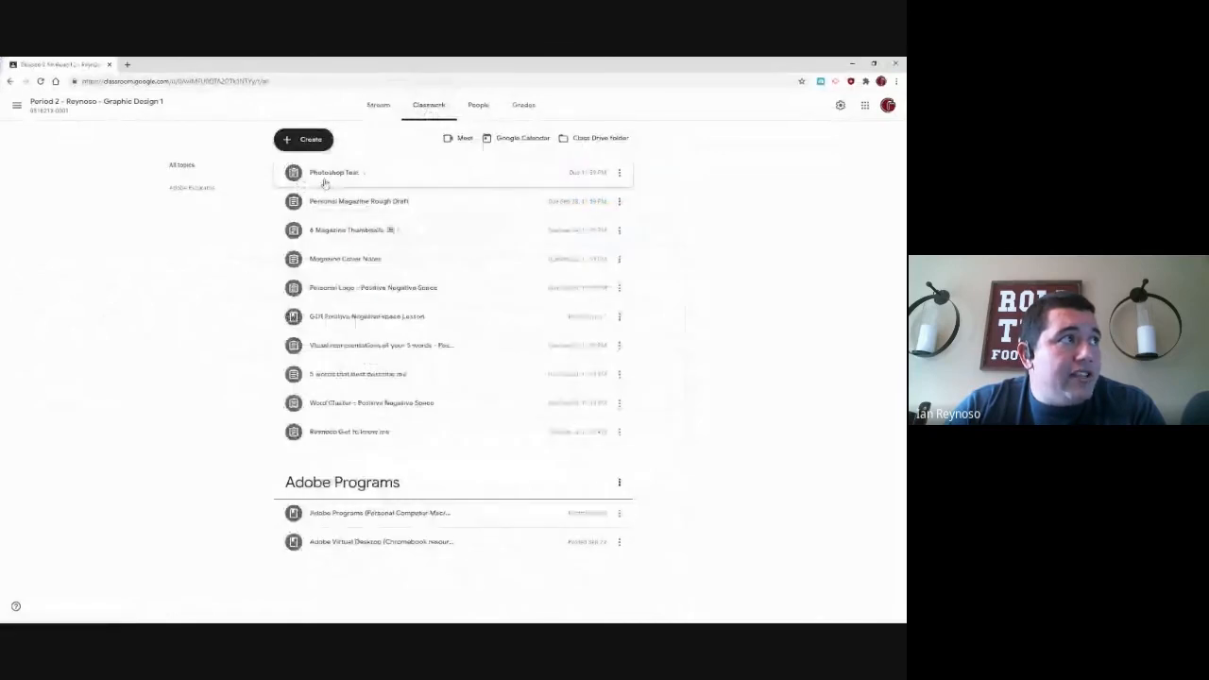
left_click(321, 177)
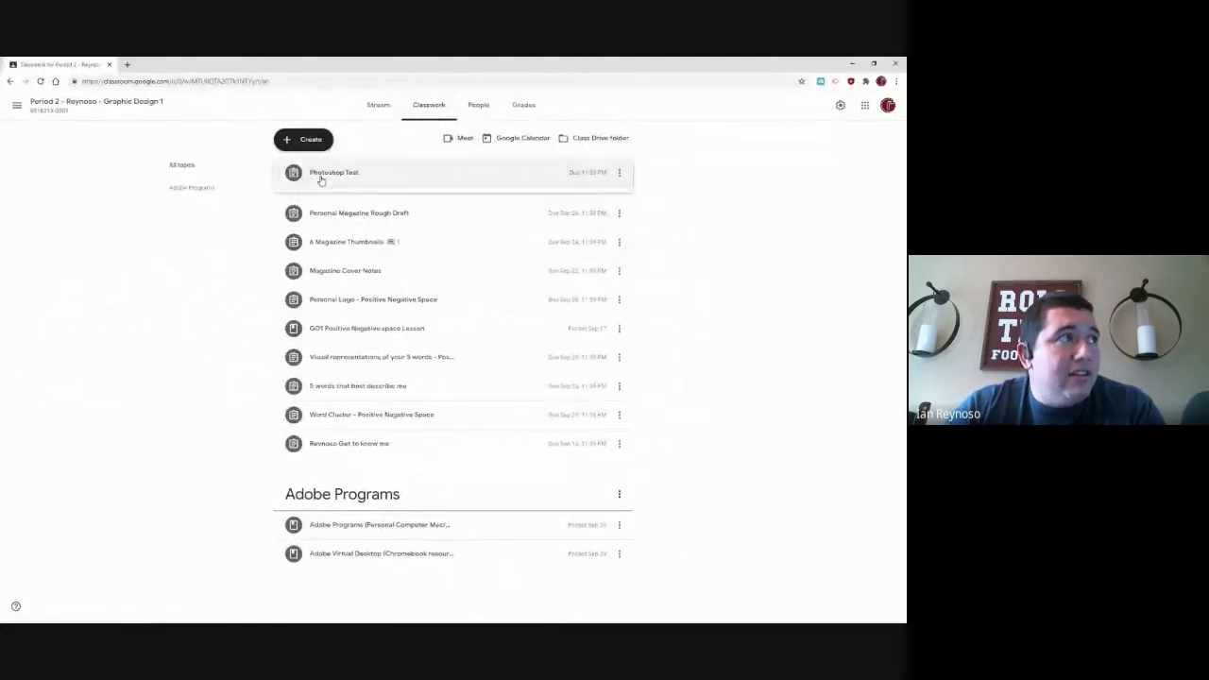